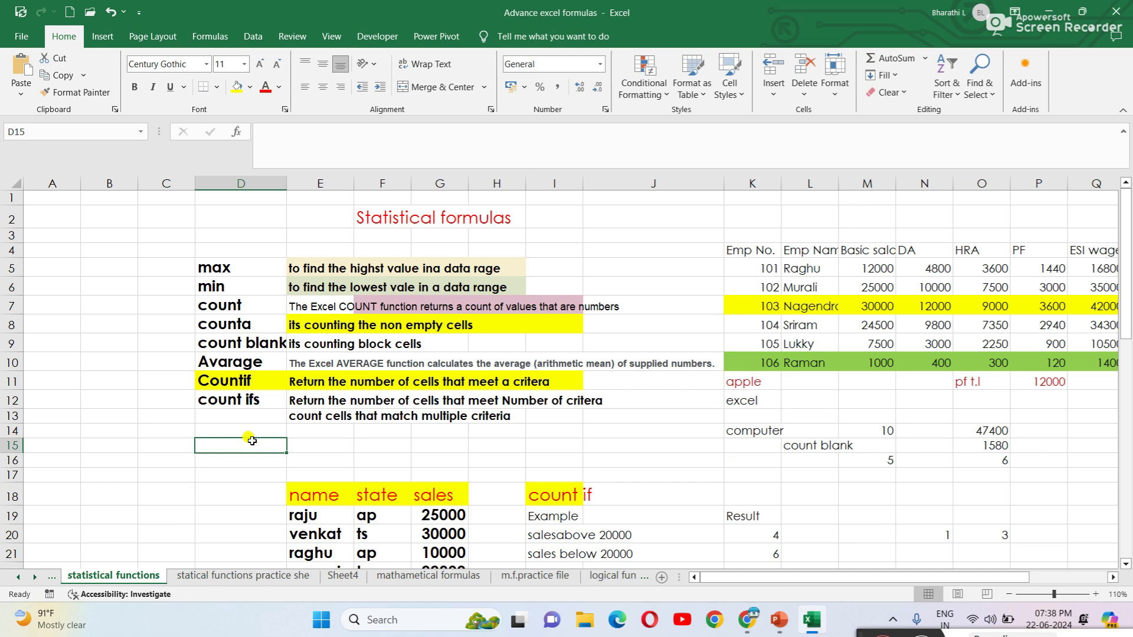
Step: Review the max and min entries and the description of max on the statistical functions sheet
left_click(236, 268)
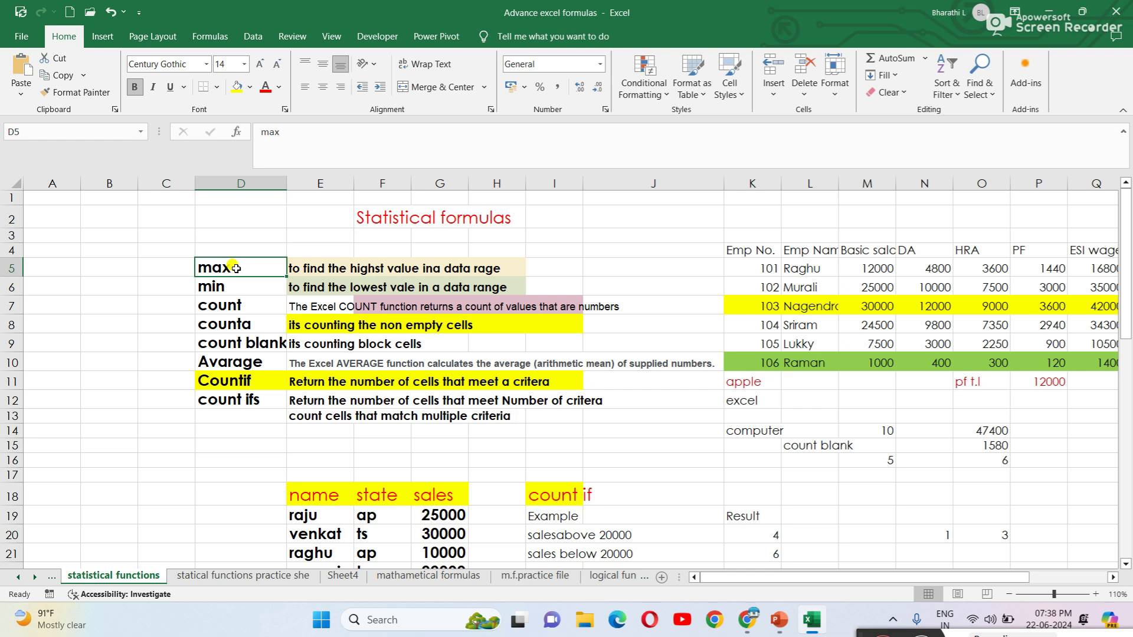
left_click(439, 270)
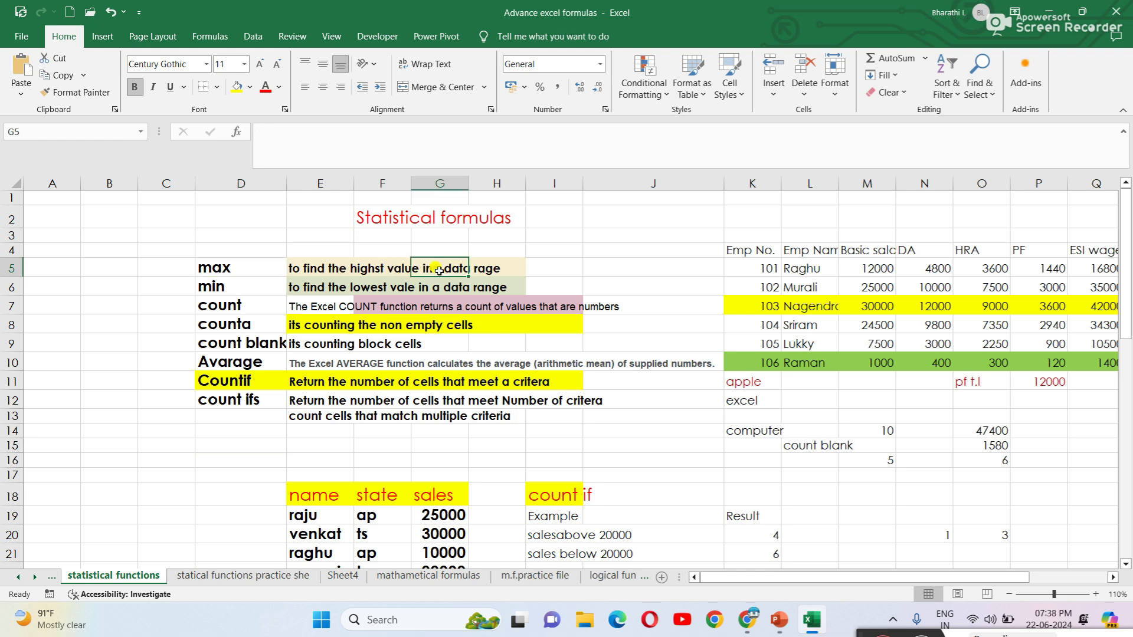
left_click_drag(287, 265, 494, 265)
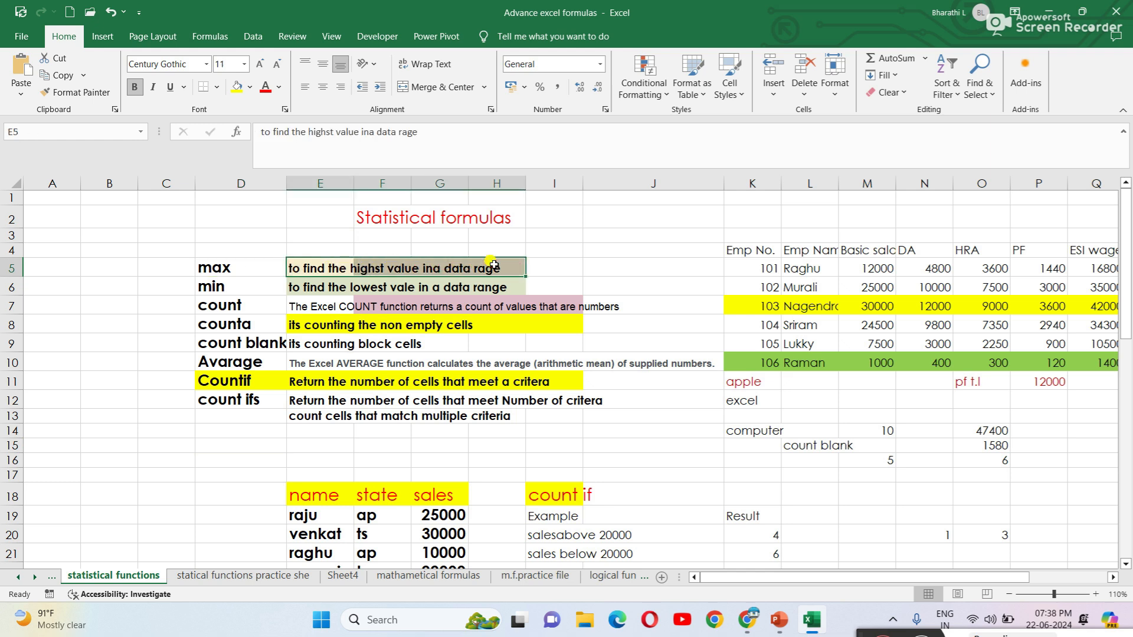
left_click(589, 265)
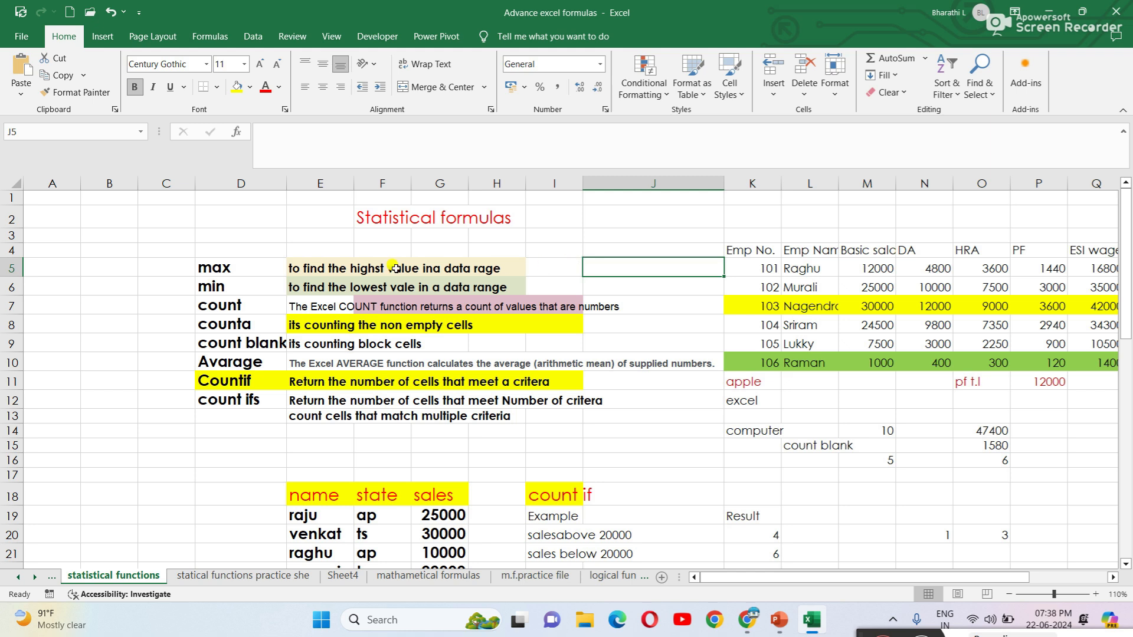
left_click(362, 267)
left_click(264, 288)
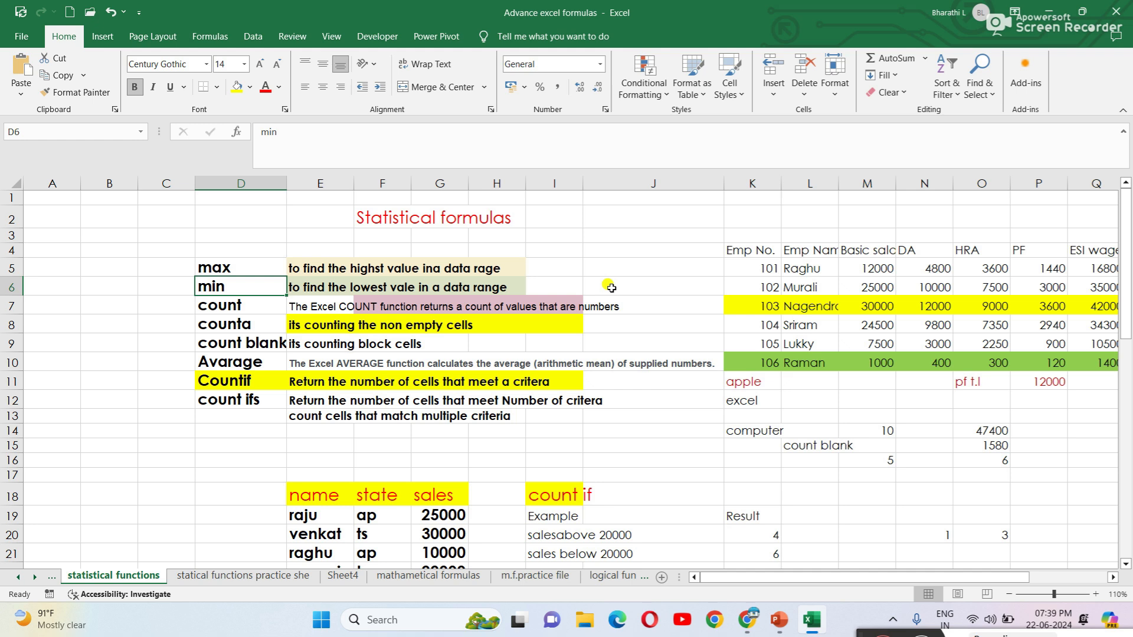
Step: Open the "statical functions practice she" sheet and examine the monthly, SALES and TARGET columns of the salesman table
left_click(263, 581)
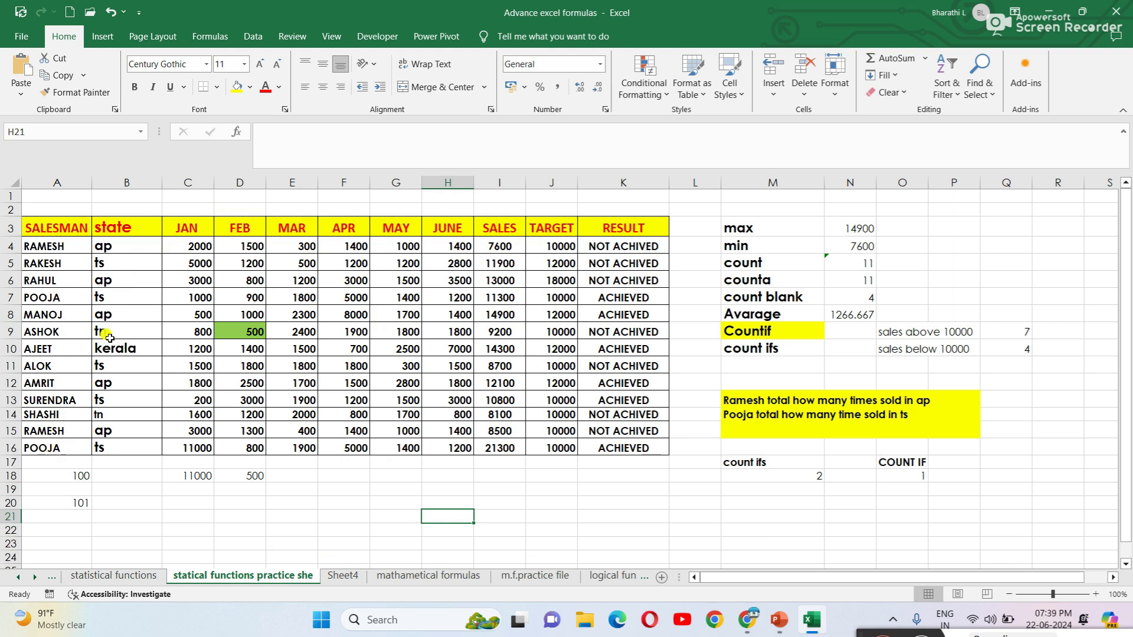
left_click(198, 229)
left_click(224, 227)
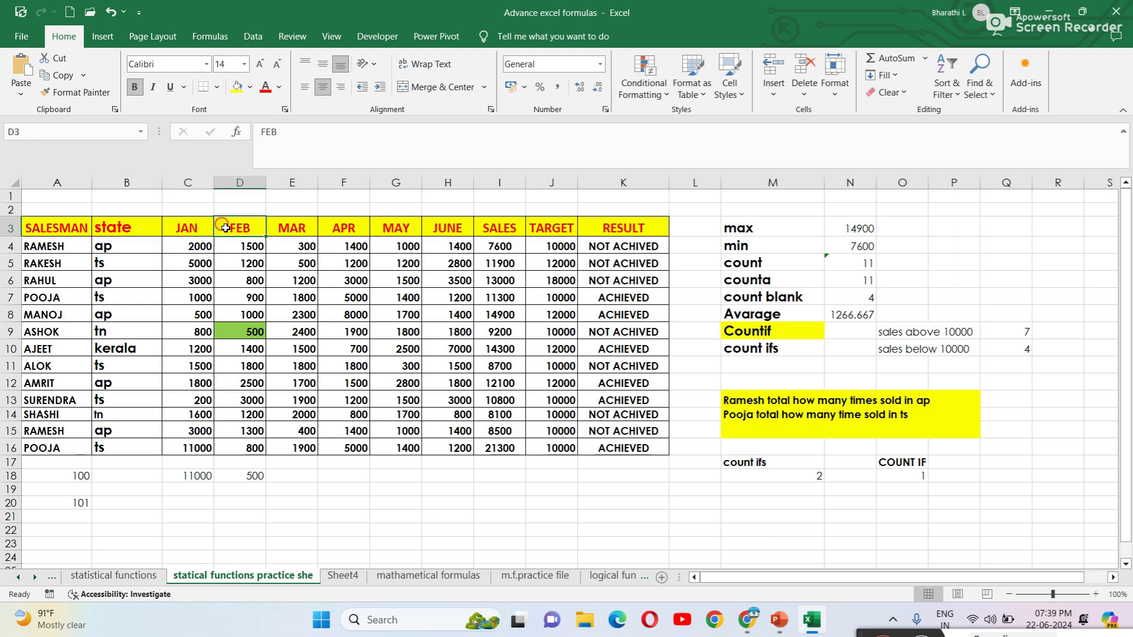
left_click(283, 230)
left_click(325, 233)
left_click(380, 234)
left_click(443, 230)
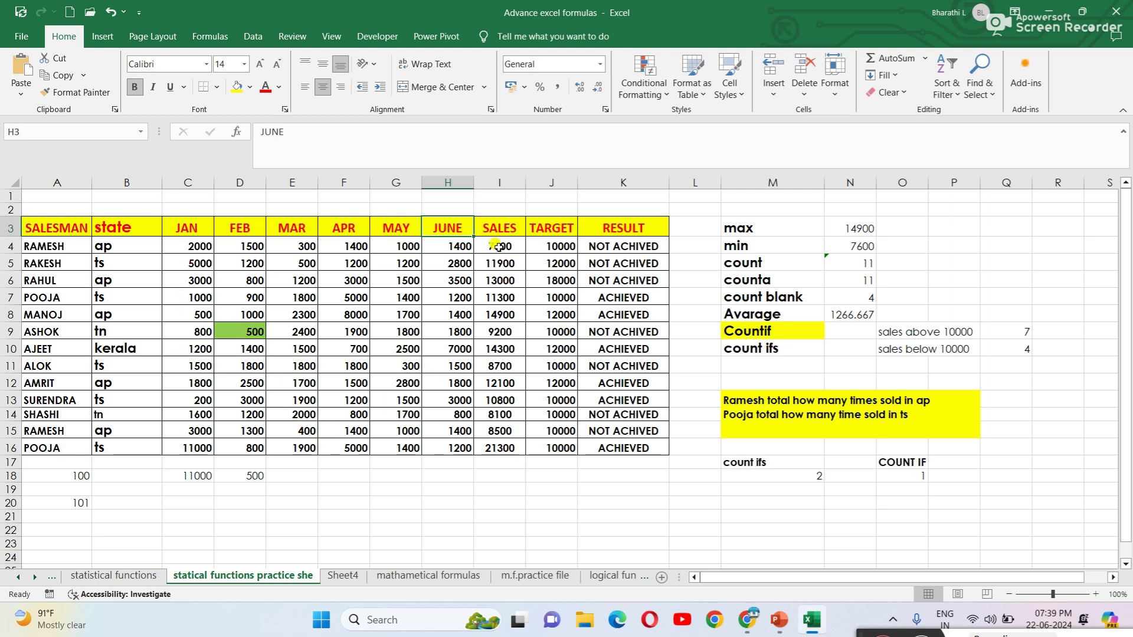
left_click_drag(506, 243, 496, 448)
left_click(516, 505)
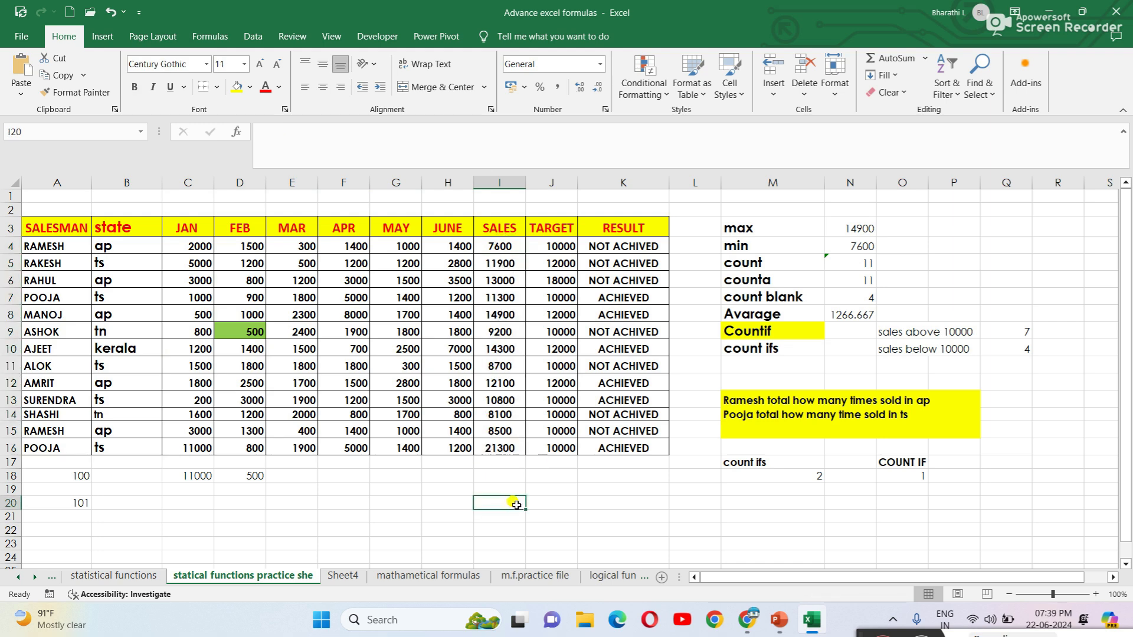
left_click(547, 277)
left_click(553, 348)
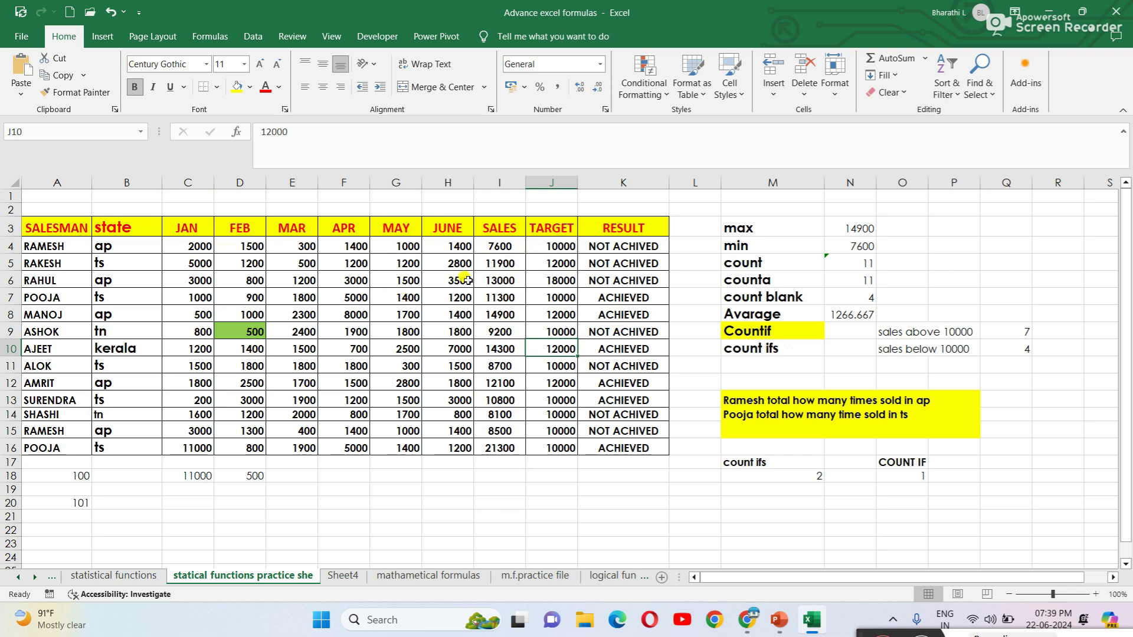
left_click_drag(498, 245, 485, 464)
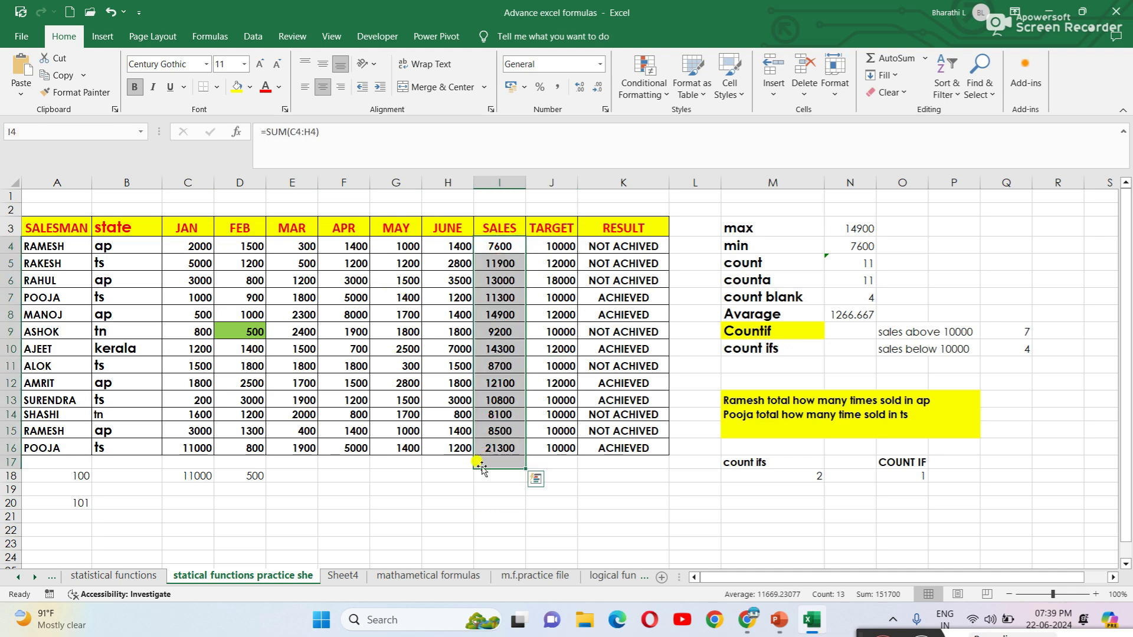
left_click(465, 498)
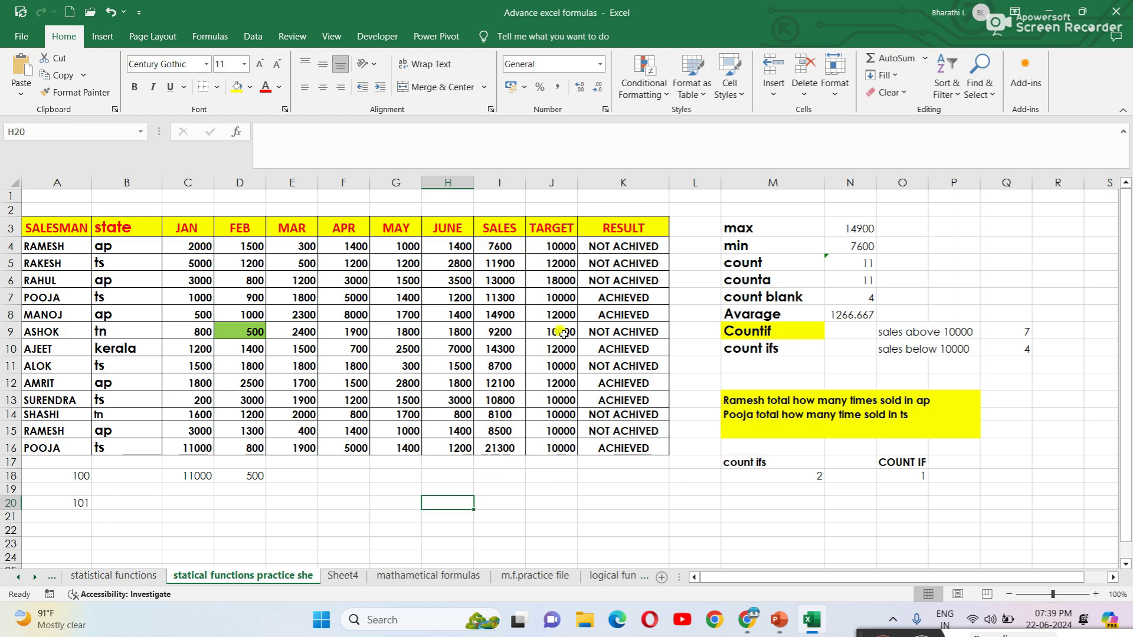
Step: Enter =MAX(I4:I16) in cell P3 to find the highest value in the SALES column
left_click(948, 229)
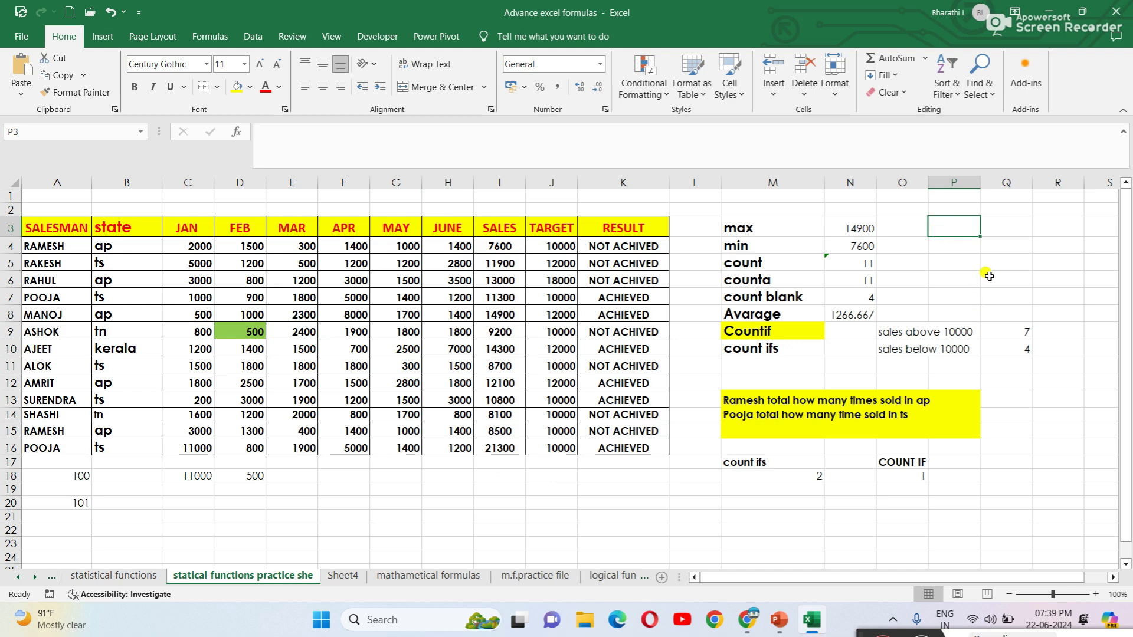
type("=")
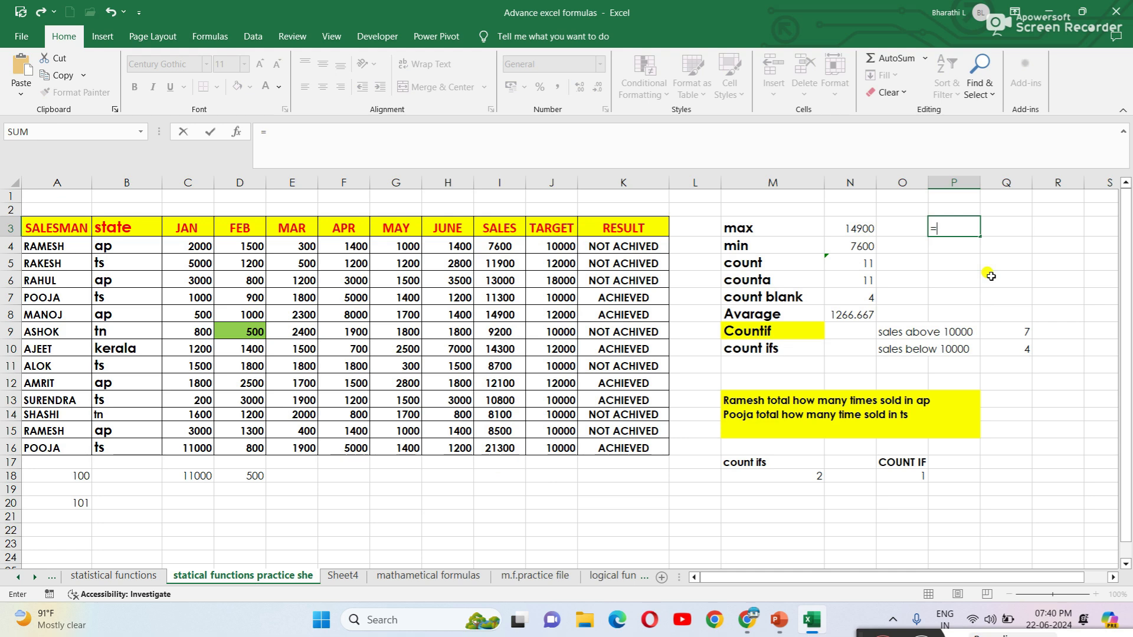
type("MA")
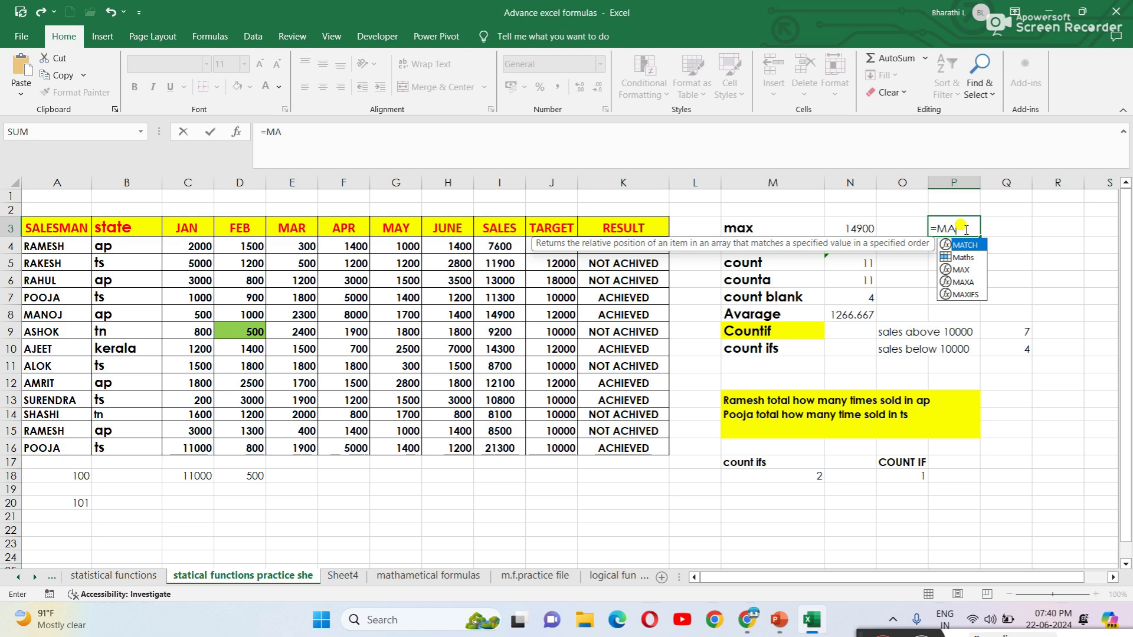
double_click(959, 270)
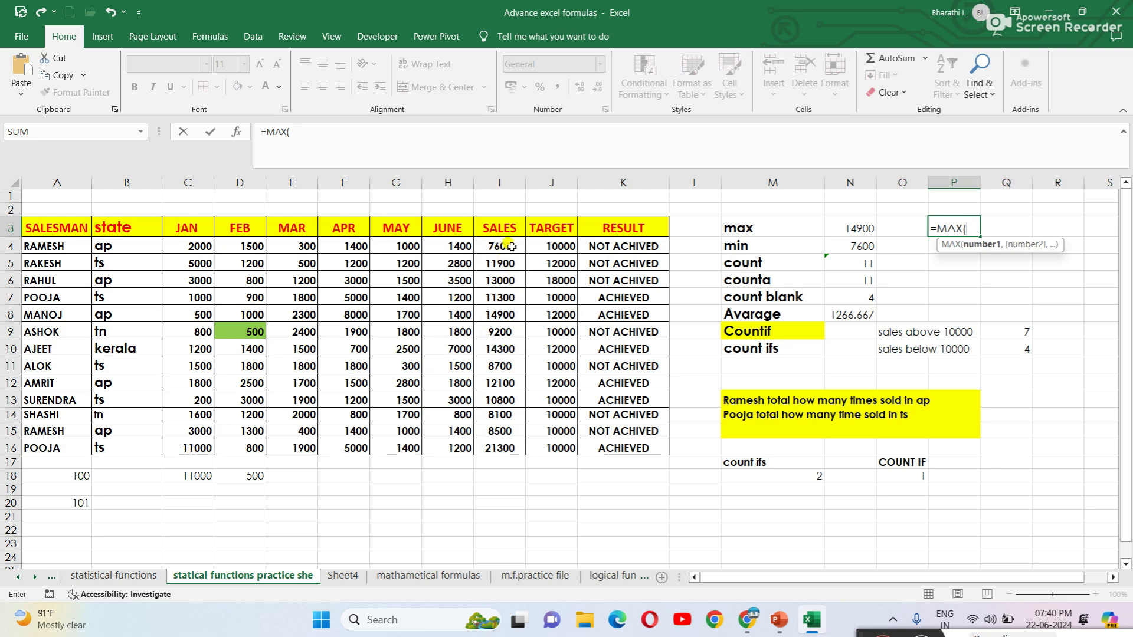
left_click_drag(503, 248, 494, 447)
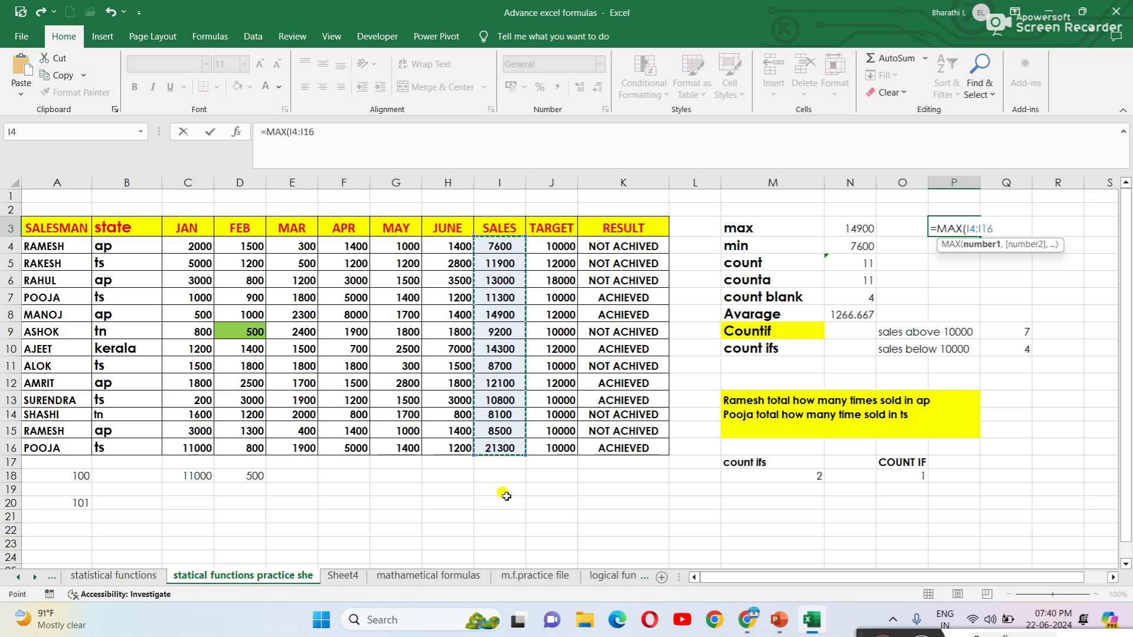
type(")")
key("Return")
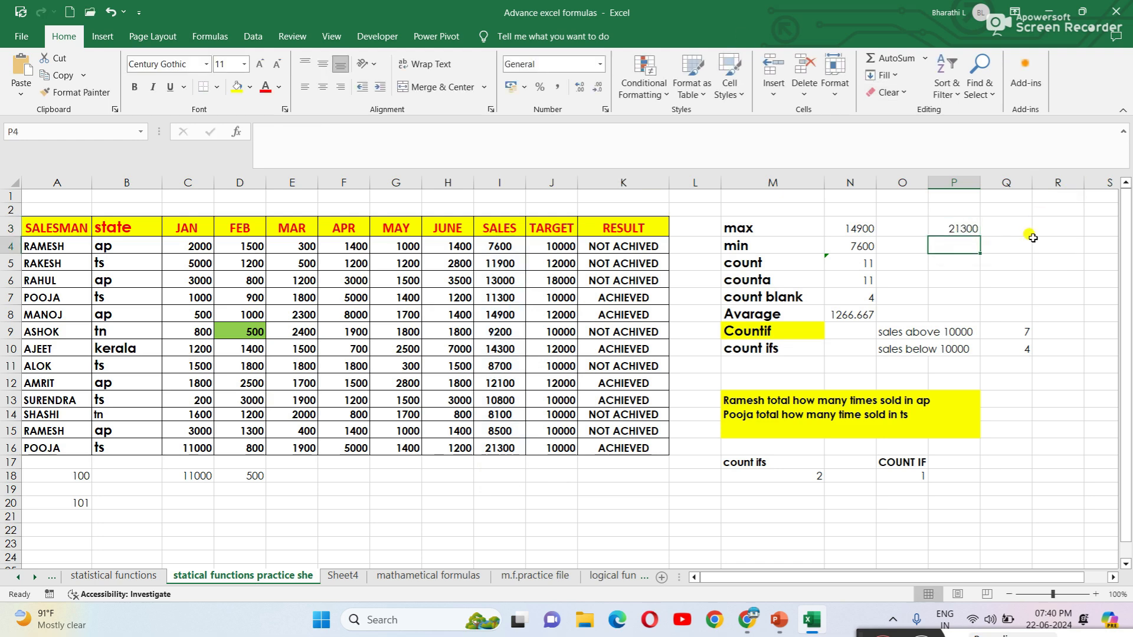
left_click(958, 224)
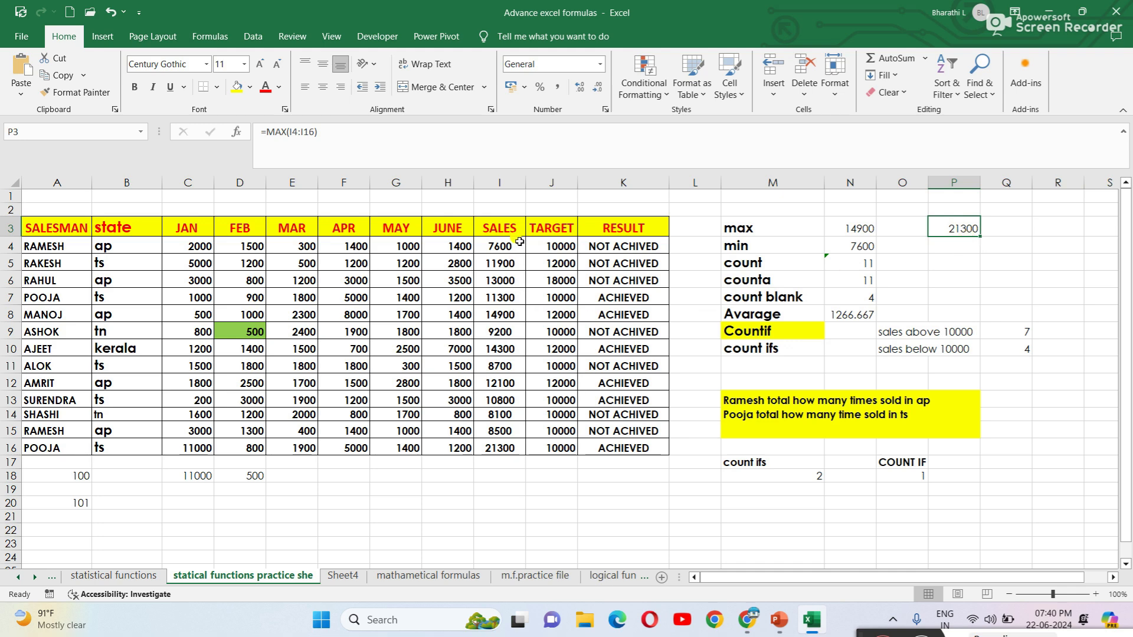
Step: Apply the Good cell style to the table row with the highest sales, A16:K16
left_click(496, 450)
left_click_drag(43, 448, 626, 447)
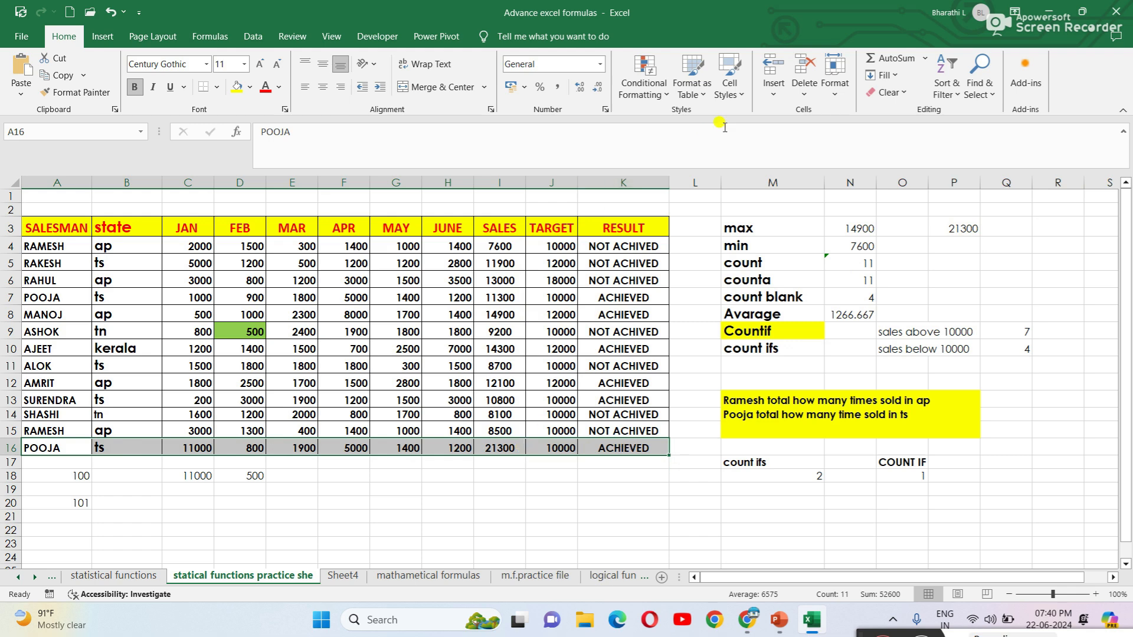
left_click(743, 94)
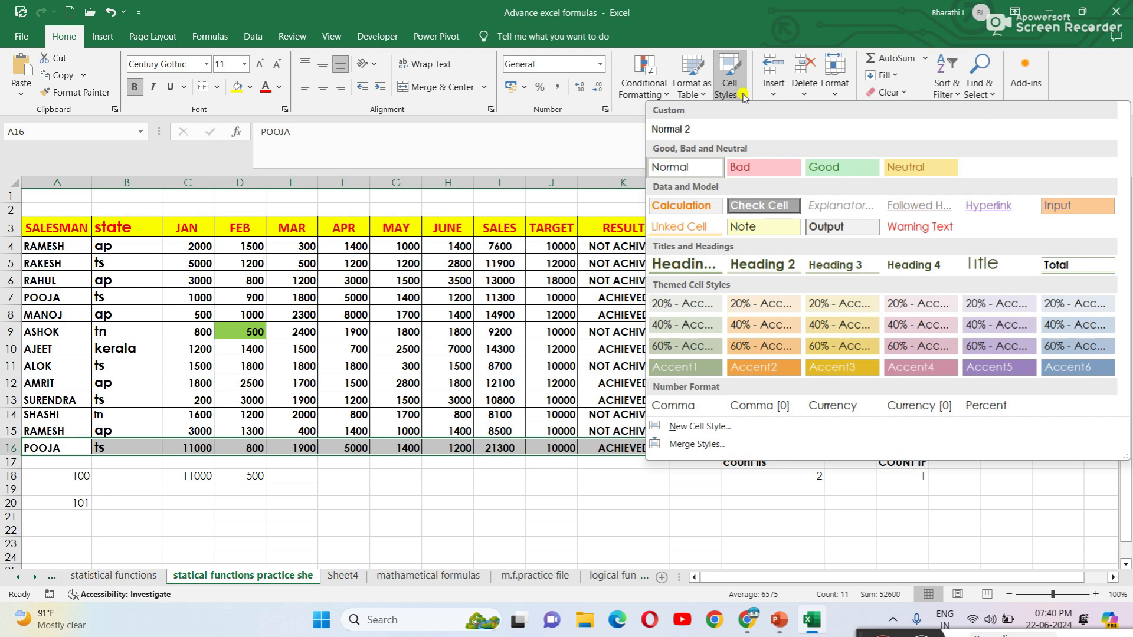
left_click(838, 166)
left_click(610, 508)
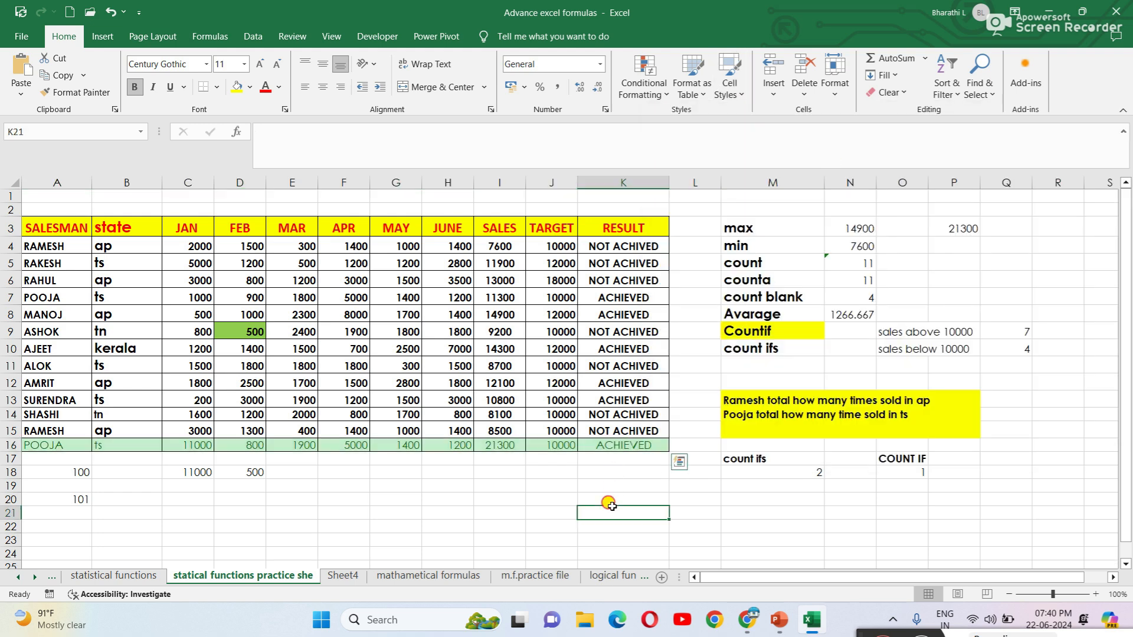
Step: Make the text of A16:K16 bold and give it the dark olive theme font colour
left_click_drag(44, 441, 621, 446)
left_click(134, 89)
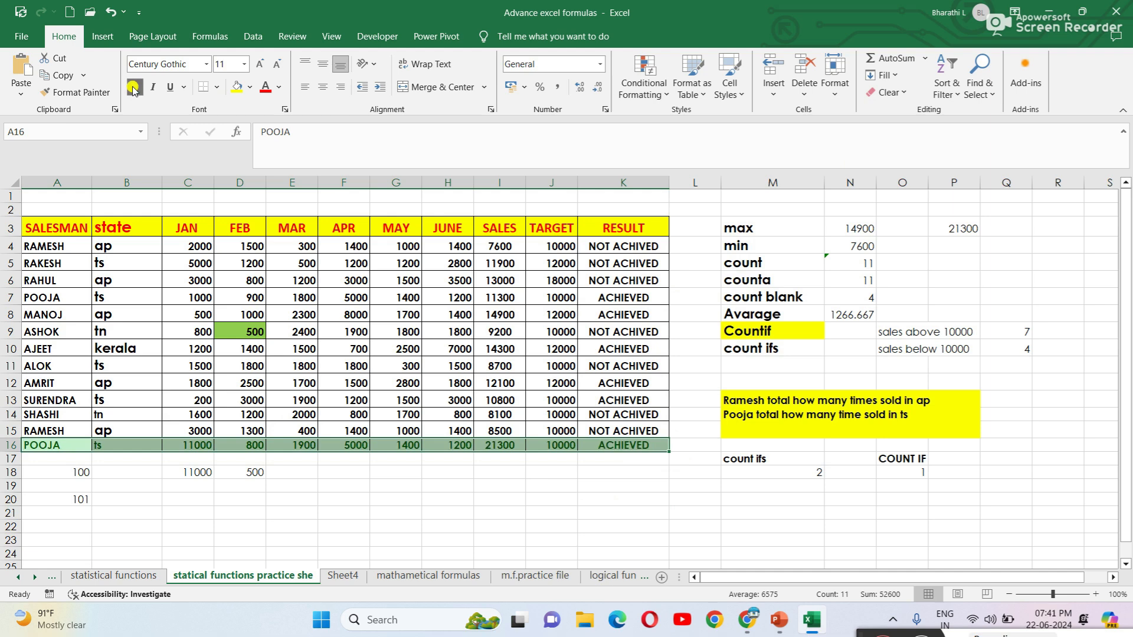
left_click(278, 87)
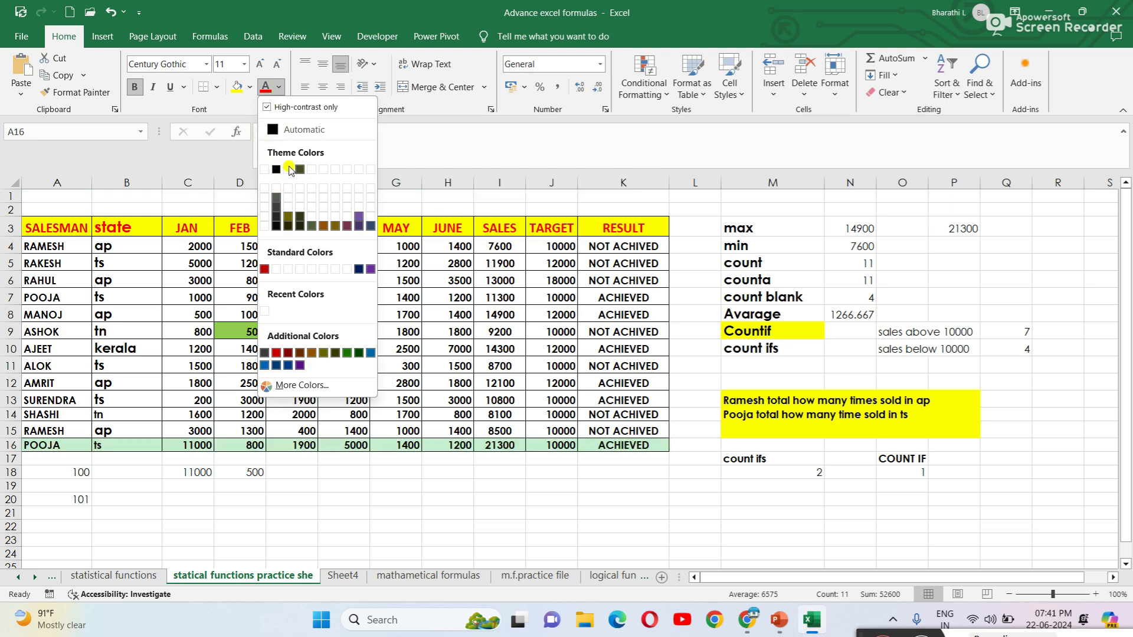
left_click(299, 170)
left_click(549, 511)
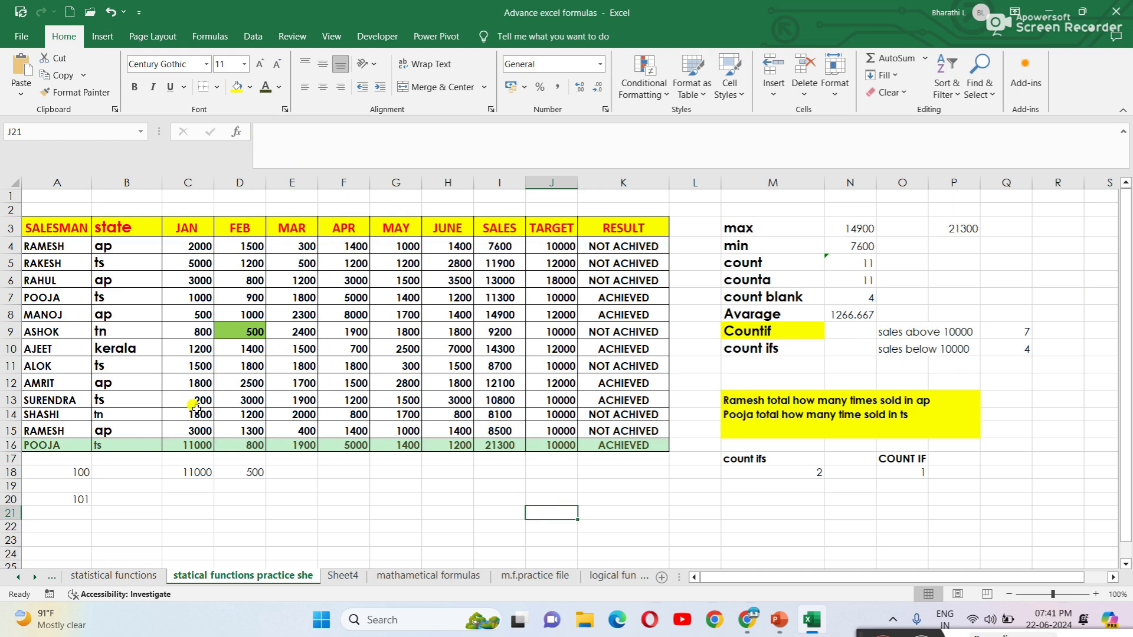
left_click(955, 248)
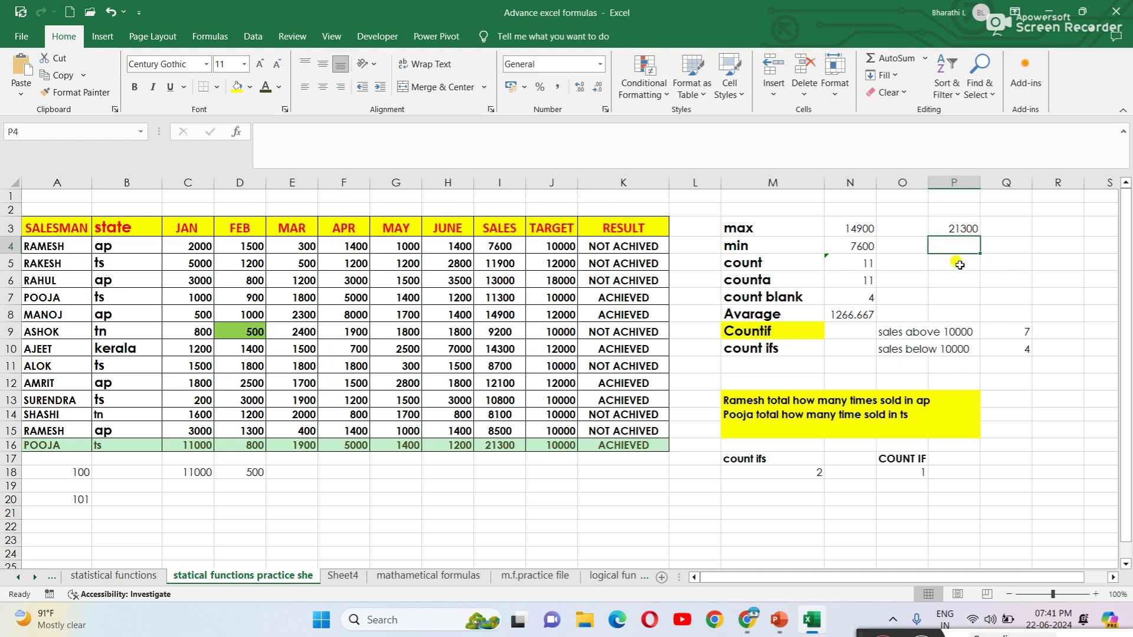
type("=JA")
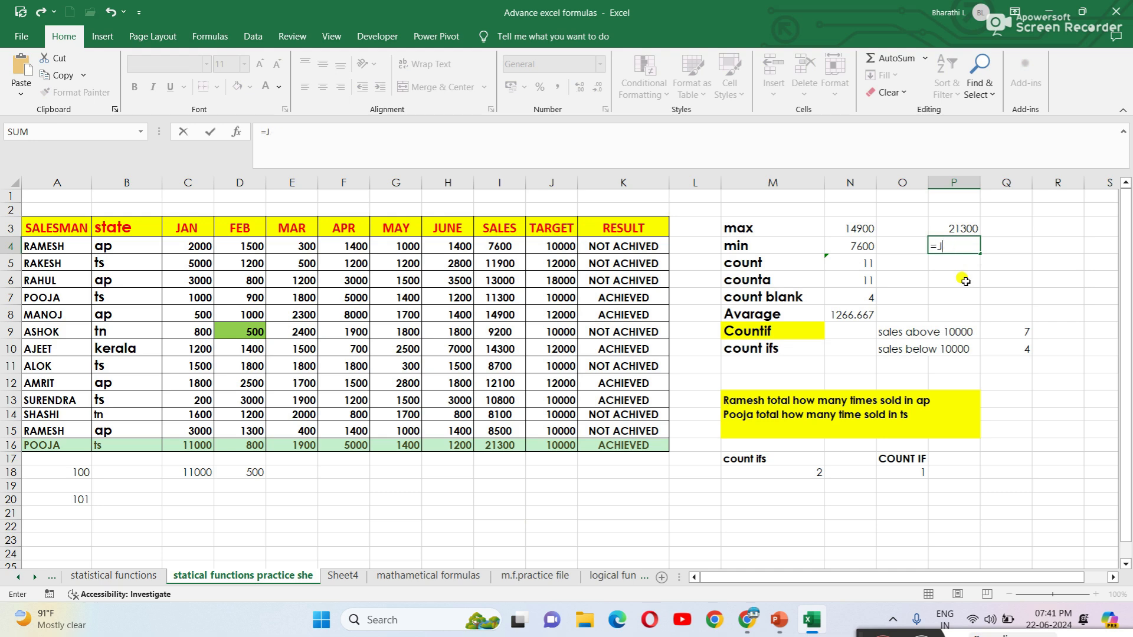
key("Escape")
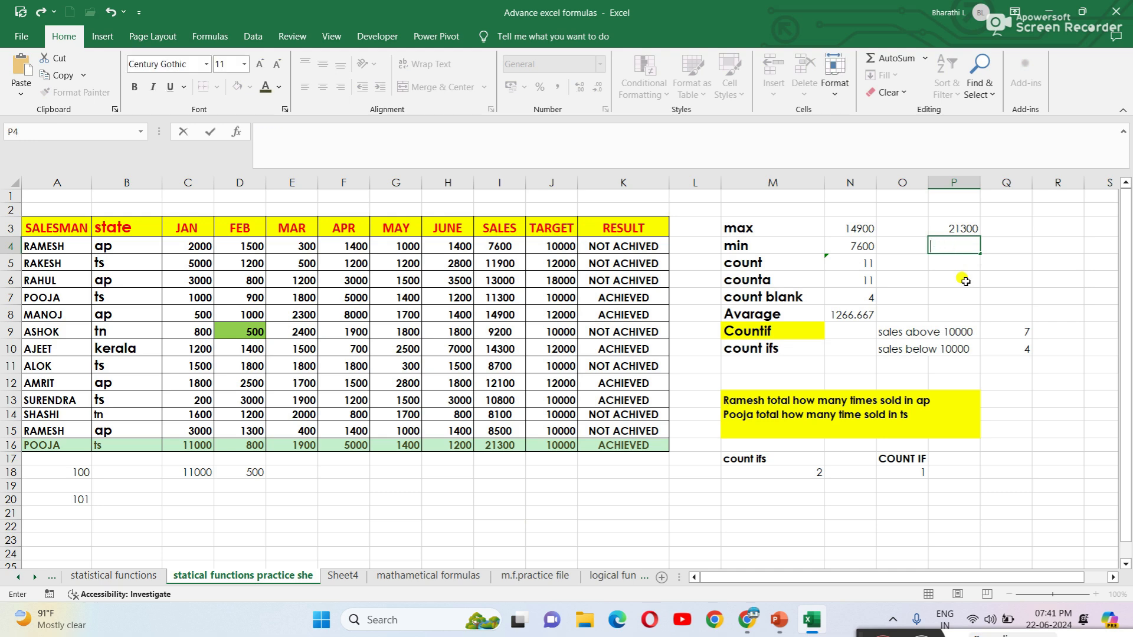
Step: Enter =MAX(C4:C15) in cell Q3 to find the highest JAN value, excluding row 16
left_click(1015, 232)
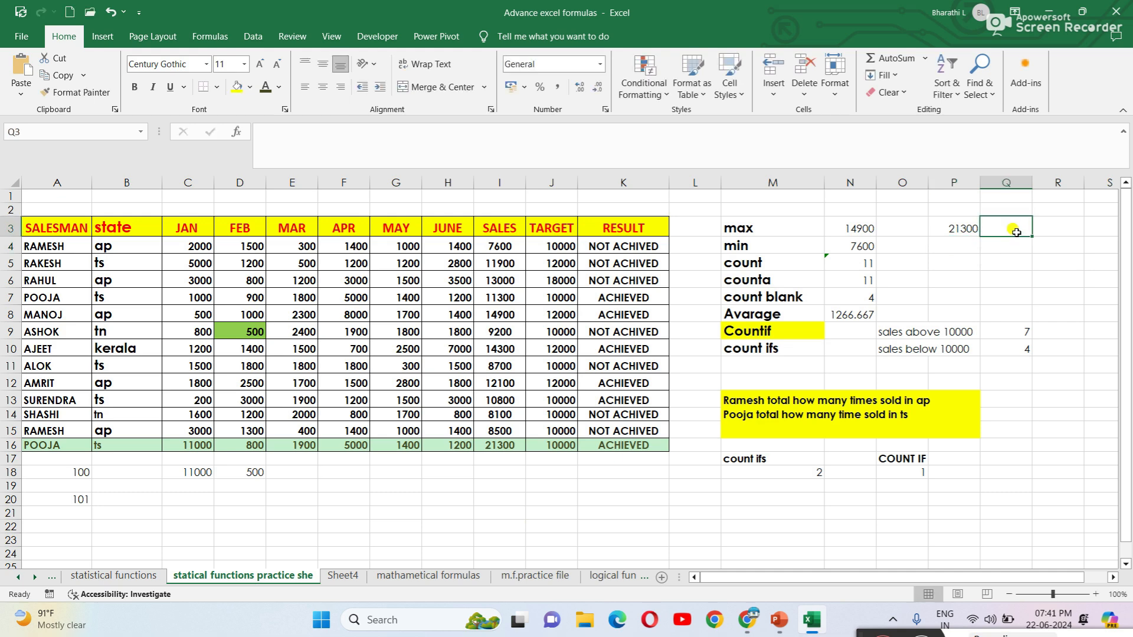
type("=MA")
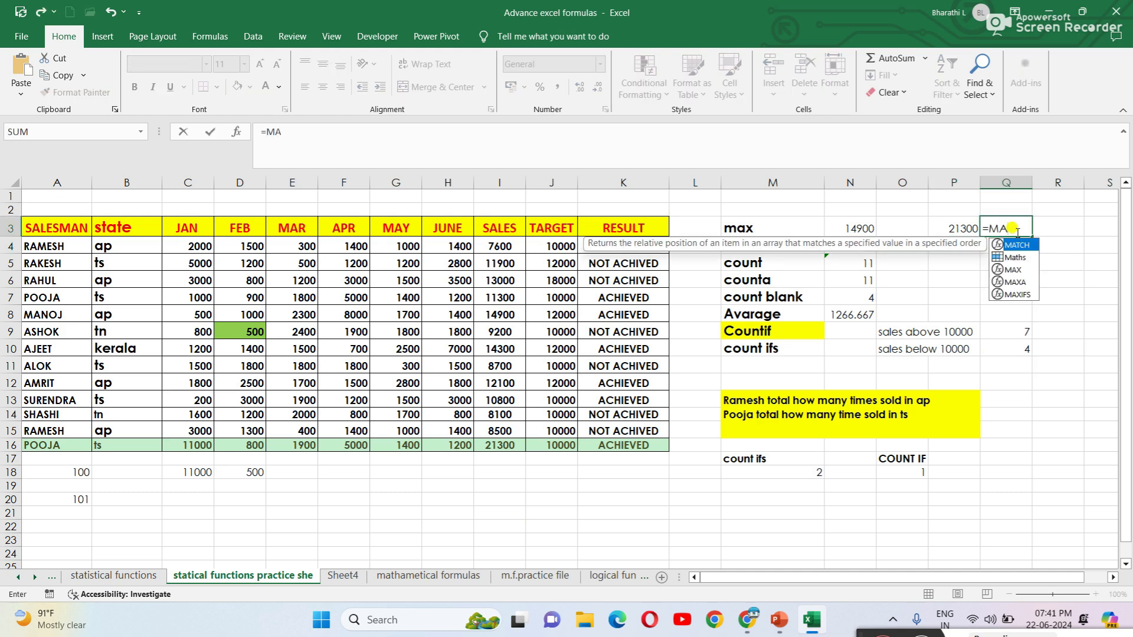
double_click(1013, 270)
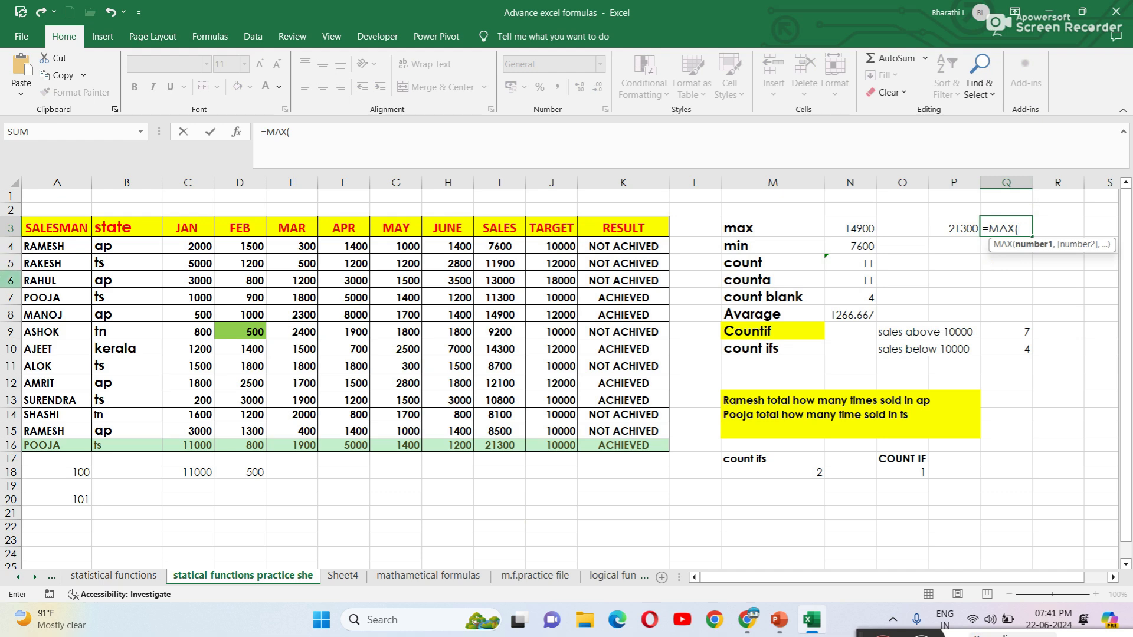
left_click_drag(199, 246, 212, 430)
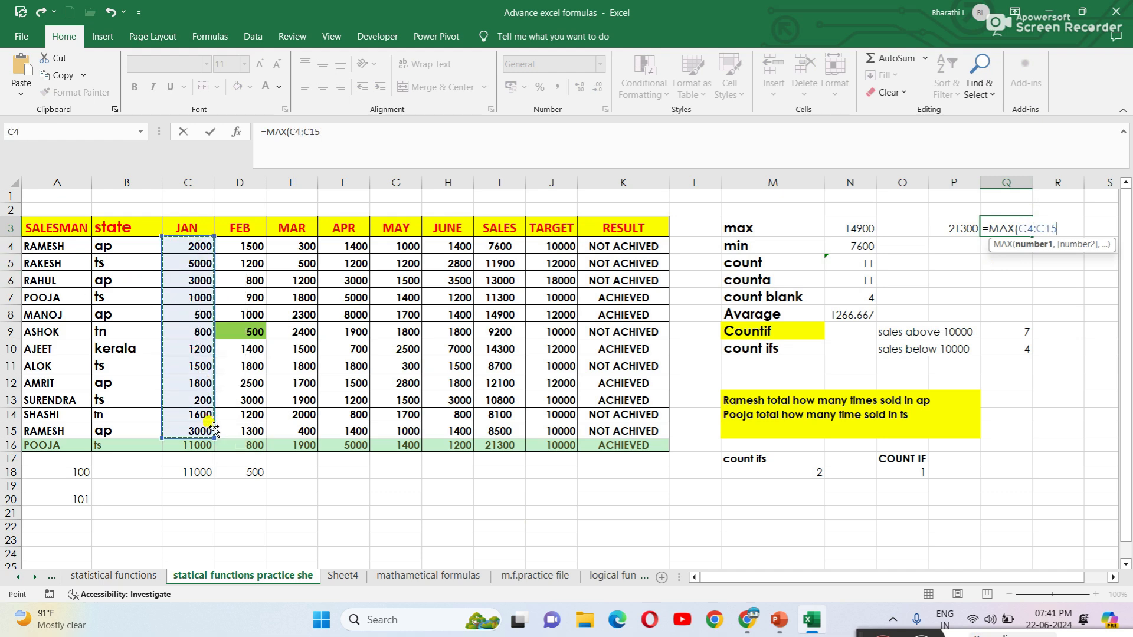
key("Return")
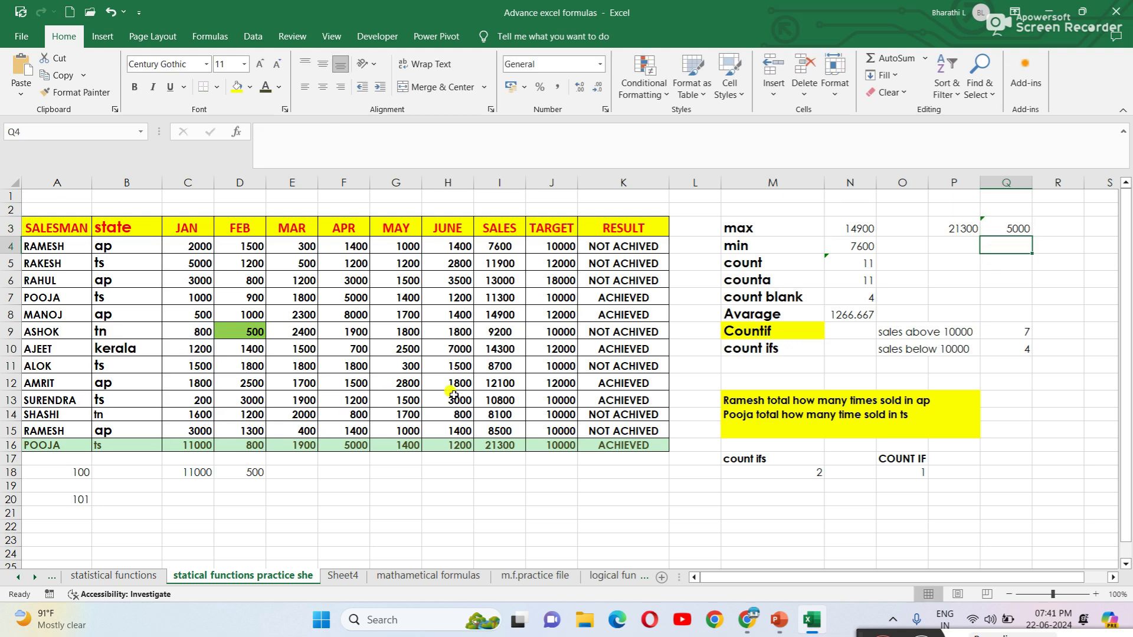
left_click(995, 224)
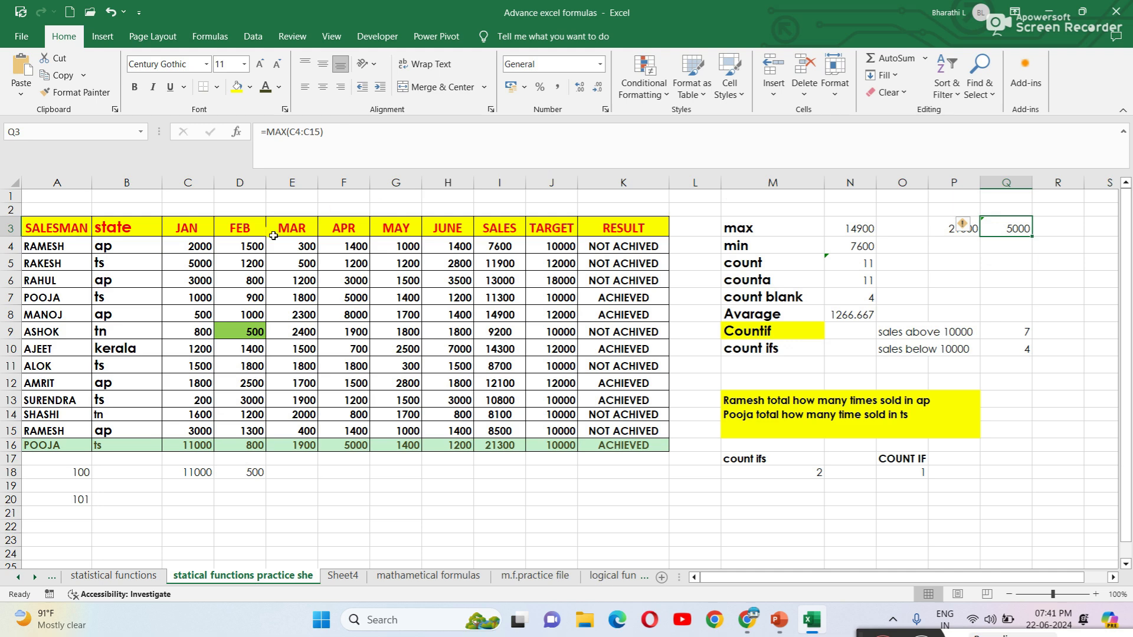
Step: Fill cell C5, the highest JAN value above row 16, with yellow
left_click(204, 264)
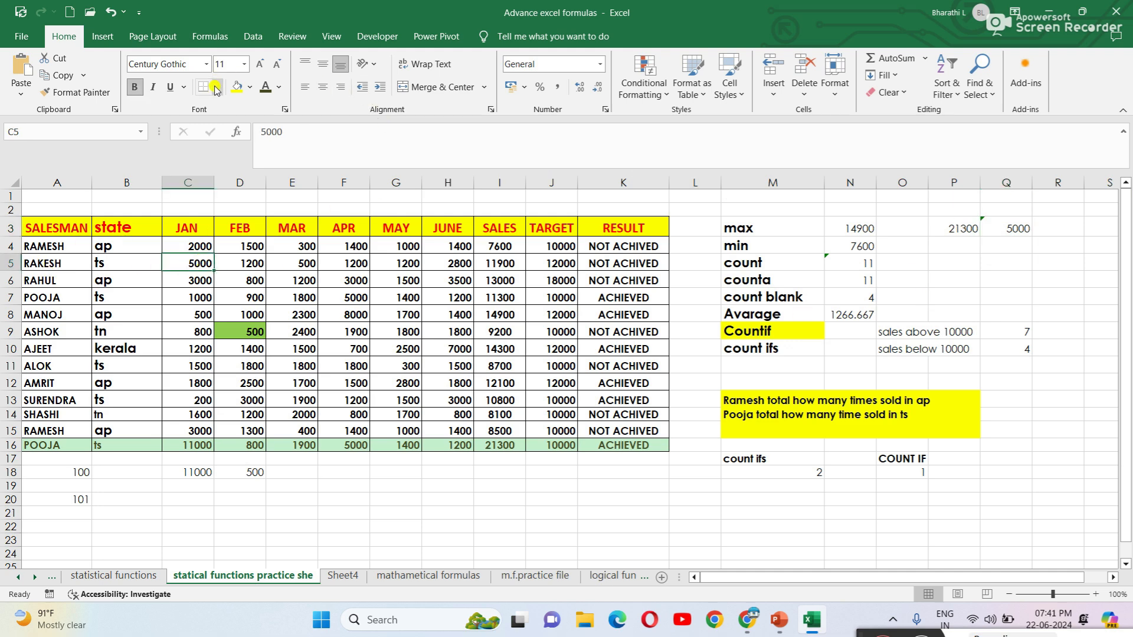
left_click(236, 87)
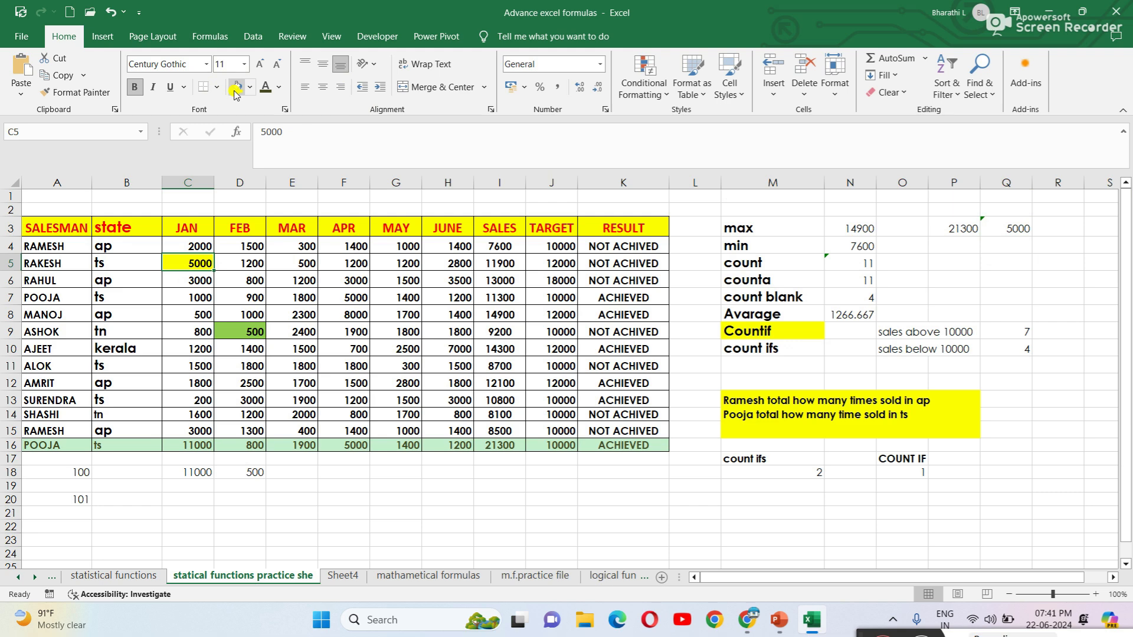
left_click(1026, 294)
left_click(1010, 230)
left_click(1037, 287)
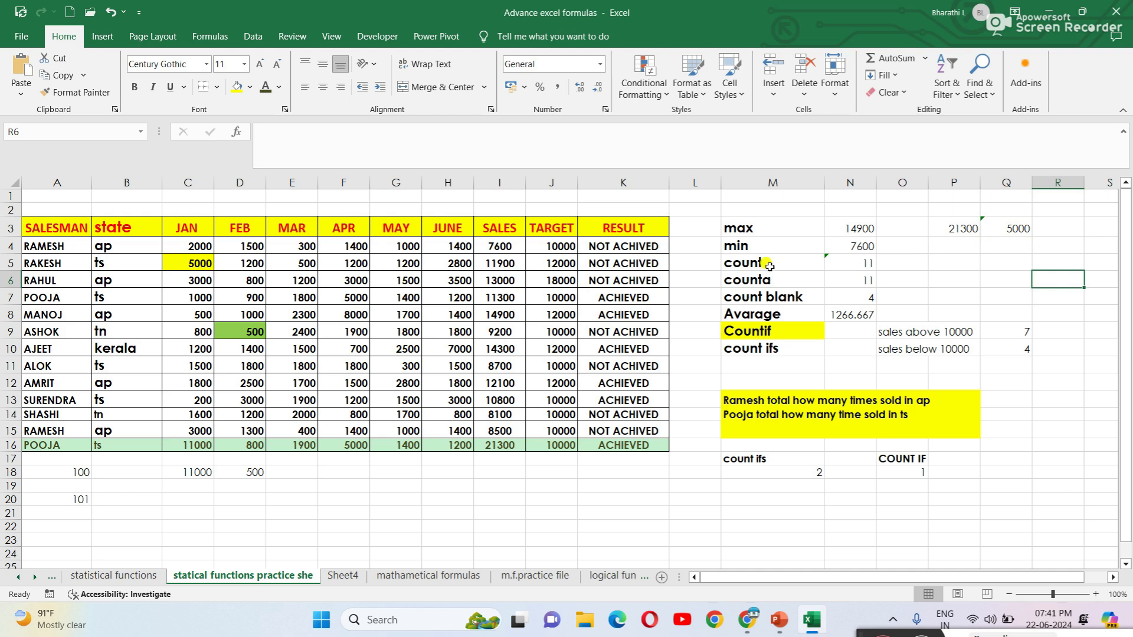
Step: Enter =MIN(I4:I16) in cell P4 to find the lowest value in the SALES column
left_click(963, 248)
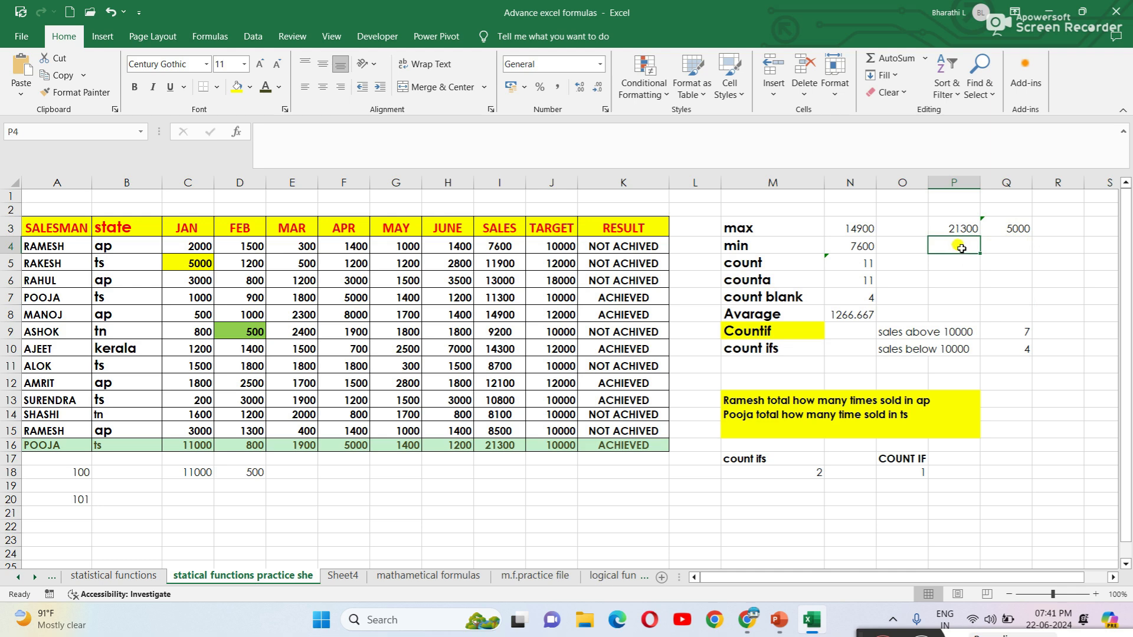
type("=")
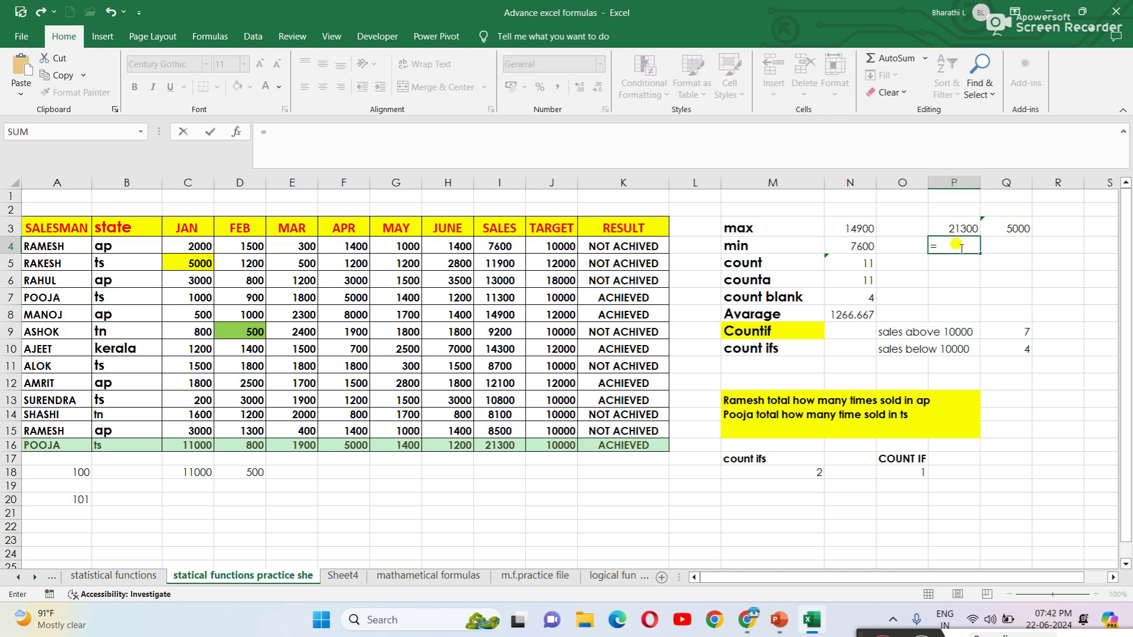
type("MI")
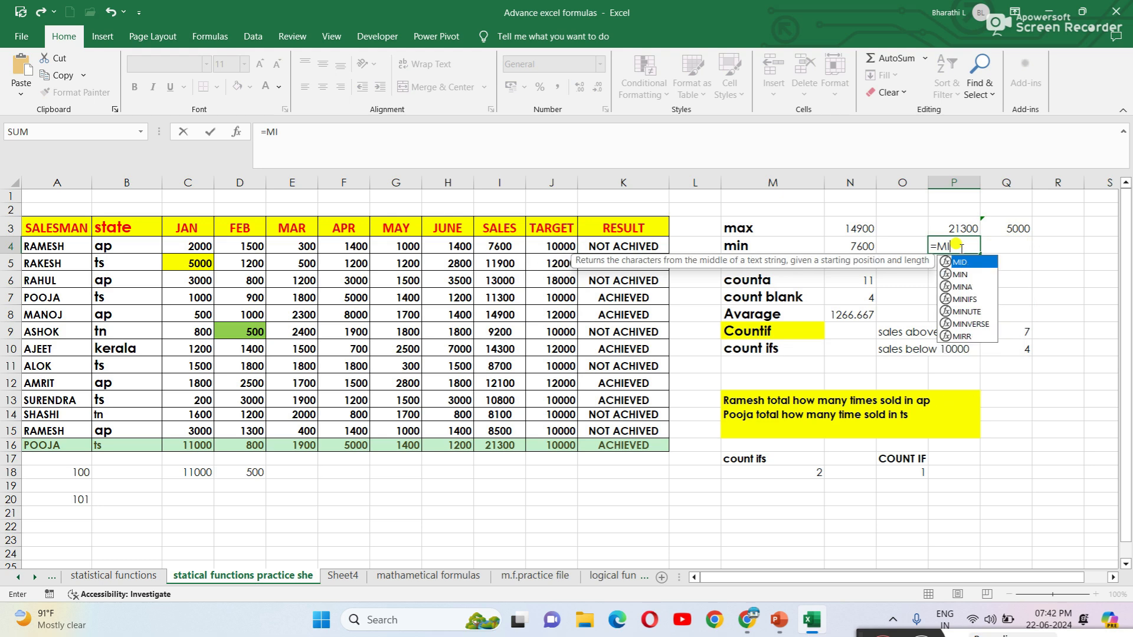
double_click(962, 274)
left_click_drag(498, 246, 496, 447)
type(")")
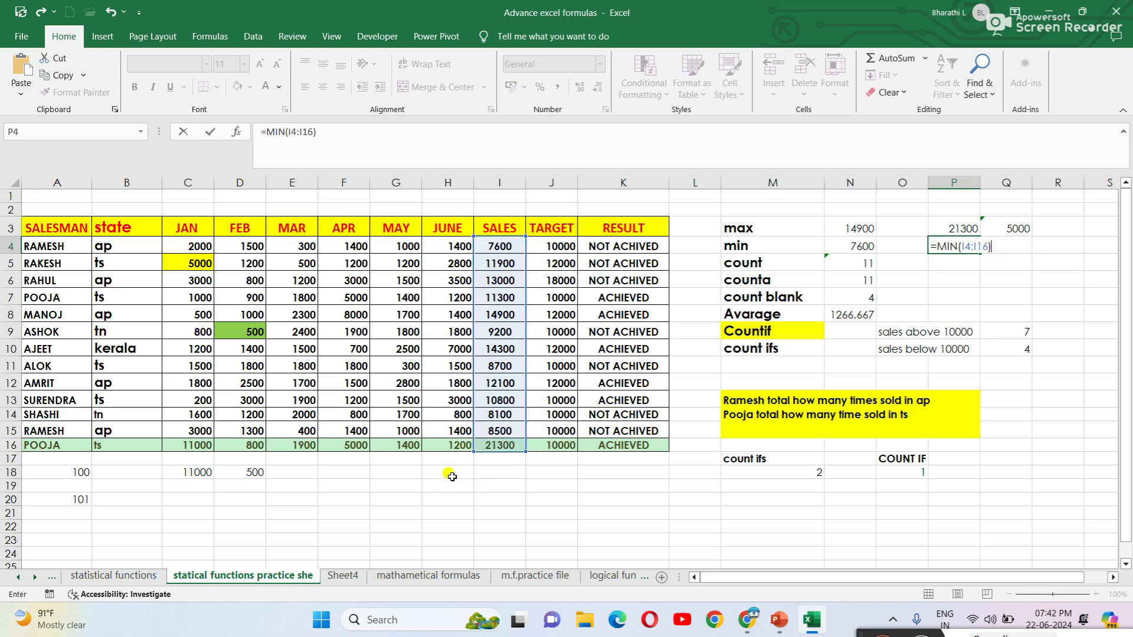
key("Return")
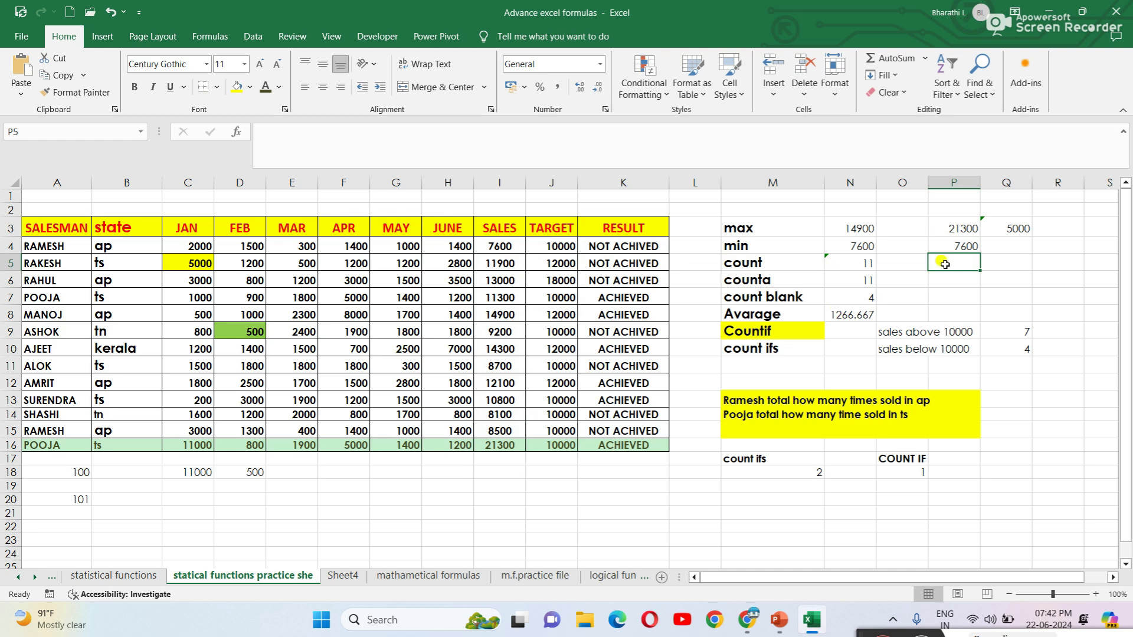
left_click(971, 242)
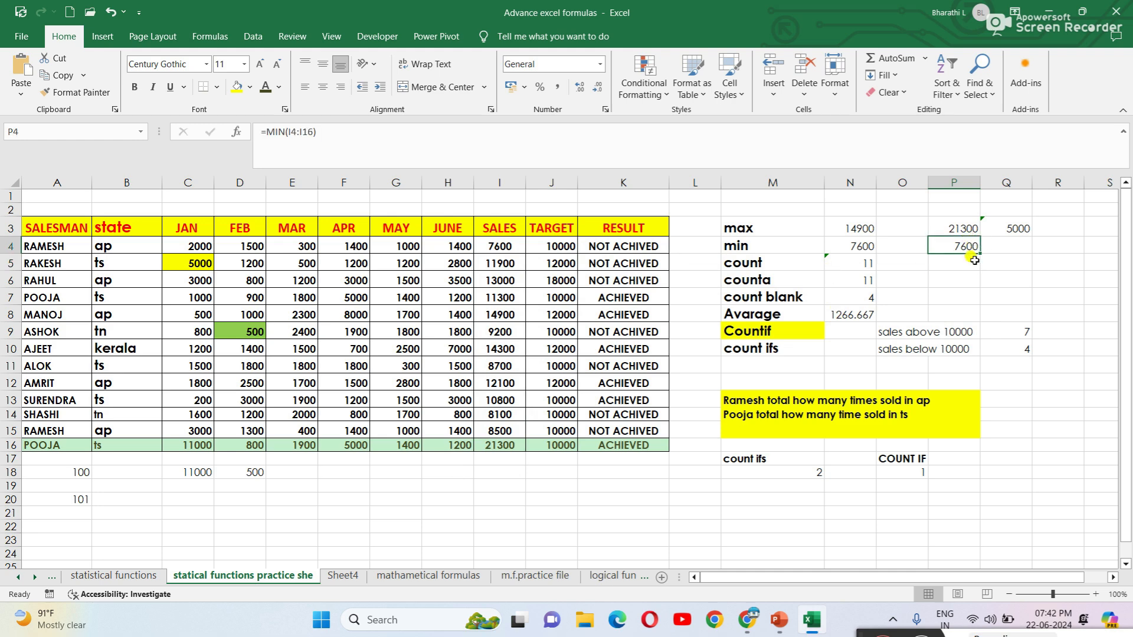
Step: Apply the Bad cell style to the table row with the lowest sales, A4:K4
left_click_drag(35, 244, 625, 248)
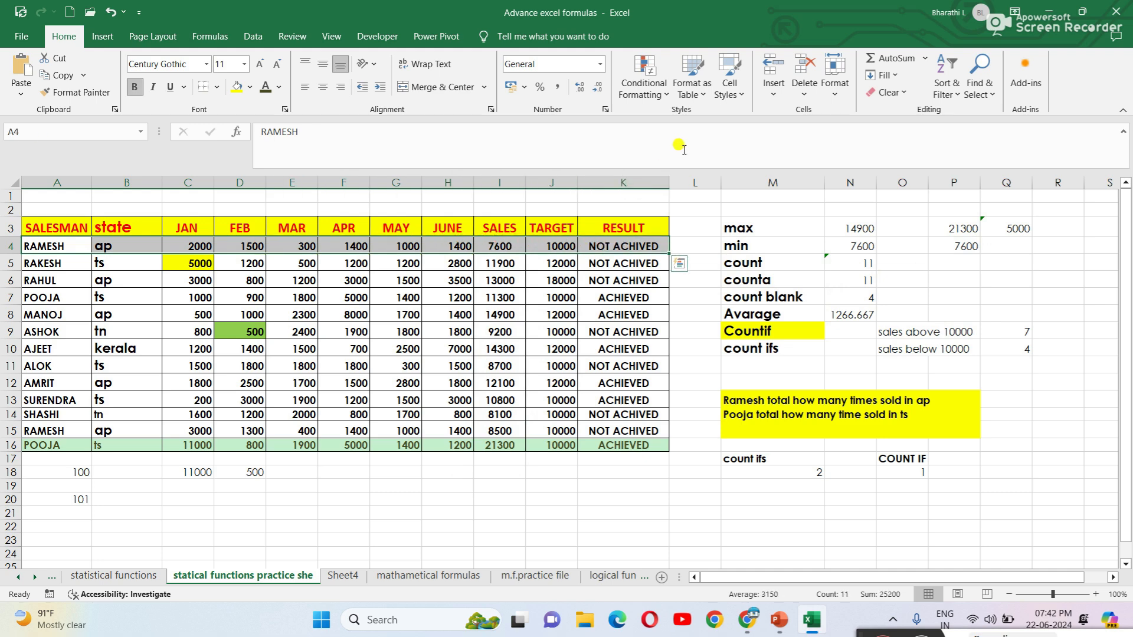
left_click(743, 94)
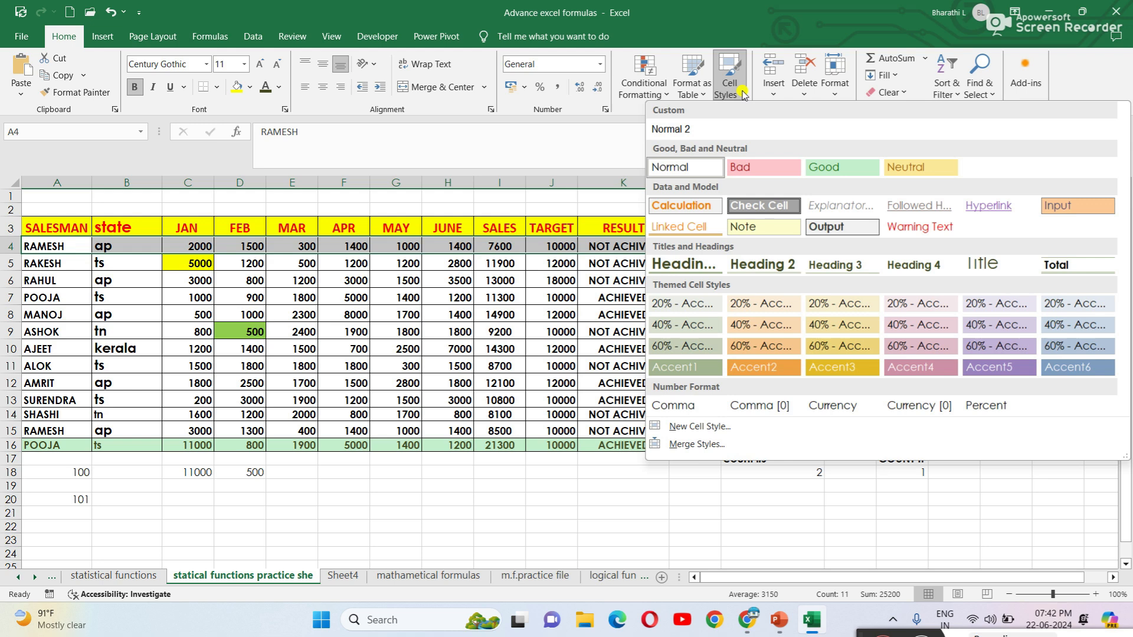
left_click(748, 167)
left_click(694, 240)
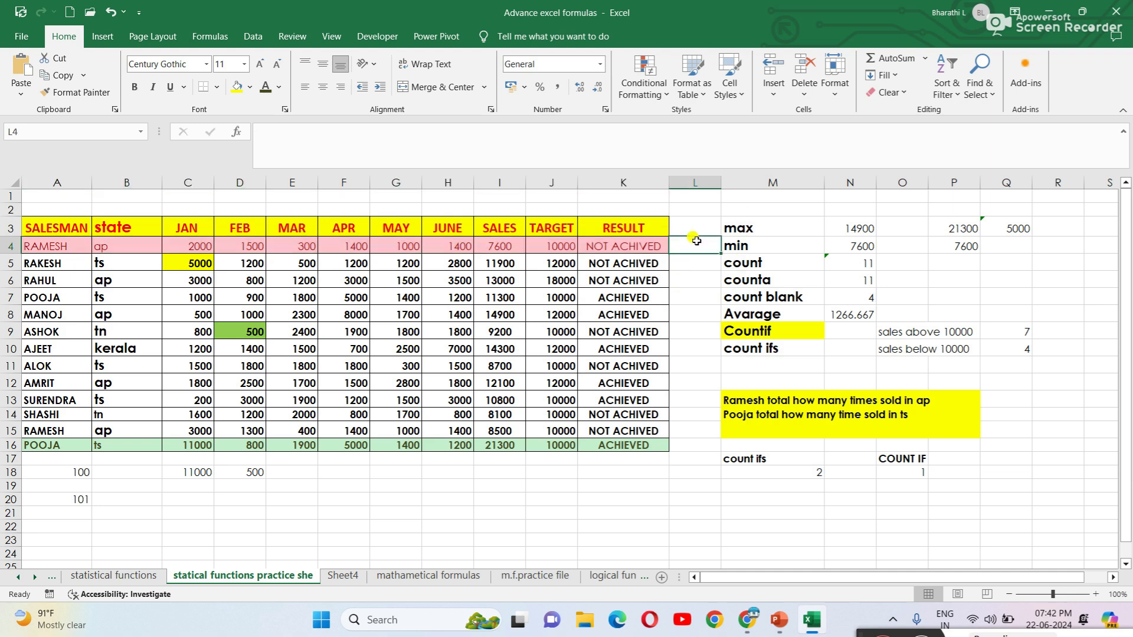
left_click(561, 245)
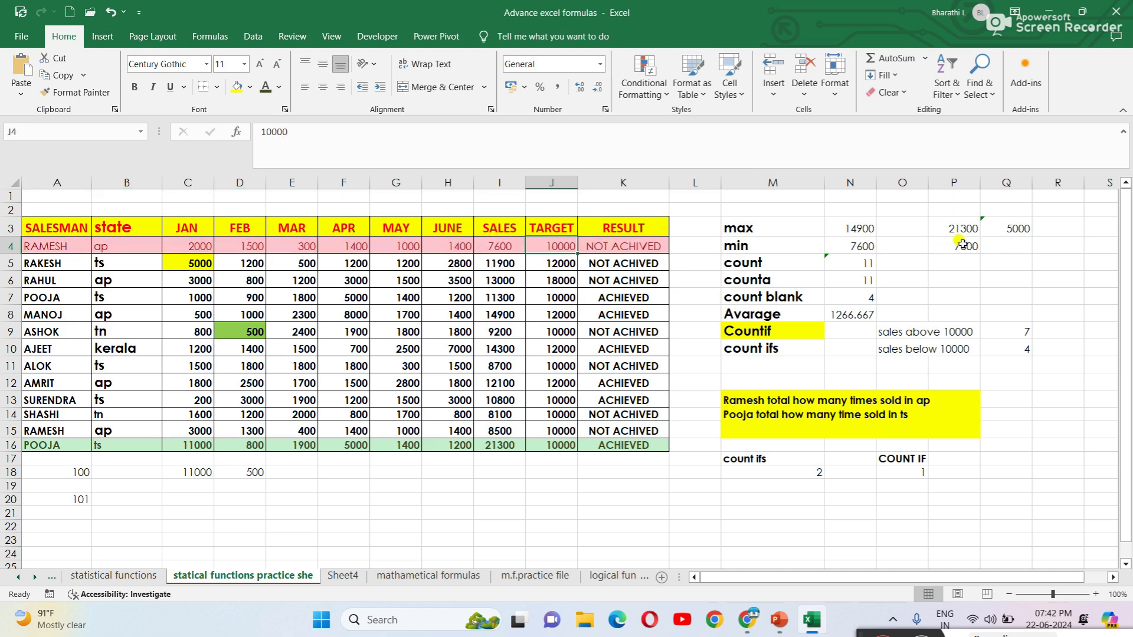
Step: Enter =MIN(F4:F16) in cell Q4 to find the lowest APR value
left_click(961, 243)
left_click(1017, 247)
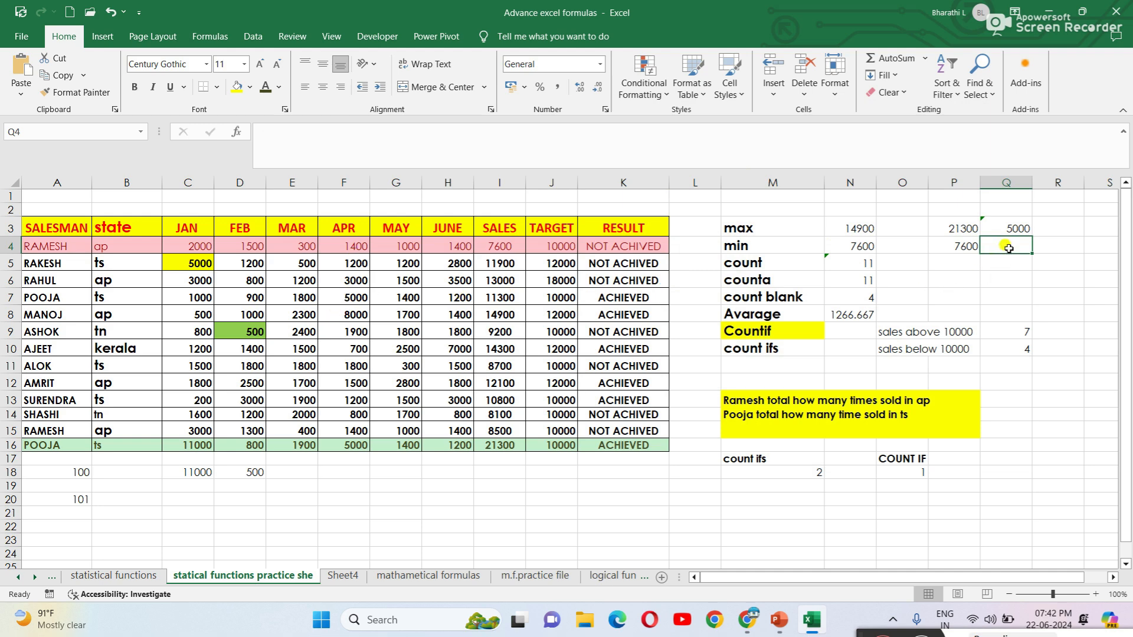
type("=MIN")
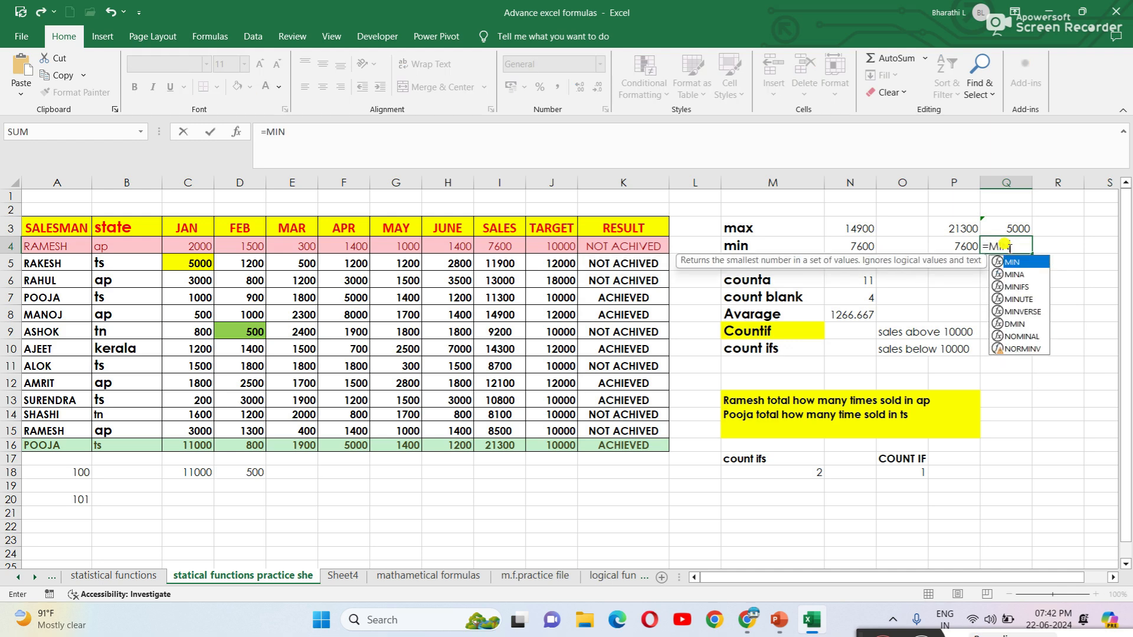
double_click(1014, 261)
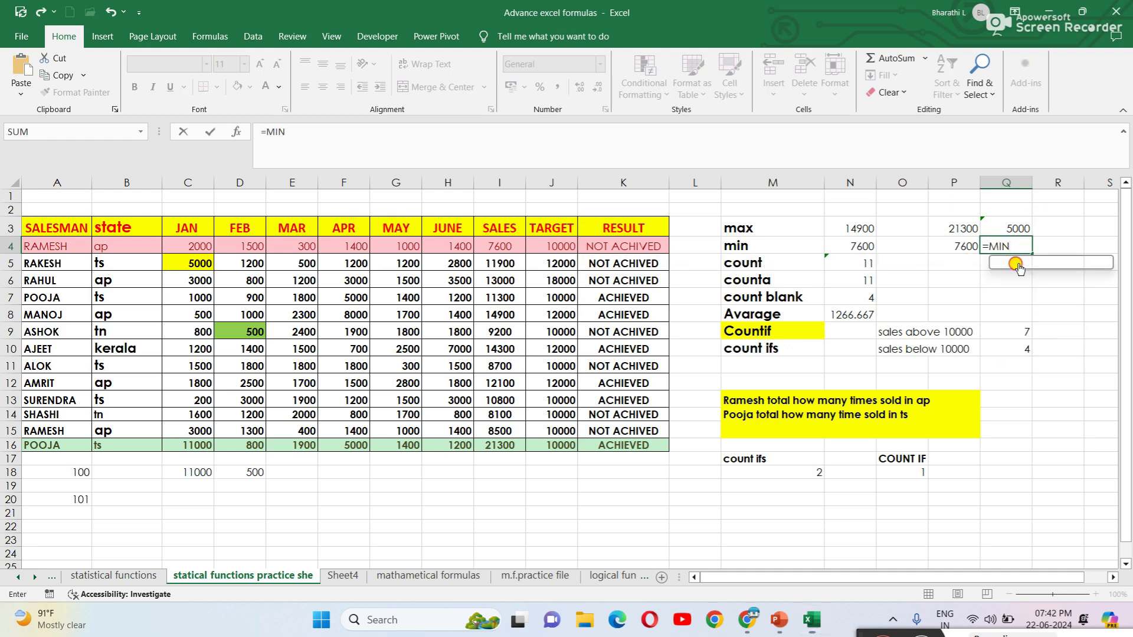
left_click_drag(336, 245, 352, 444)
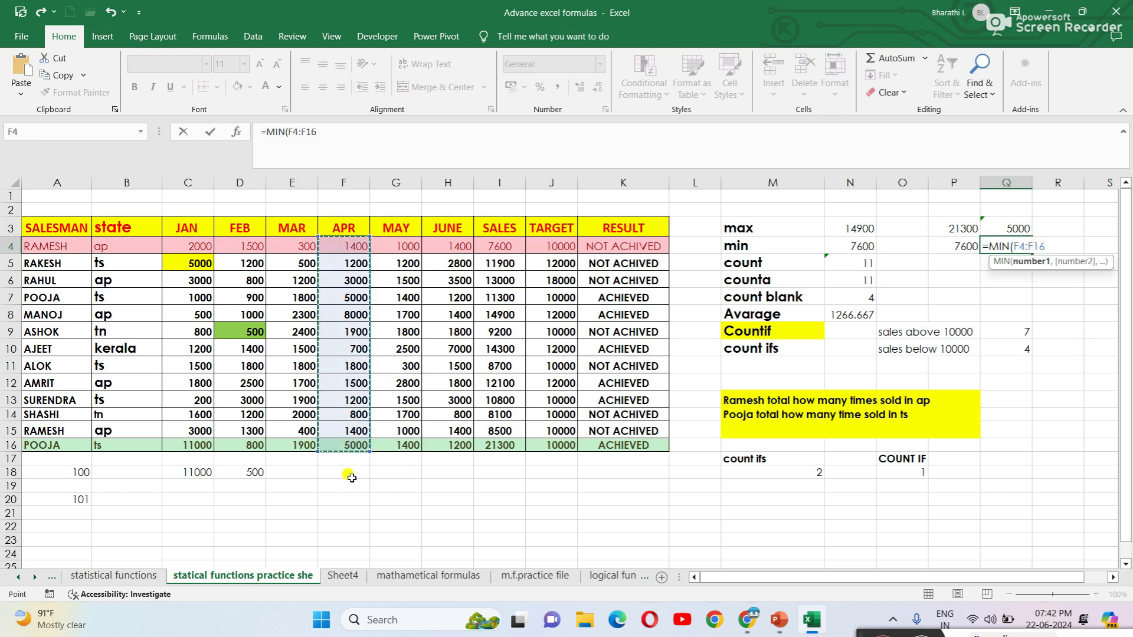
key("Return")
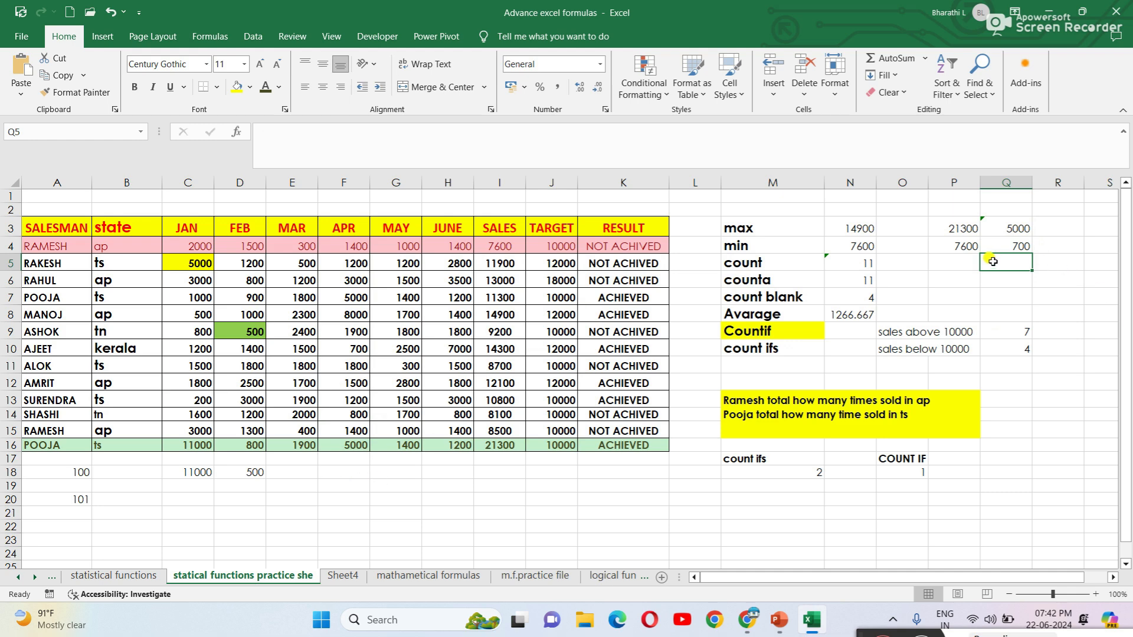
left_click(1005, 246)
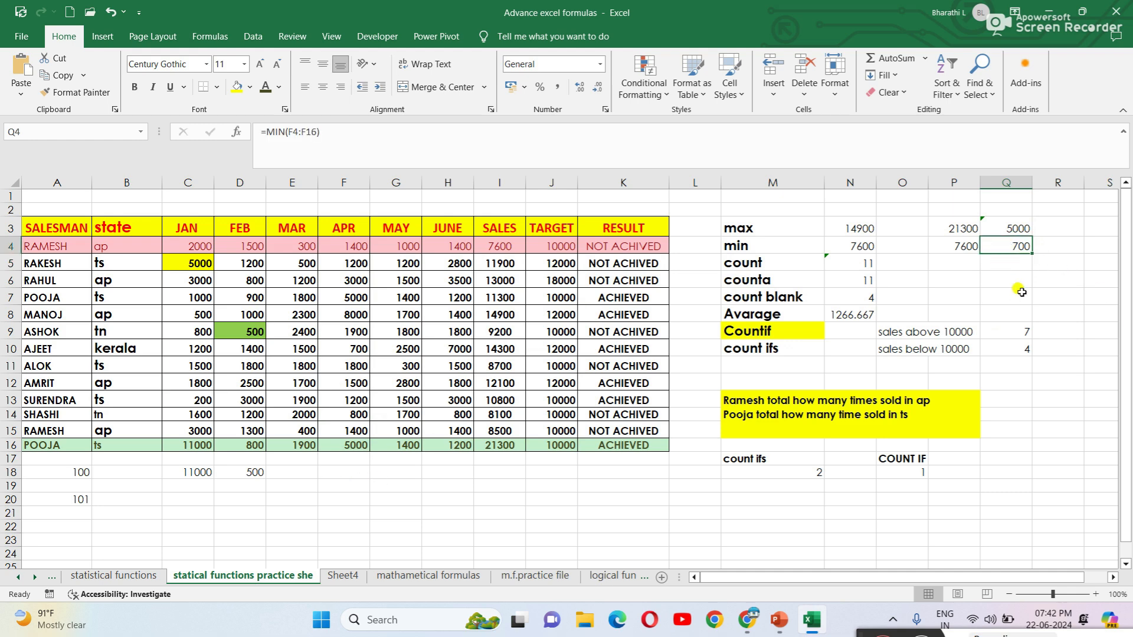
left_click(1015, 272)
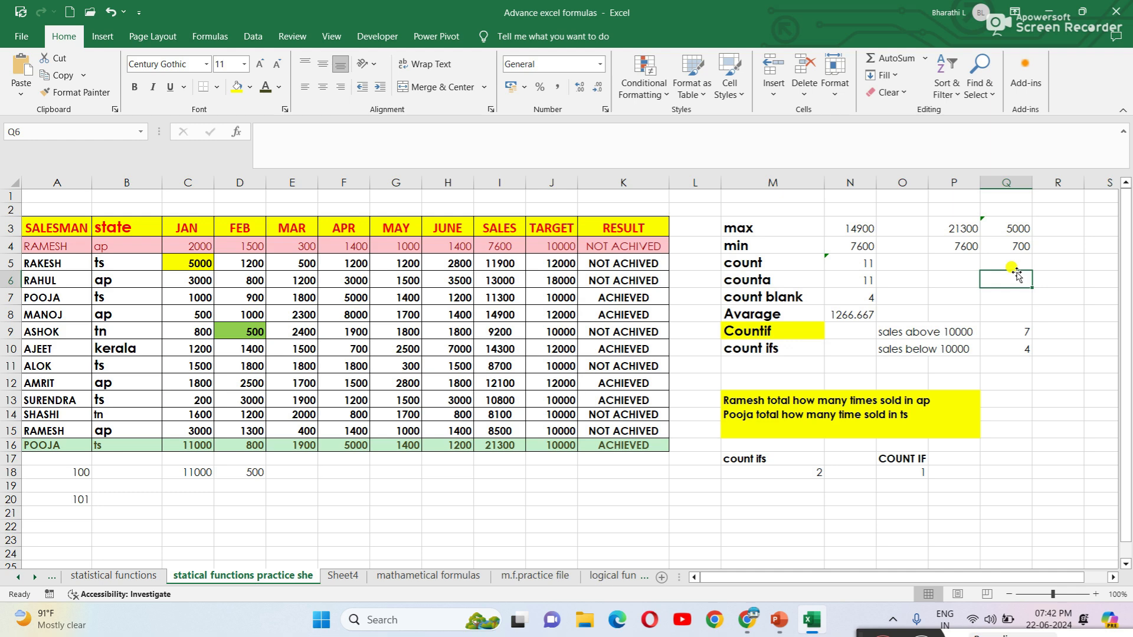
left_click(756, 225)
left_click(754, 240)
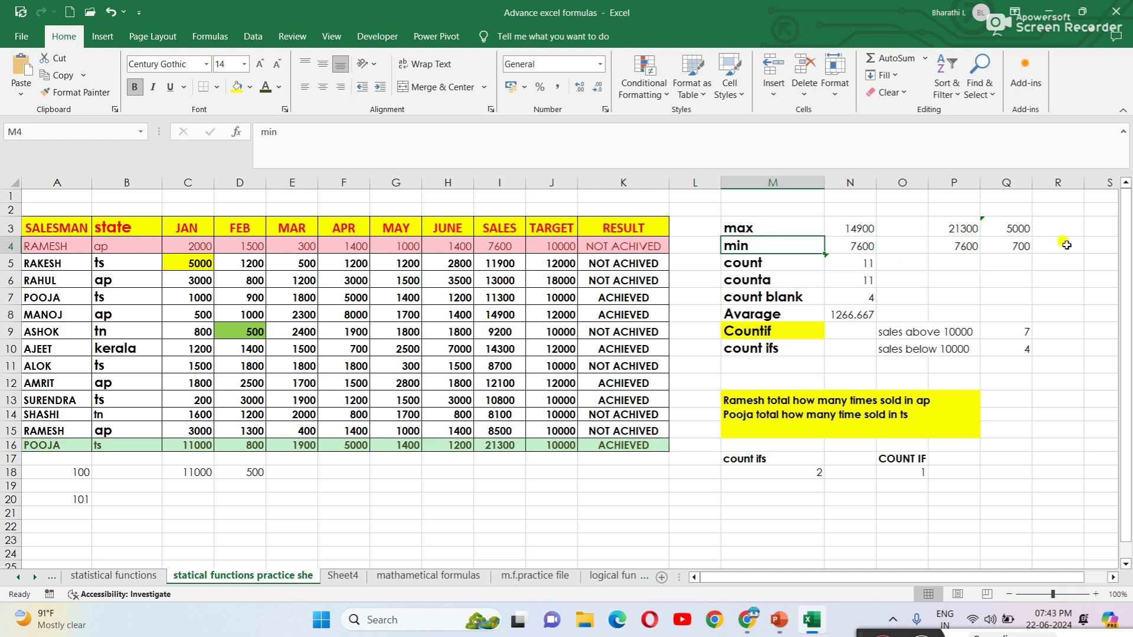
left_click(1042, 261)
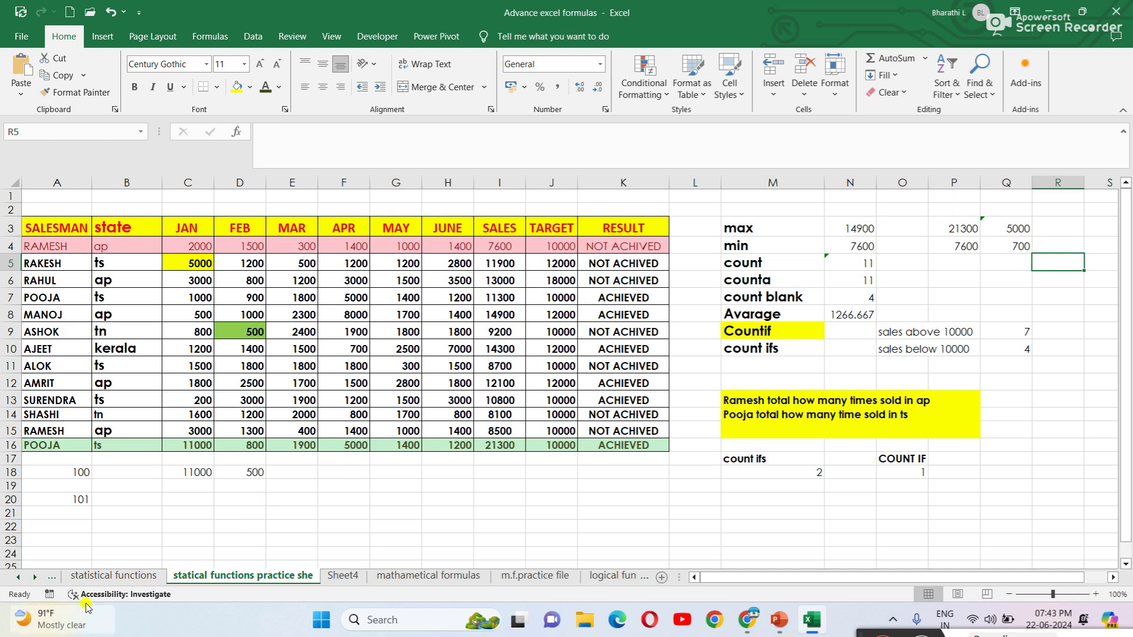
Step: Review the COUNT definition on the statistical functions sheet and examine the text and number cells in the Basic salary column
left_click(138, 577)
left_click(326, 306)
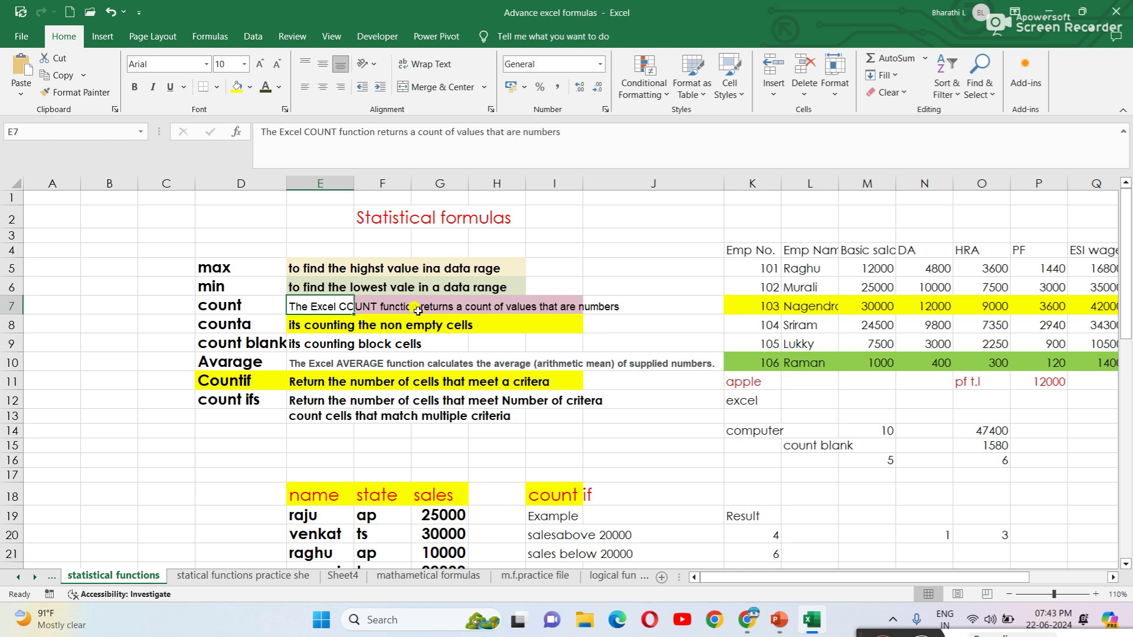
left_click(879, 246)
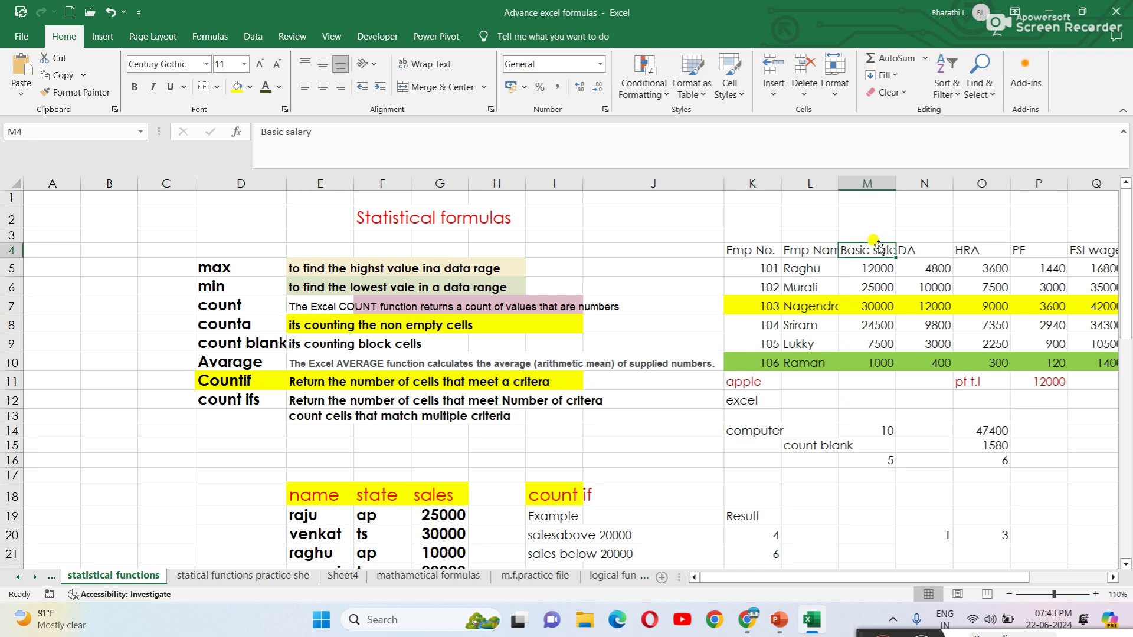
left_click(853, 282)
left_click(885, 253)
left_click(879, 282)
left_click(872, 252)
left_click(867, 184)
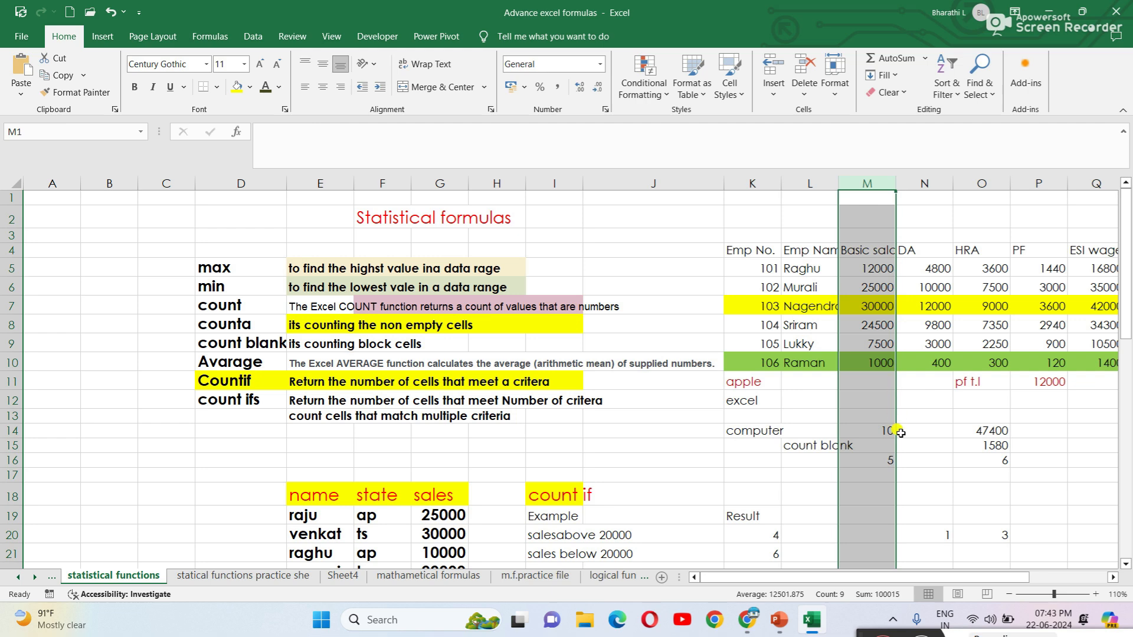
left_click(912, 465)
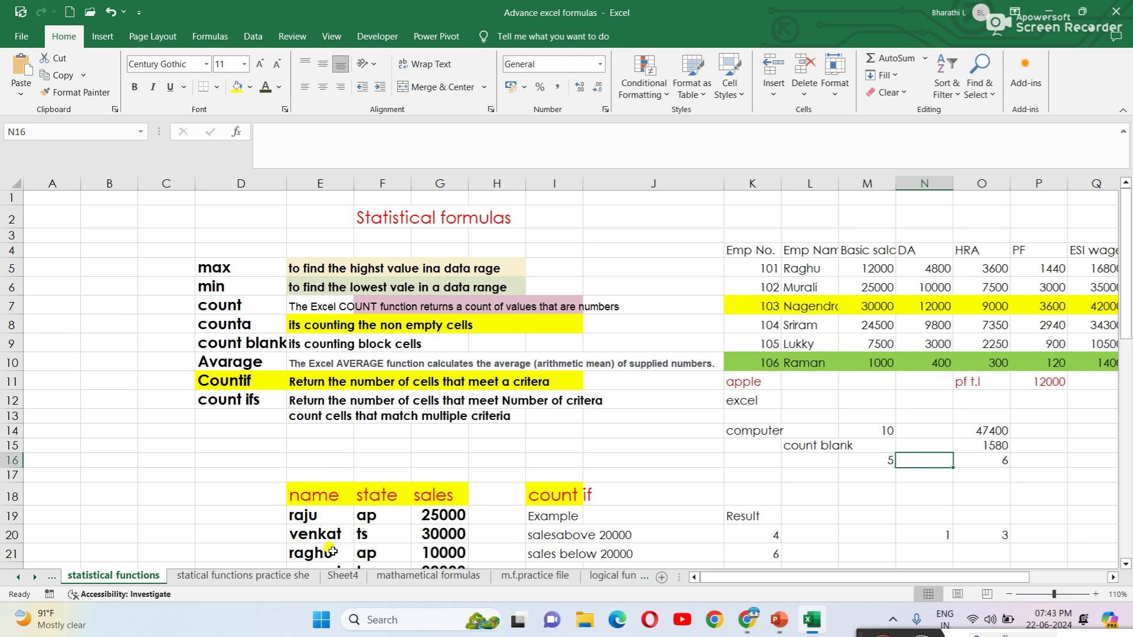
Step: On the statical functions practice sheet, enter =COUNT(A2:A20) in cell P5 to count the numeric cells in column A
left_click(274, 577)
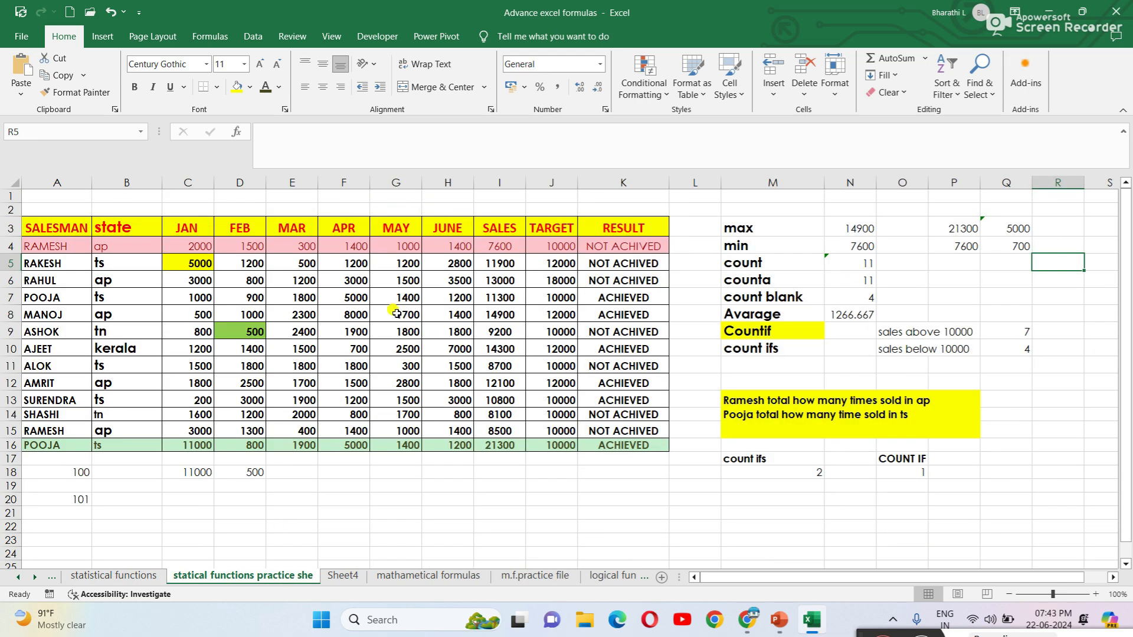
left_click(319, 514)
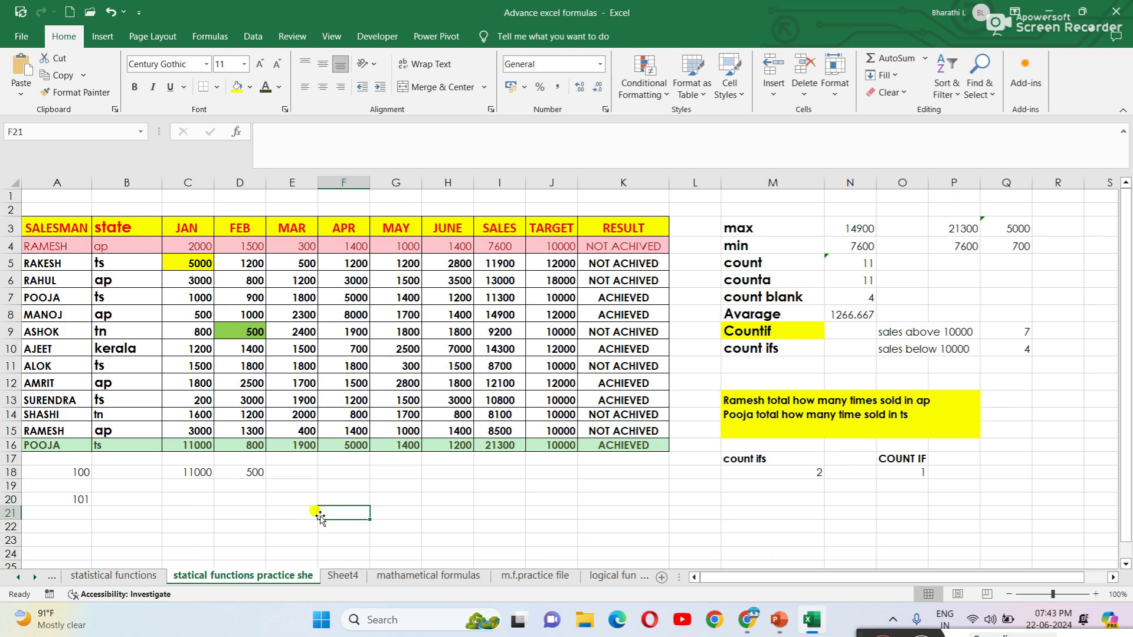
left_click(947, 262)
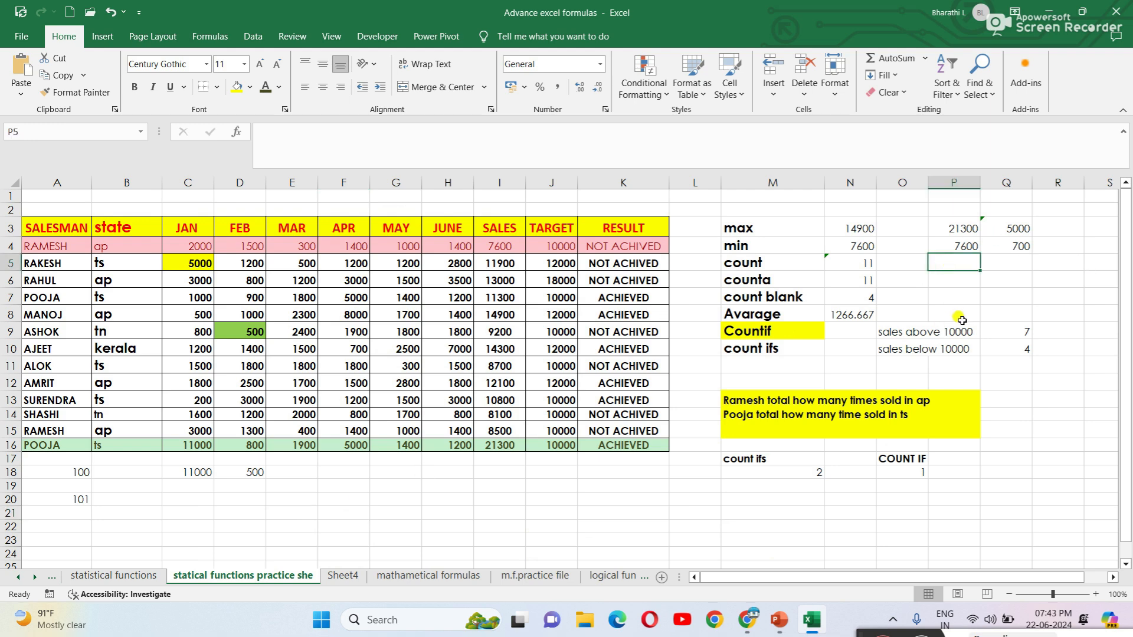
type("=COU")
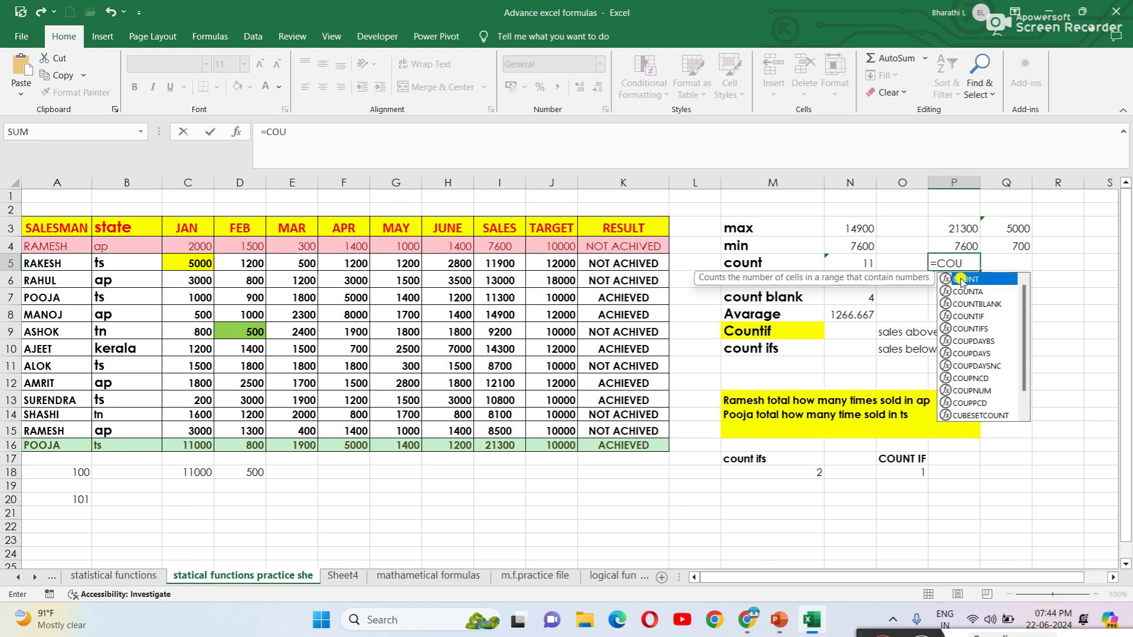
double_click(965, 279)
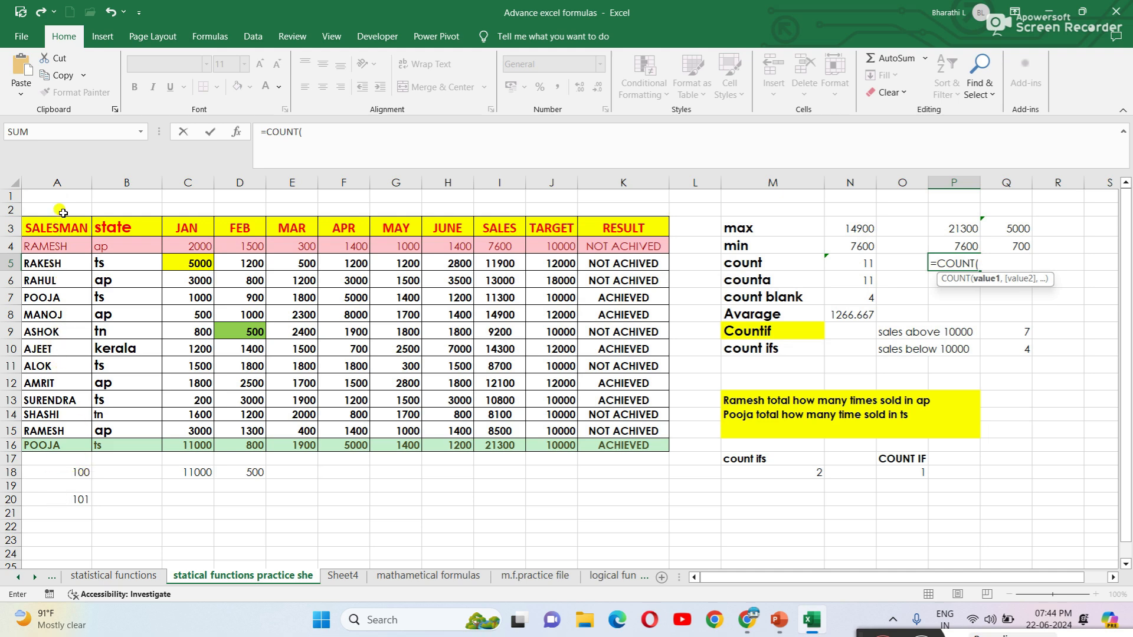
left_click_drag(64, 211, 68, 472)
left_click_drag(64, 209, 83, 501)
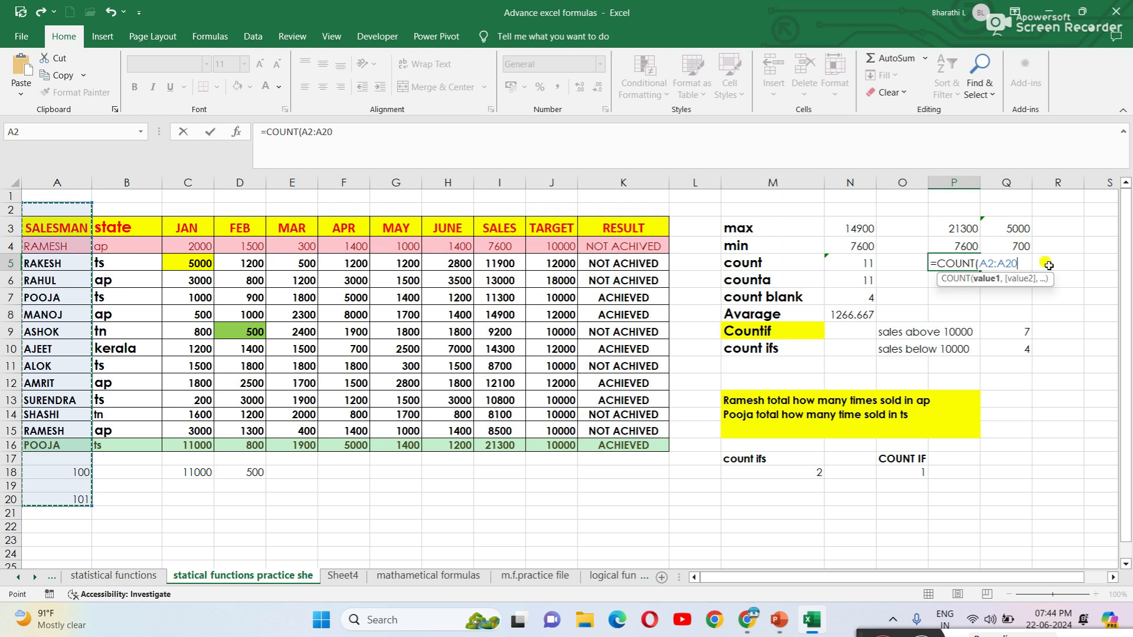
type(")")
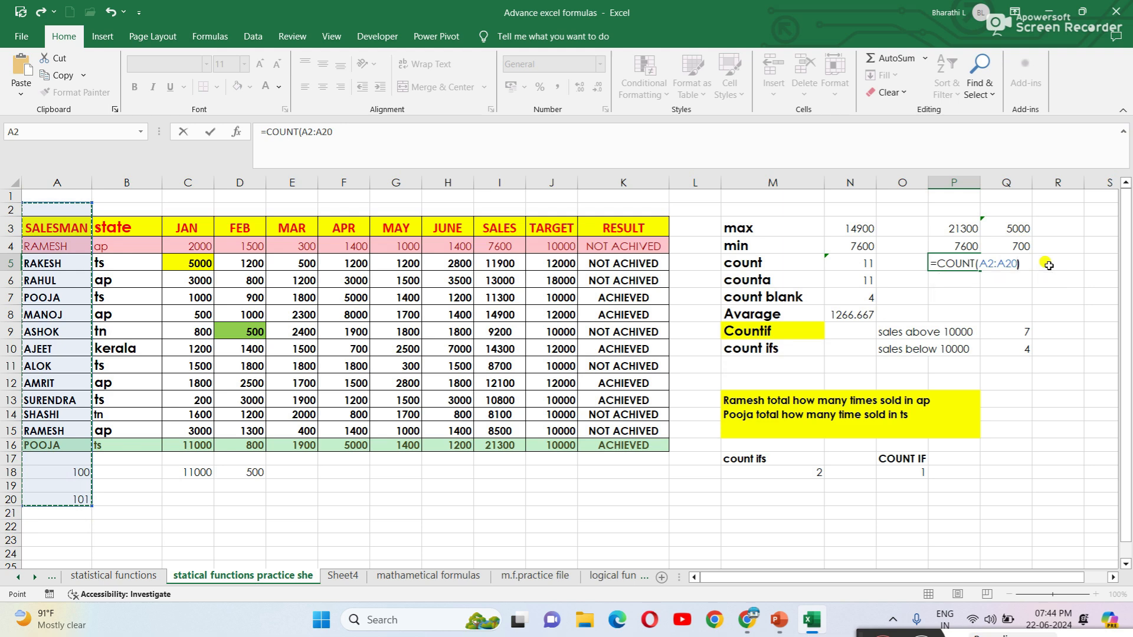
key("Return")
left_click(947, 262)
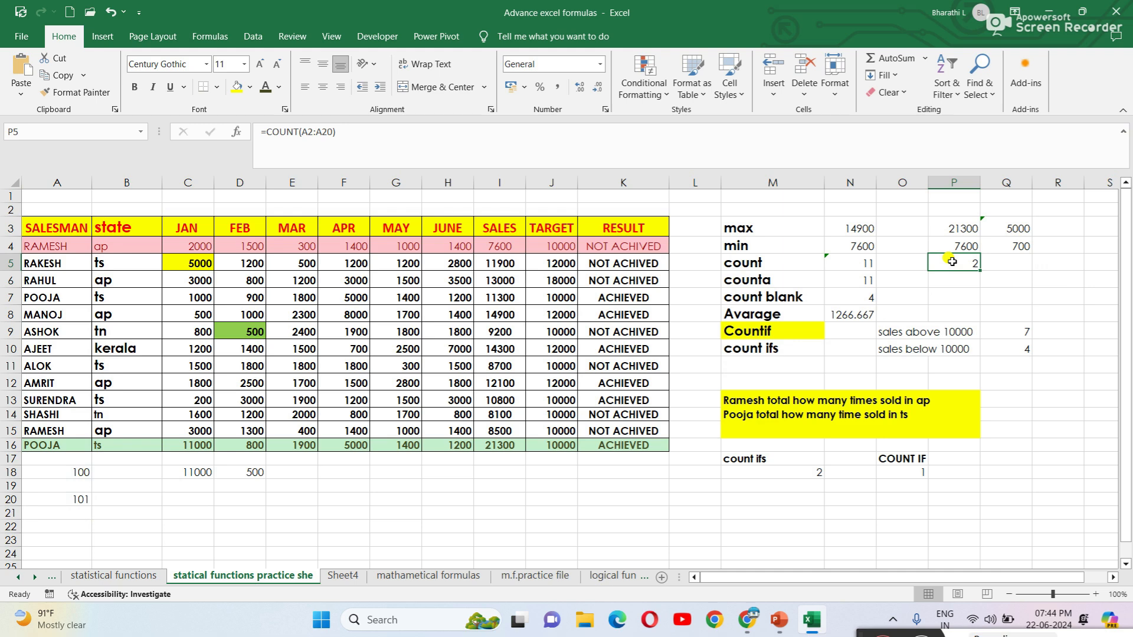
left_click(69, 471)
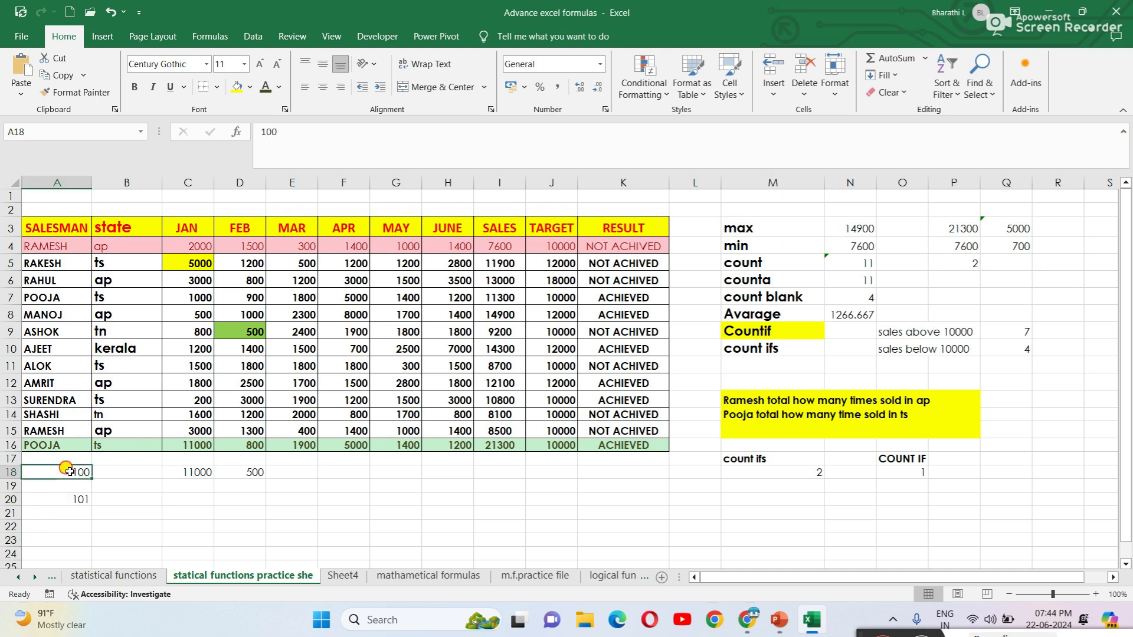
Step: Examine the numeric cells below the salesman names in column A against the COUNT formula in cell P5
left_click(55, 501)
left_click(59, 474)
left_click(64, 512)
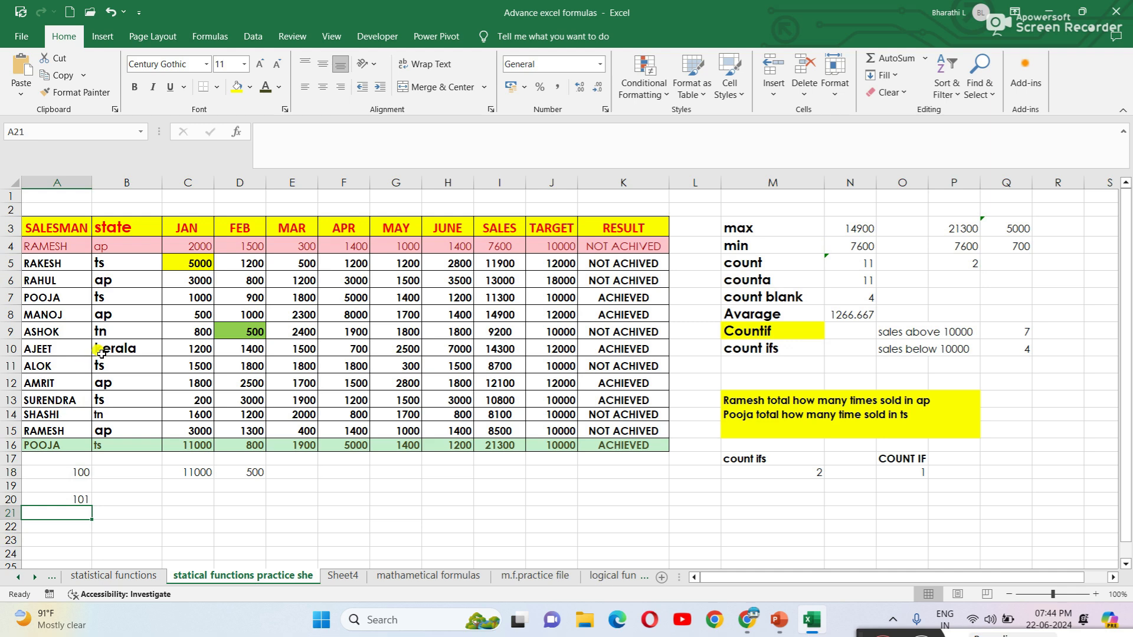
left_click(951, 263)
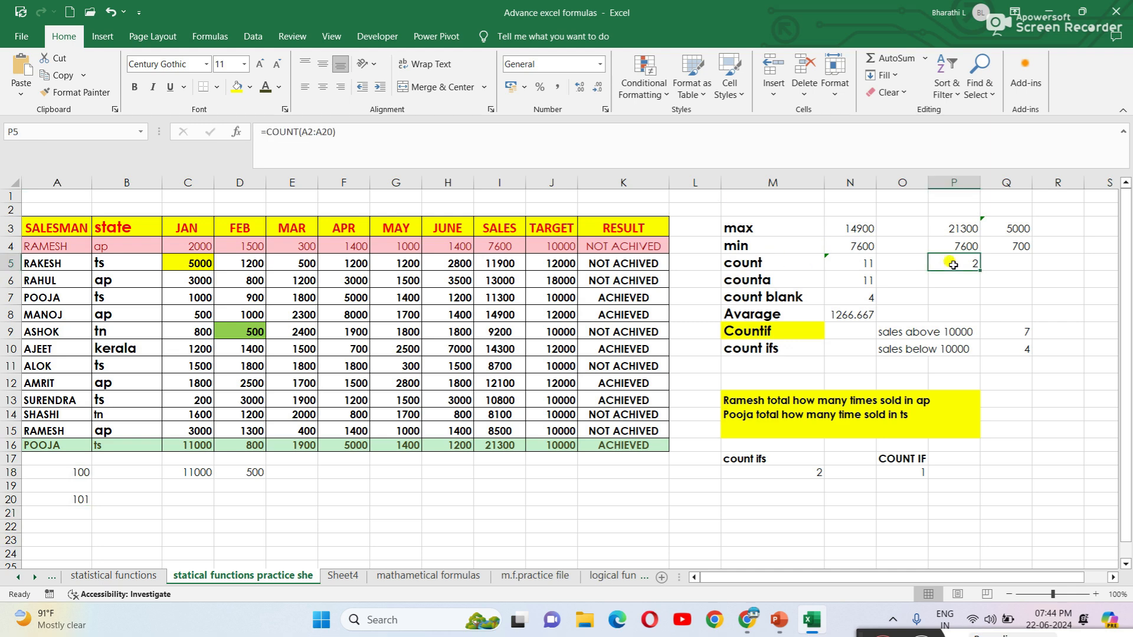
Step: Enter a COUNT formula over the state column, B3:B16, in cell Q5
left_click(993, 266)
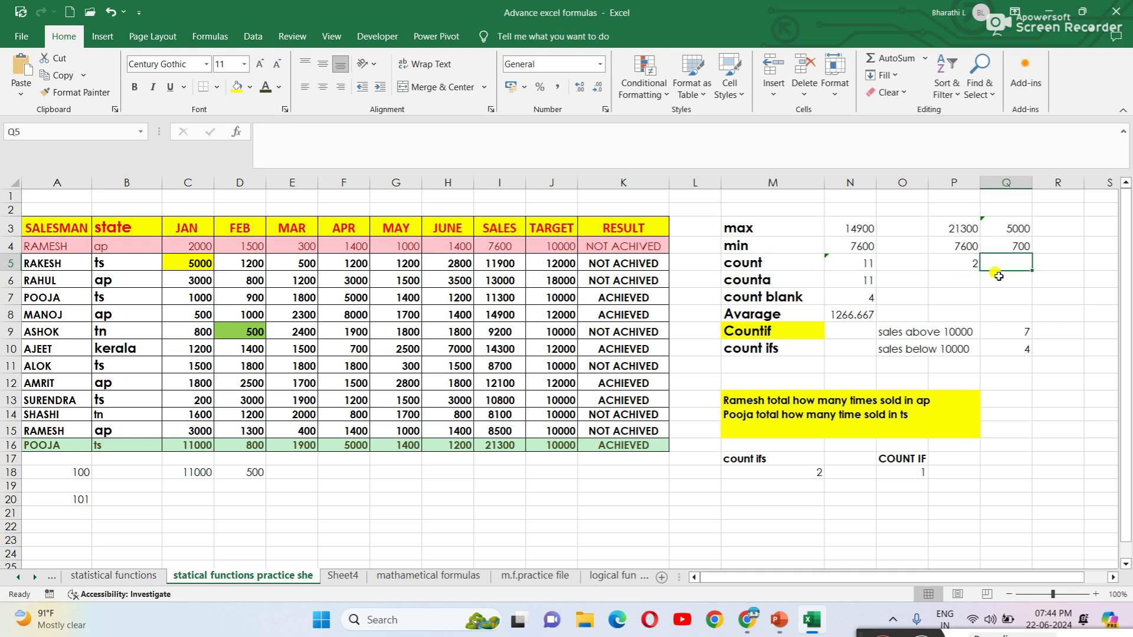
type("=COU")
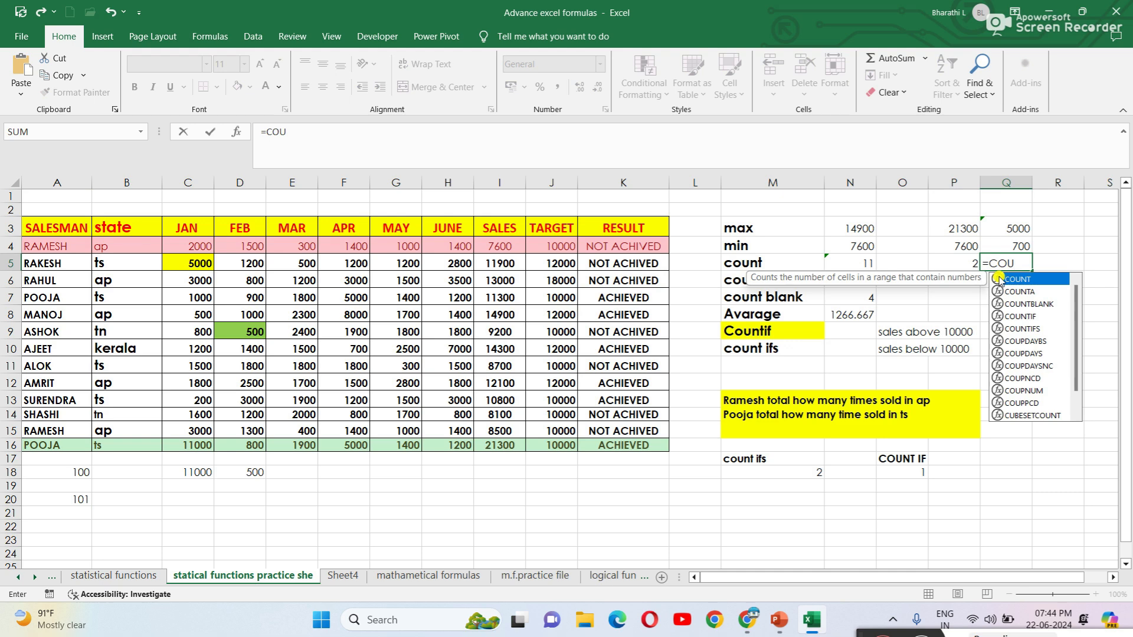
double_click(1018, 279)
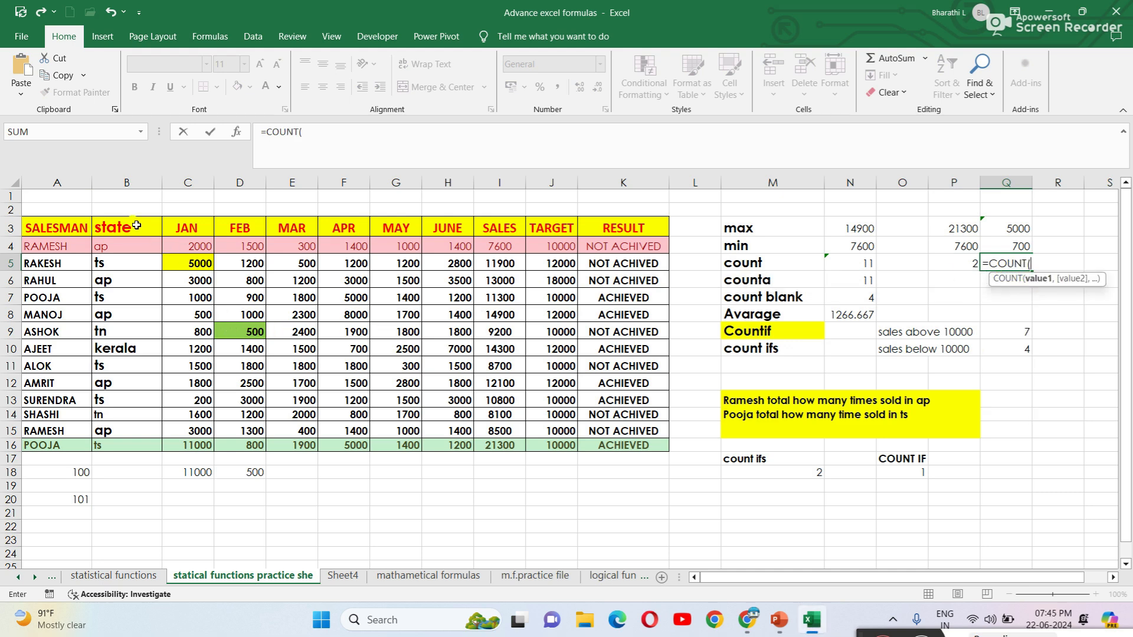
left_click_drag(136, 226, 114, 445)
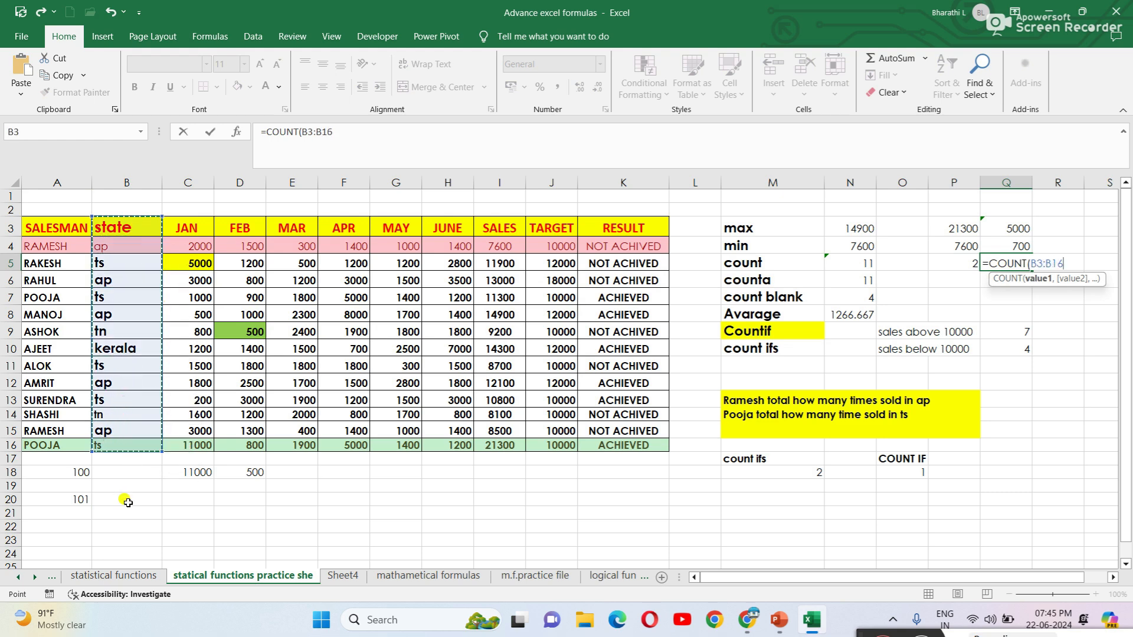
key("Return")
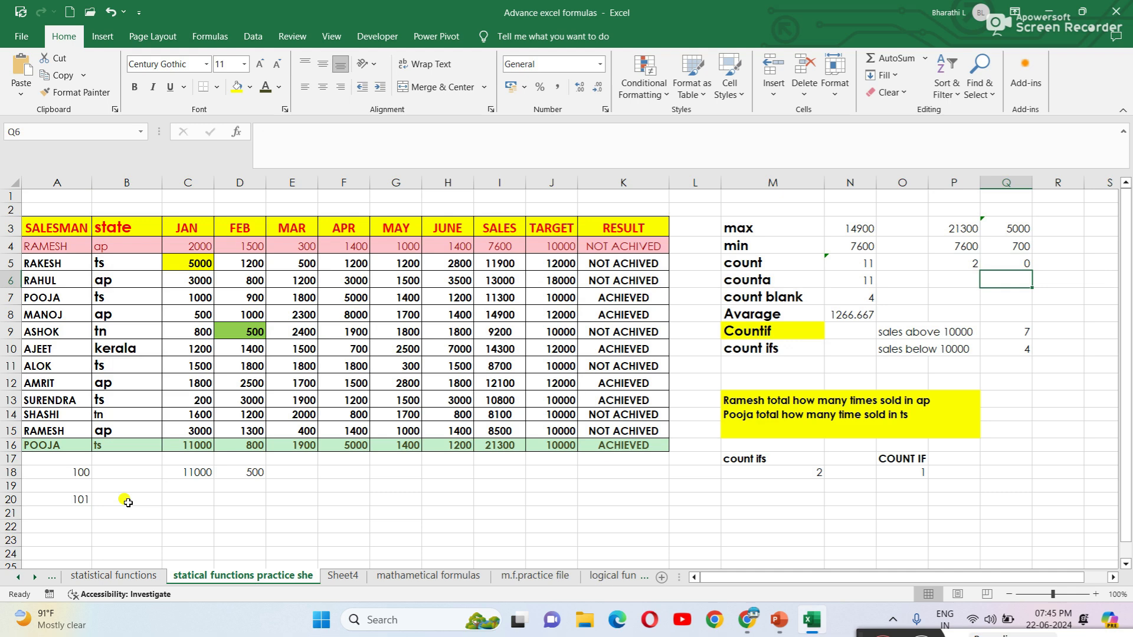
left_click(1016, 259)
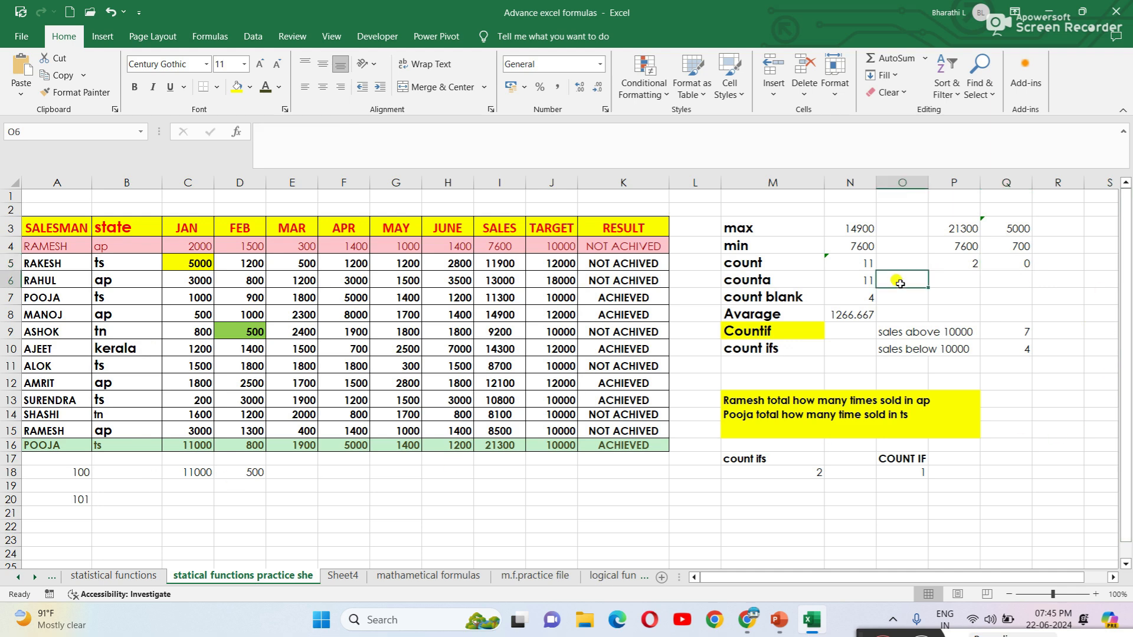
Step: Review the COUNTA definition on the statistical functions sheet and examine the text entries in the Emp Name column
left_click(103, 575)
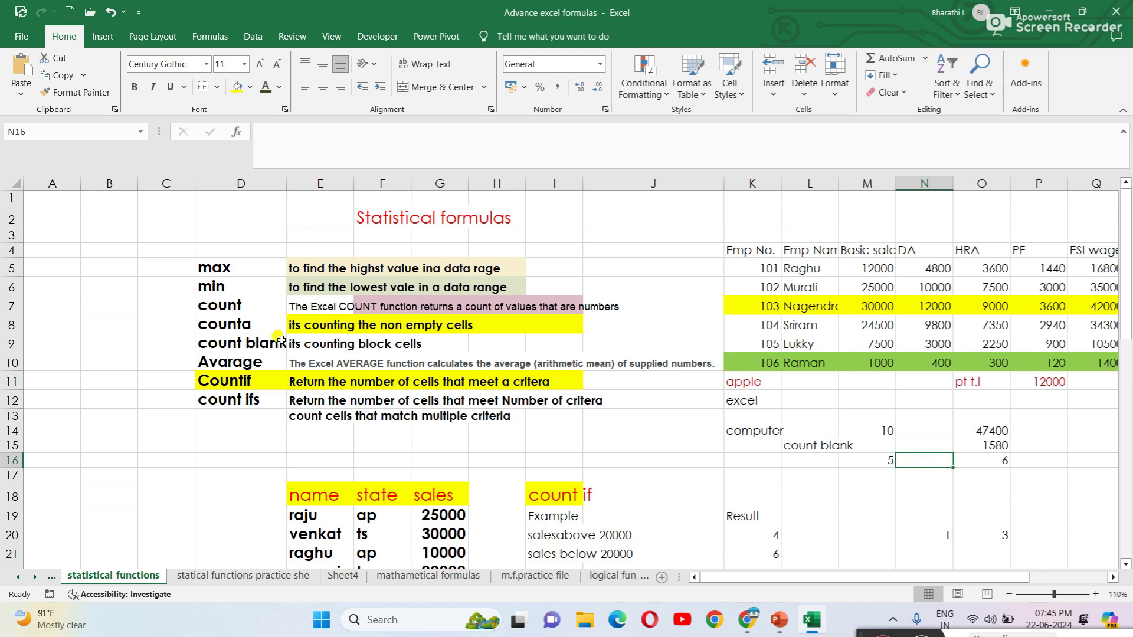
left_click(273, 319)
left_click(379, 326)
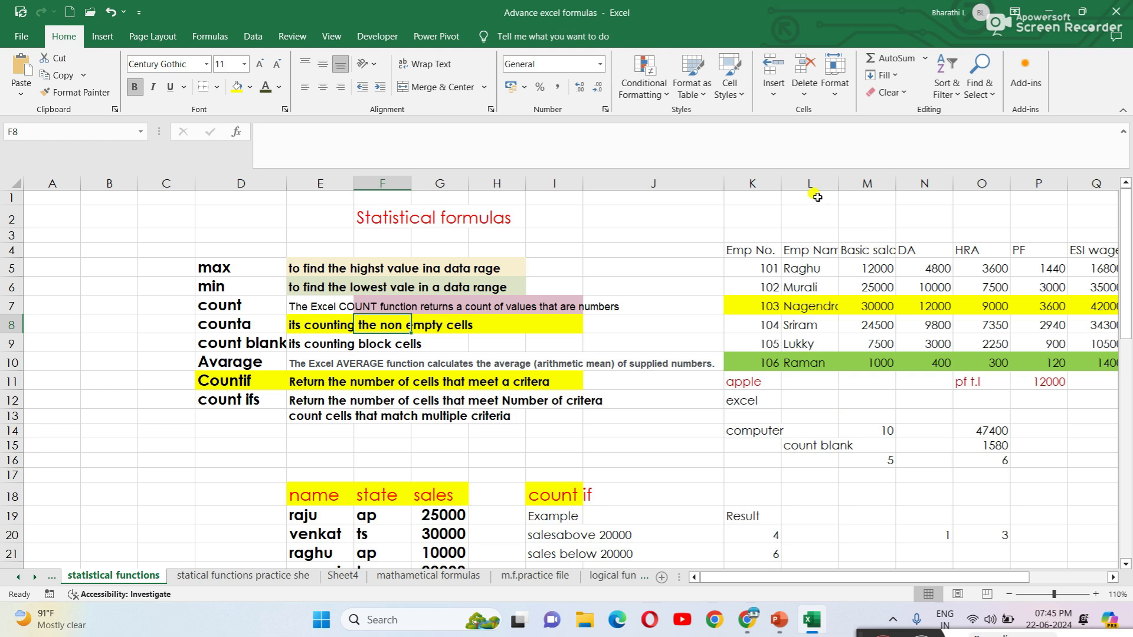
left_click(819, 253)
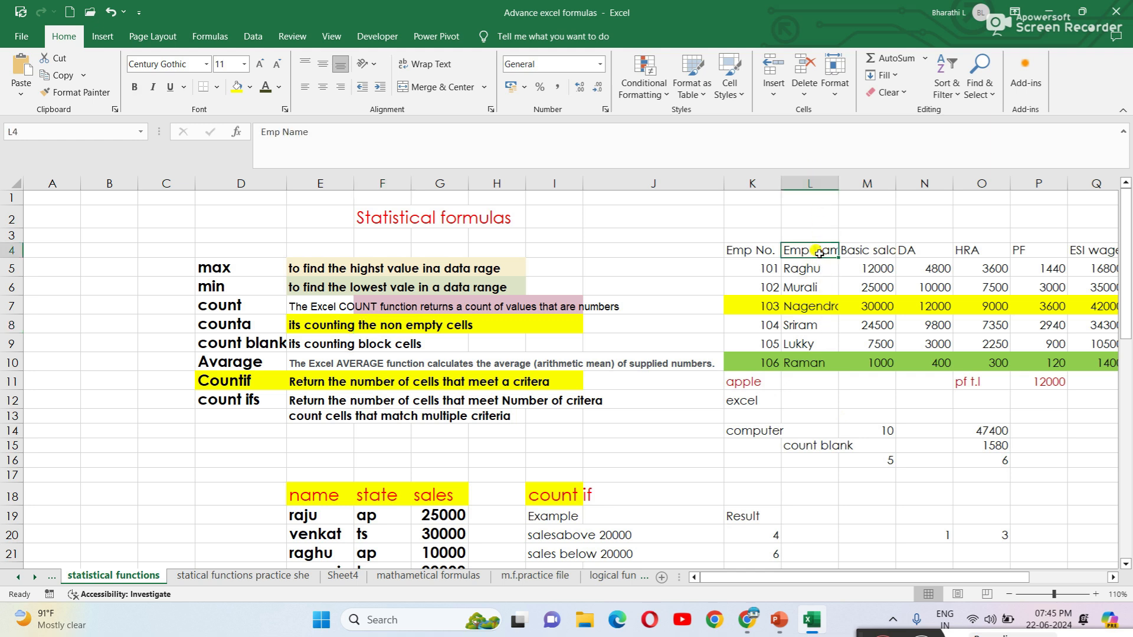
left_click(812, 273)
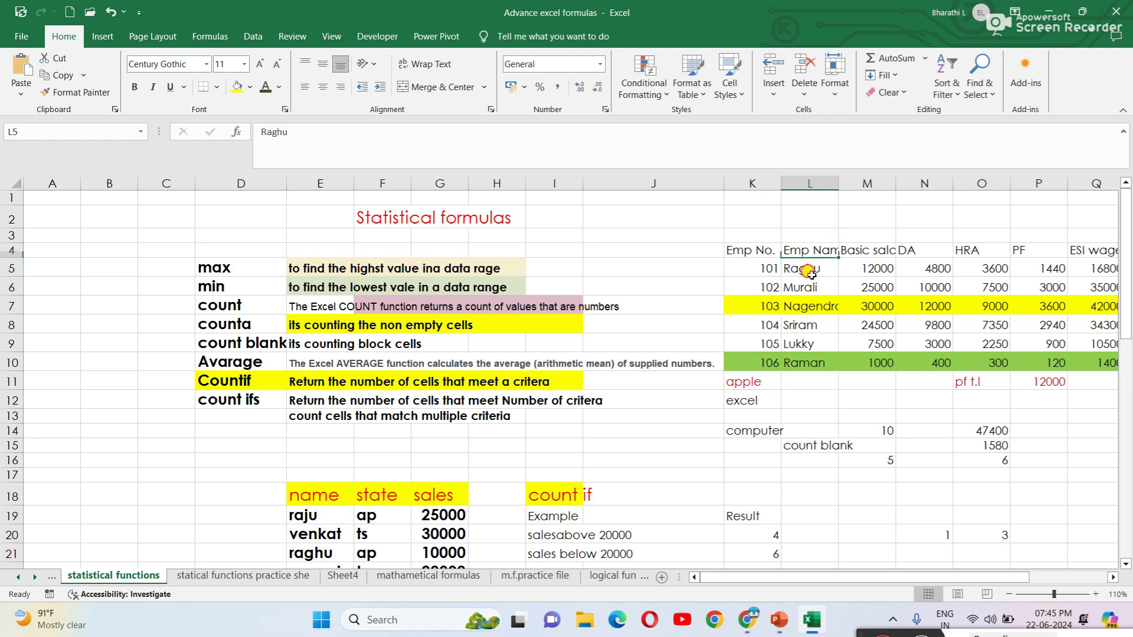
left_click(814, 311)
left_click(804, 348)
left_click(801, 366)
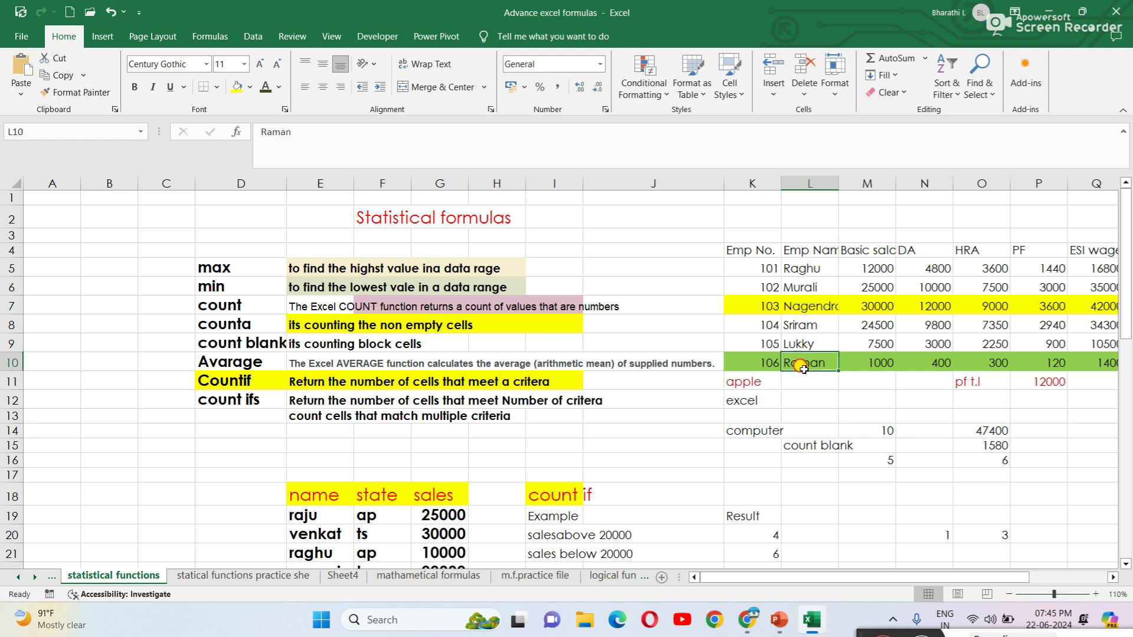
Step: On the statical functions practice sheet, enter =COUNTA(A2:A20) in cell P6 to count the non-empty cells in column A
left_click(259, 576)
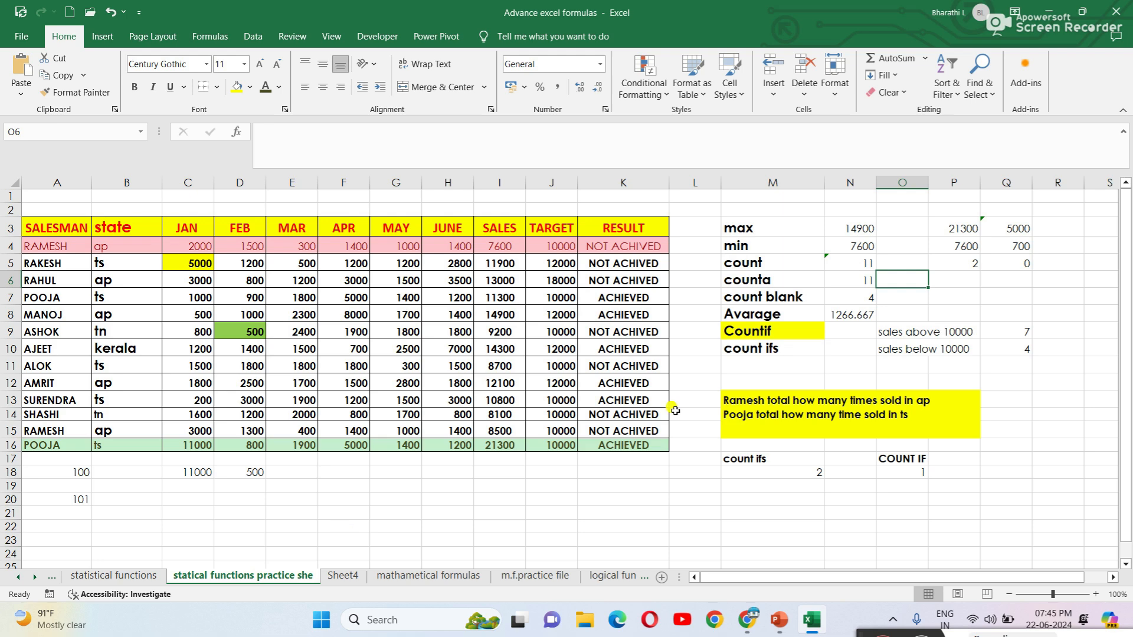
left_click(962, 279)
type("=COUN")
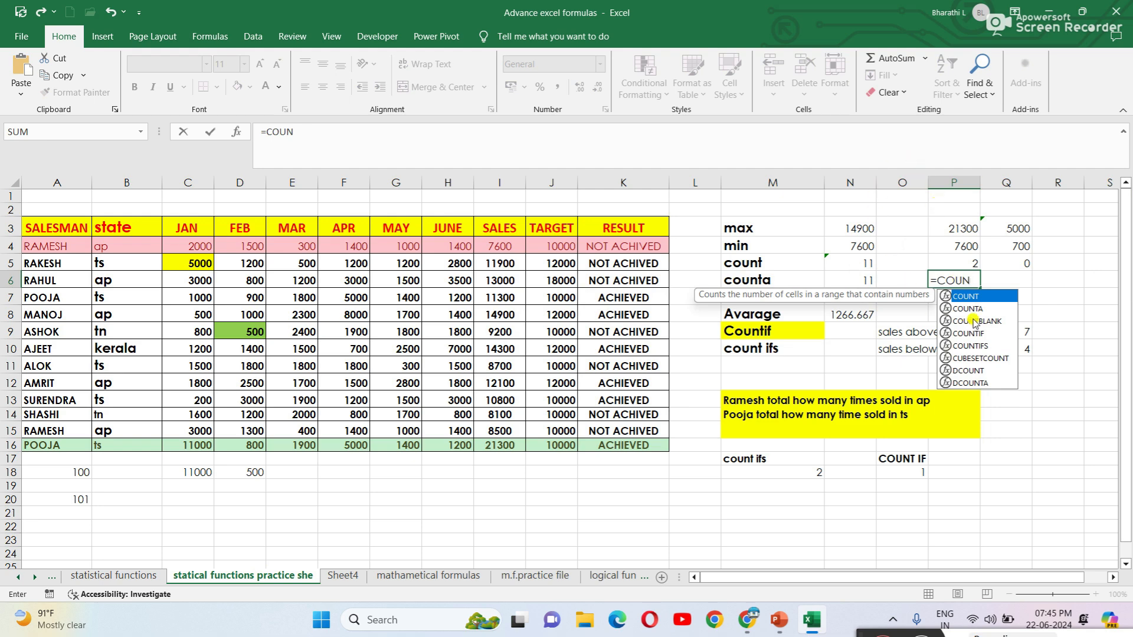
double_click(972, 309)
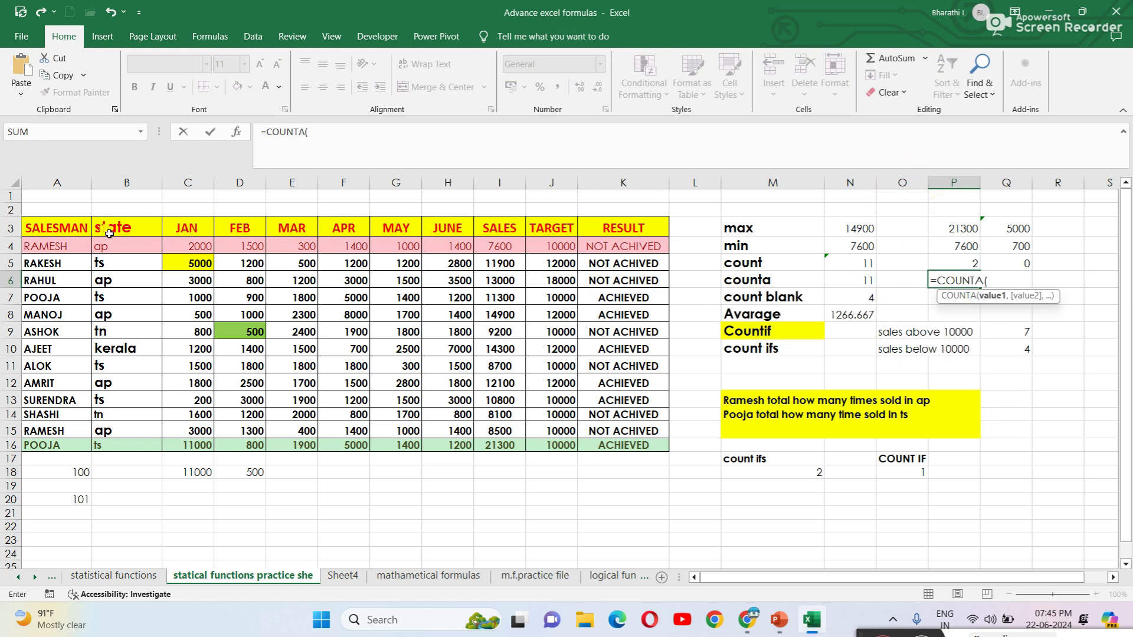
left_click_drag(56, 210, 98, 514)
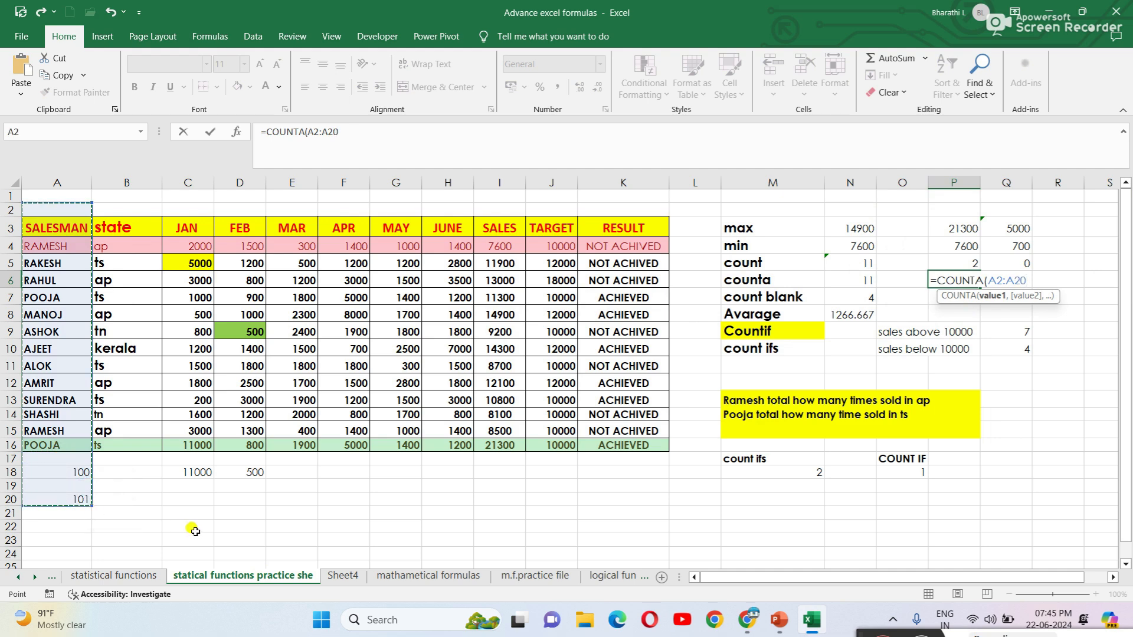
type(")")
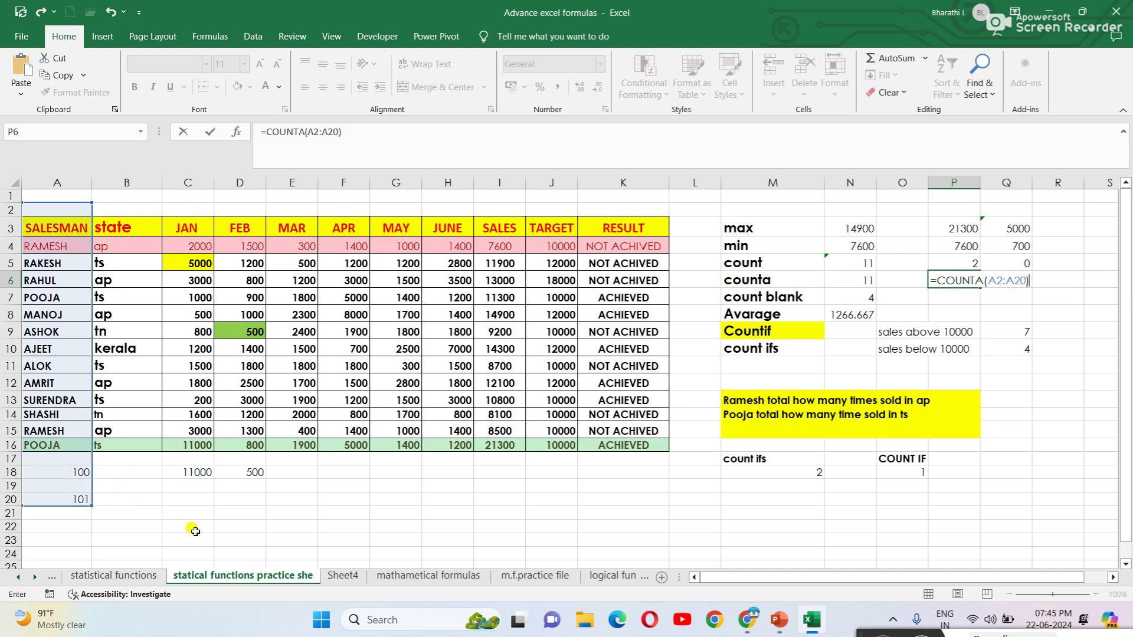
key("Return")
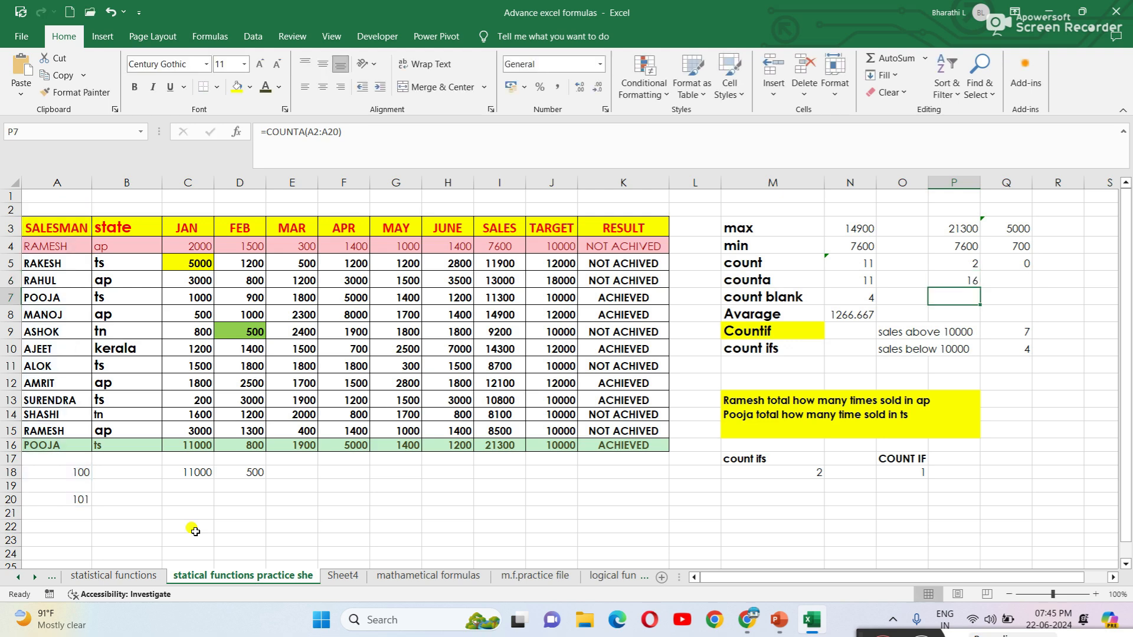
left_click(968, 279)
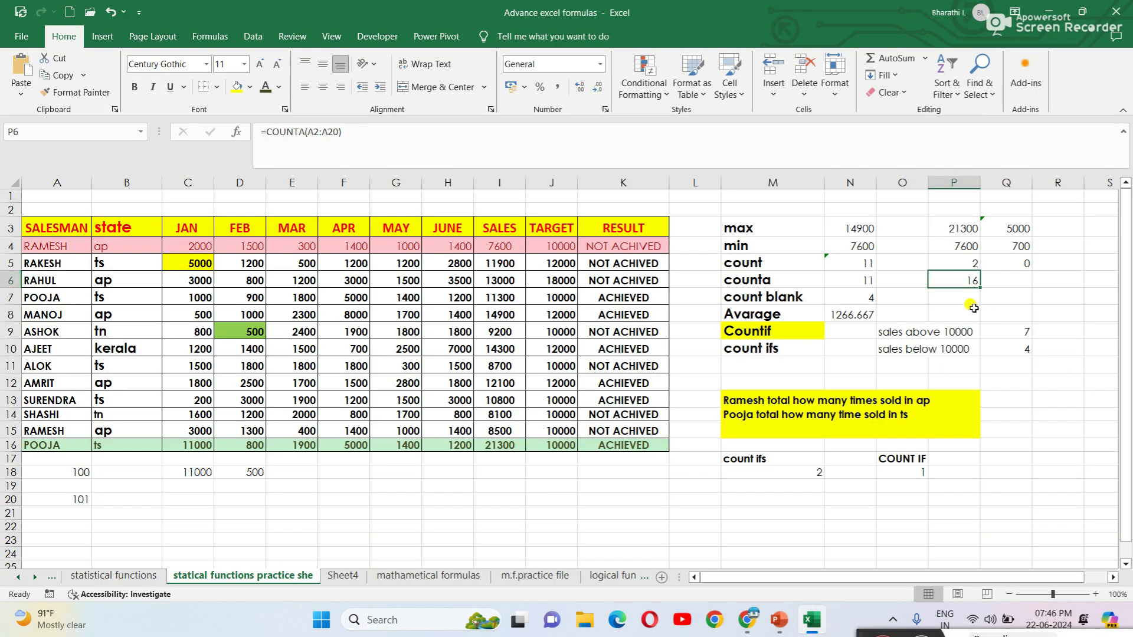
Step: Enter =COUNTBLANK(A2:A22) in cell P7 to count the empty cells in column A
left_click(969, 296)
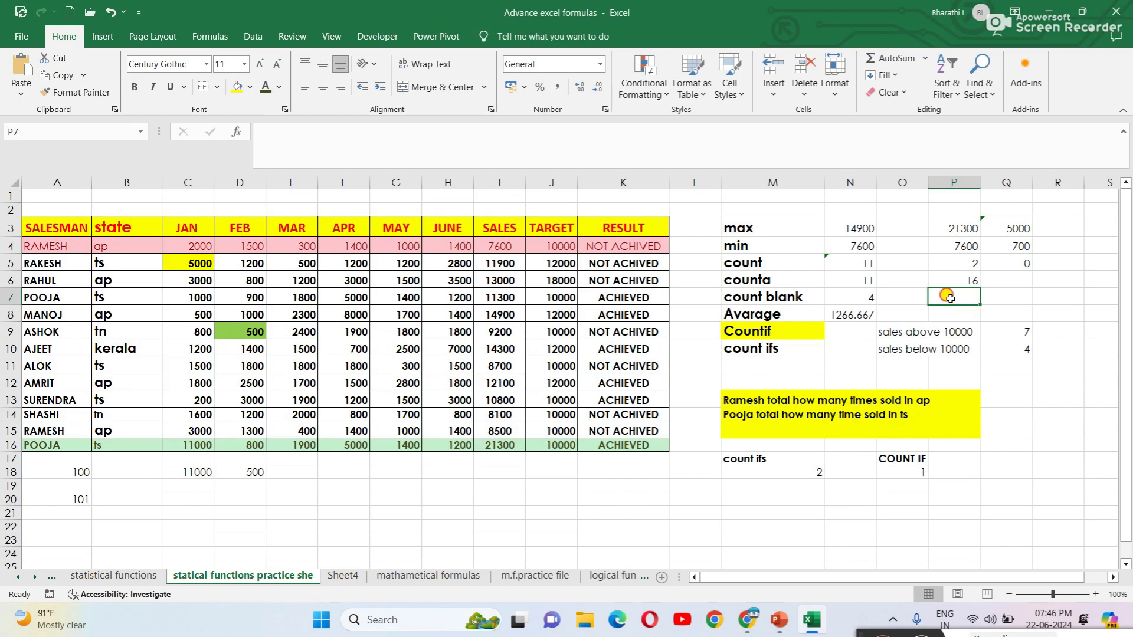
double_click(950, 296)
type("=")
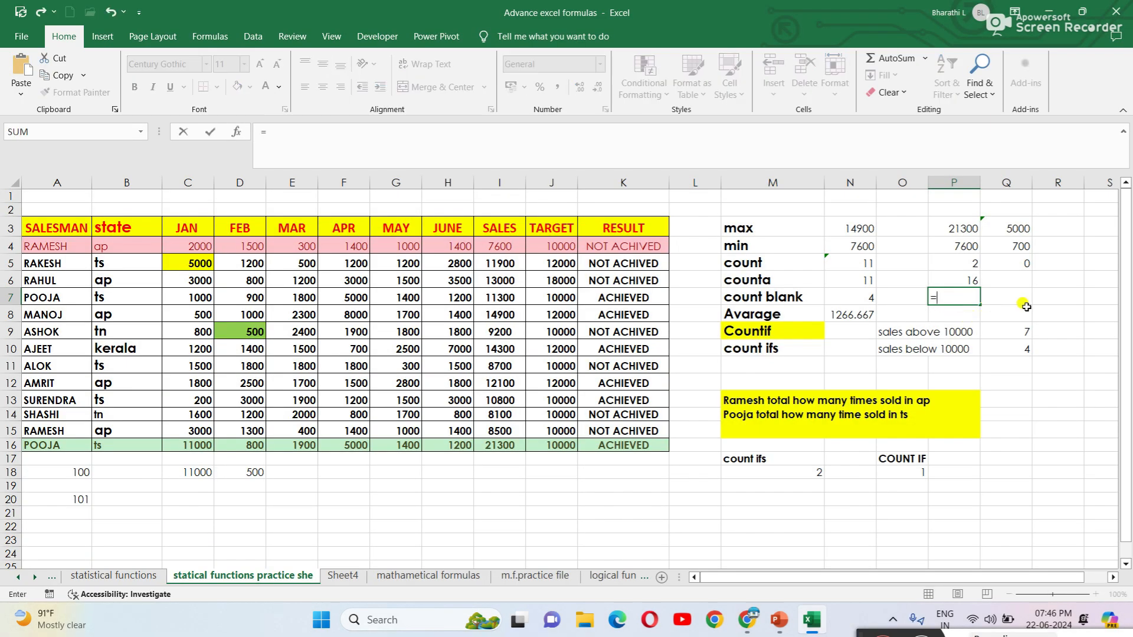
type("COUNT")
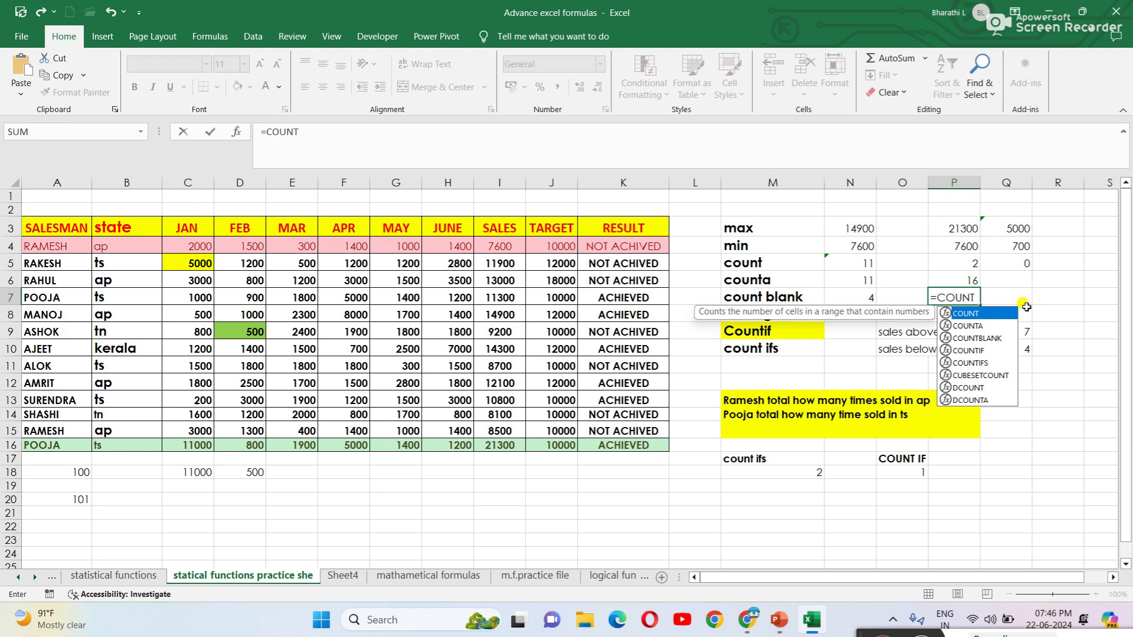
double_click(975, 338)
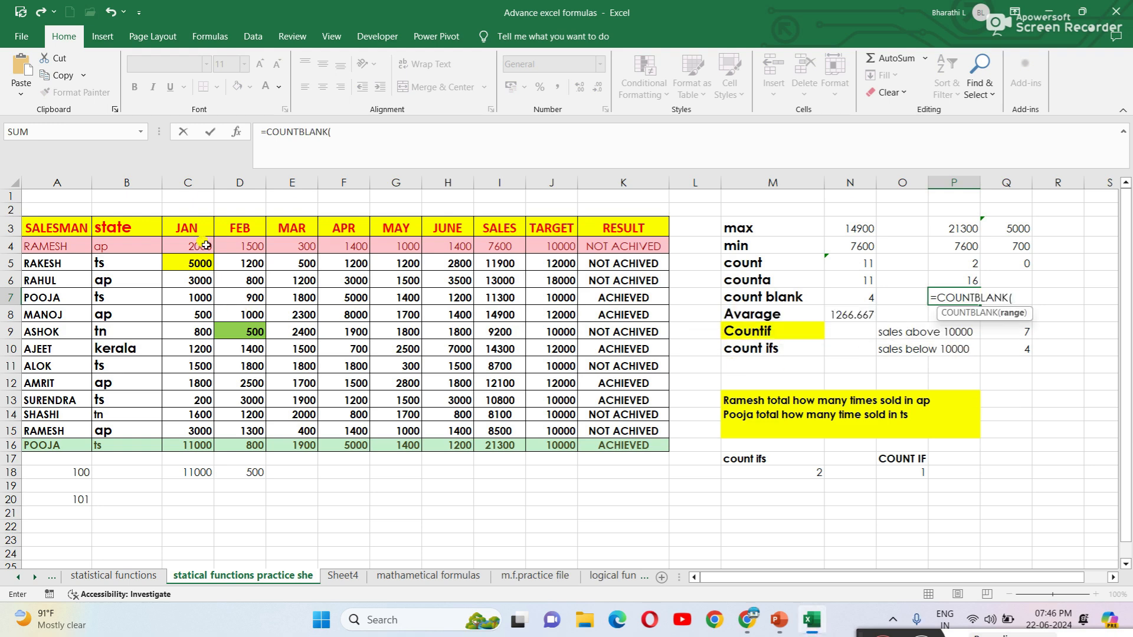
left_click_drag(46, 204, 63, 524)
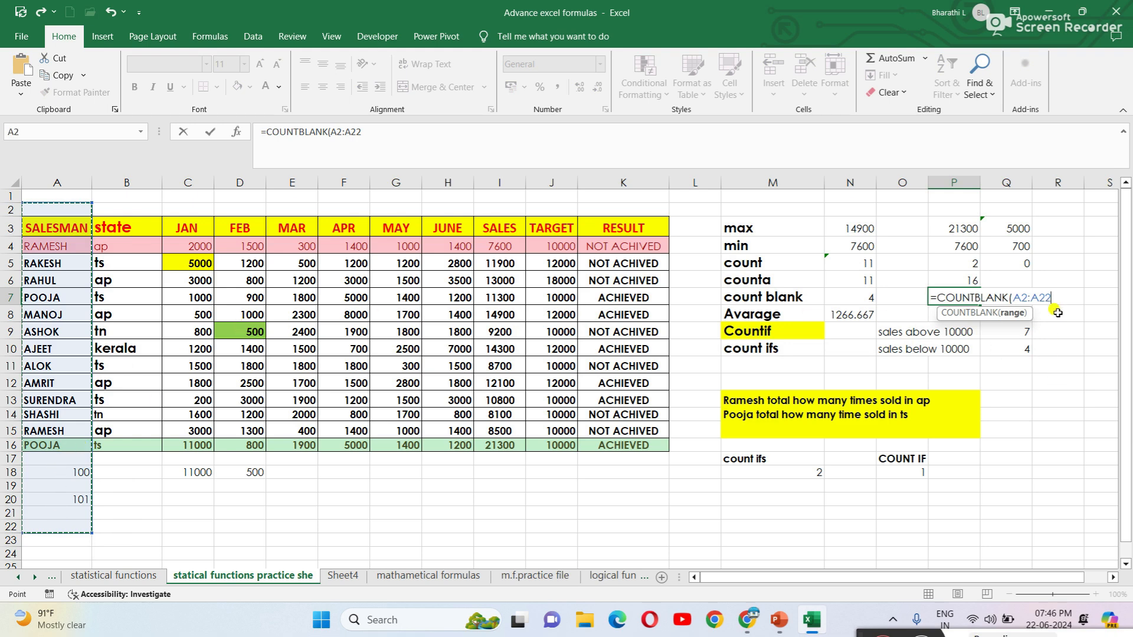
type(")")
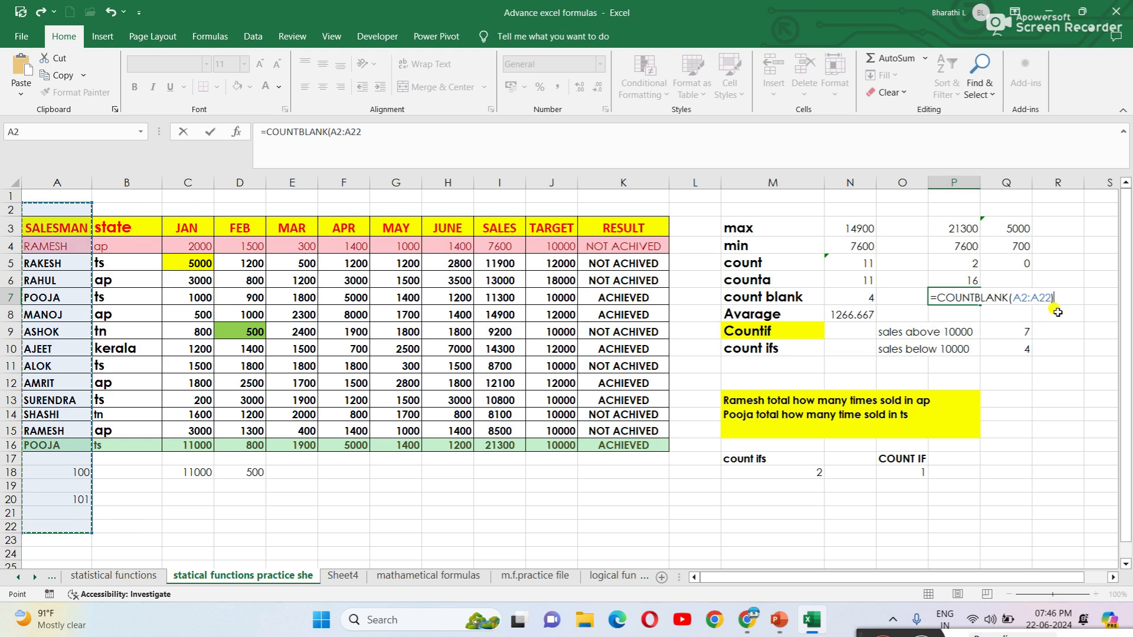
key("ctrl+Return")
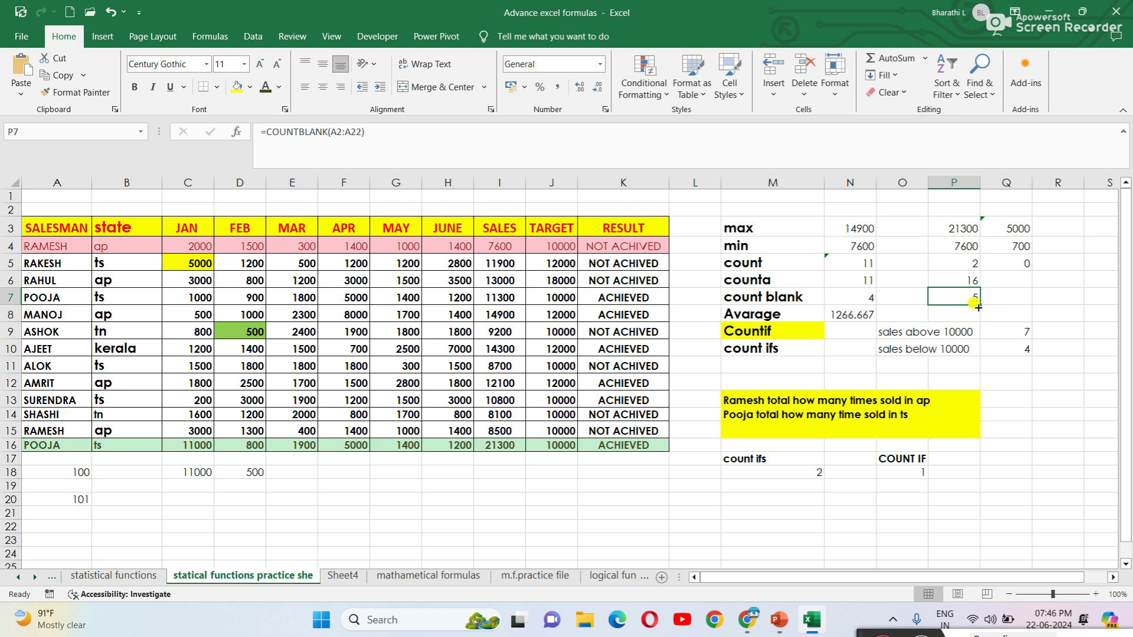
Step: Check the blank cells A2, A17, A19, A21 and A22 against the COUNTBLANK formula in cell P7
left_click(44, 206)
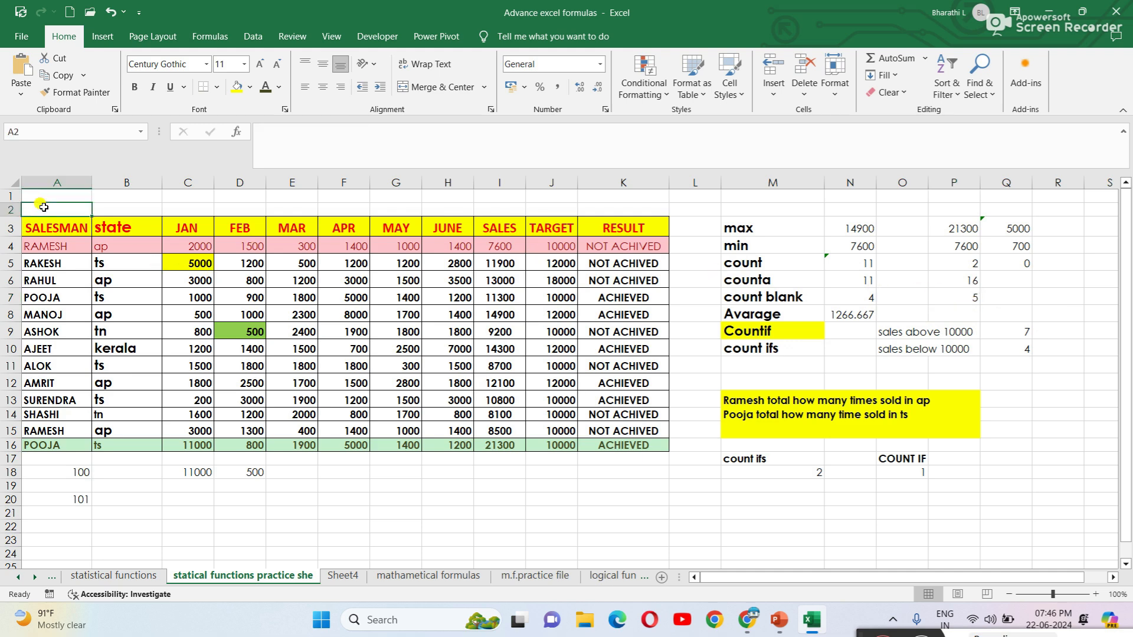
left_click(49, 461)
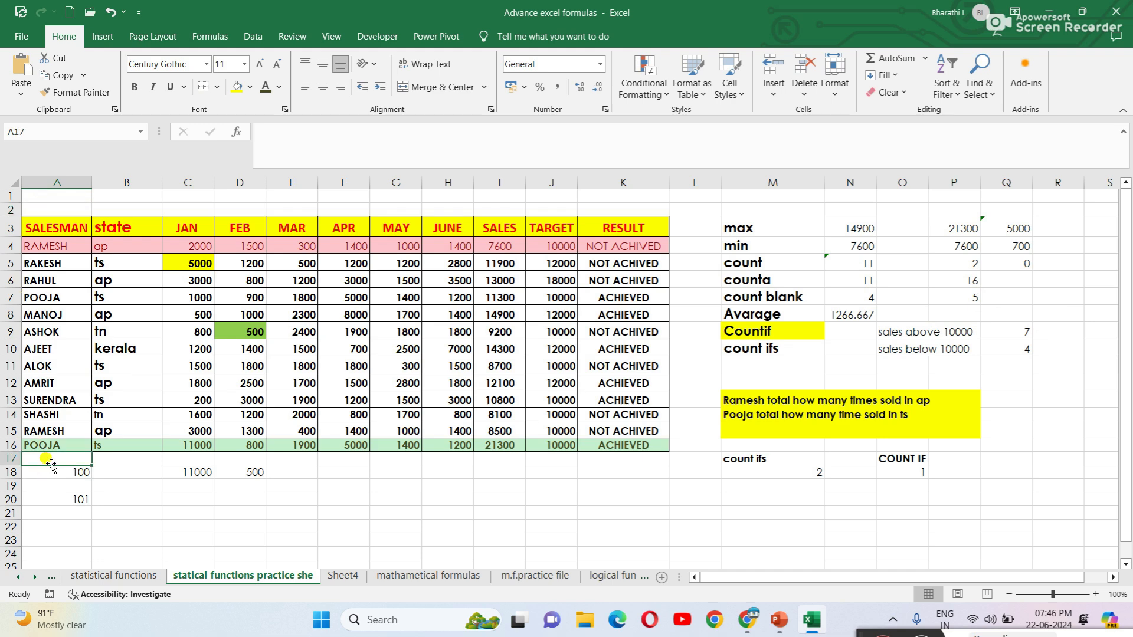
left_click(49, 486)
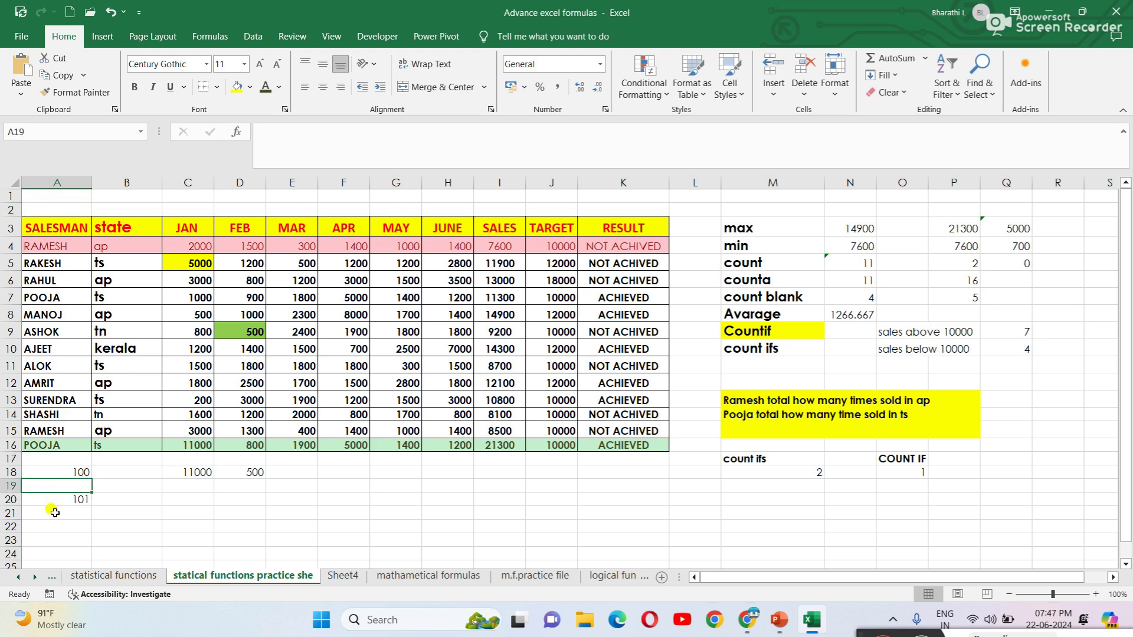
left_click(54, 515)
left_click(58, 525)
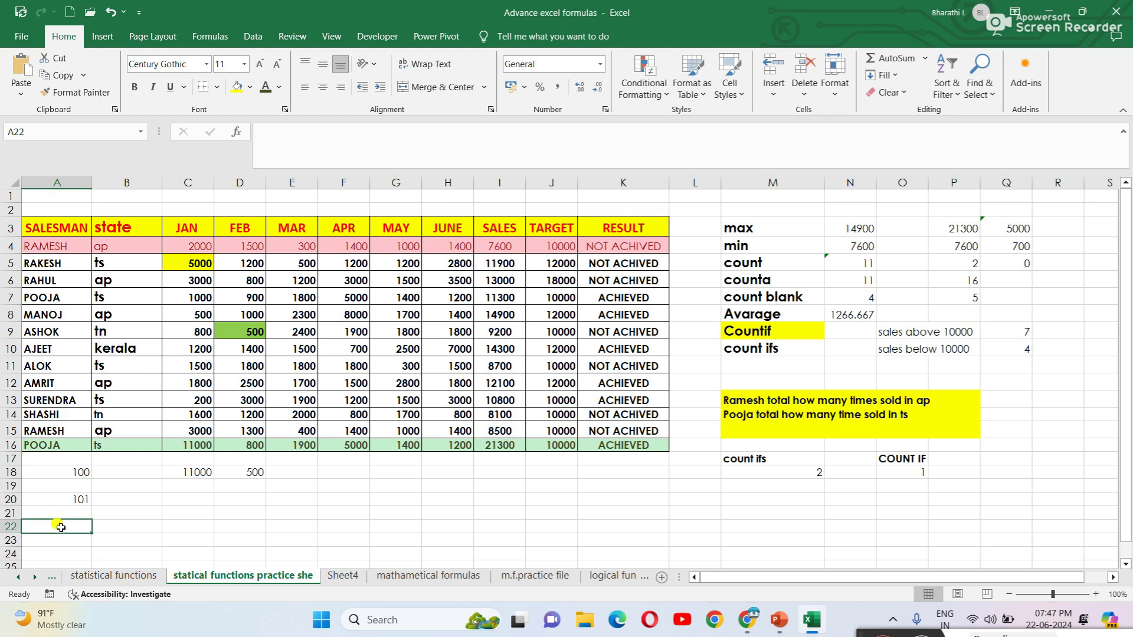
left_click(962, 295)
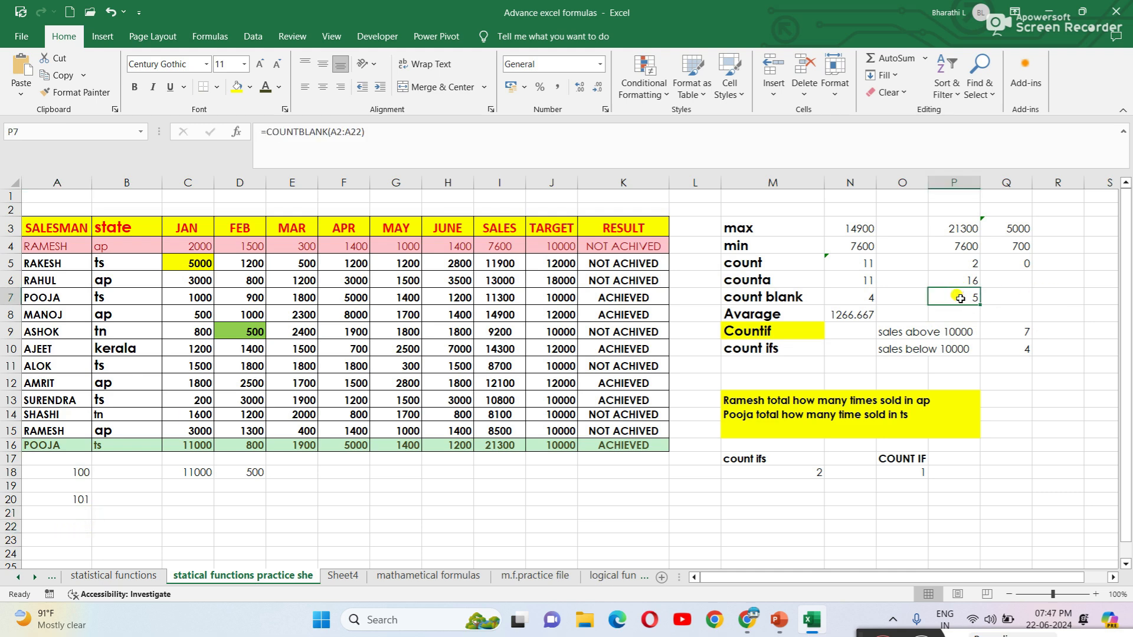
left_click(1021, 293)
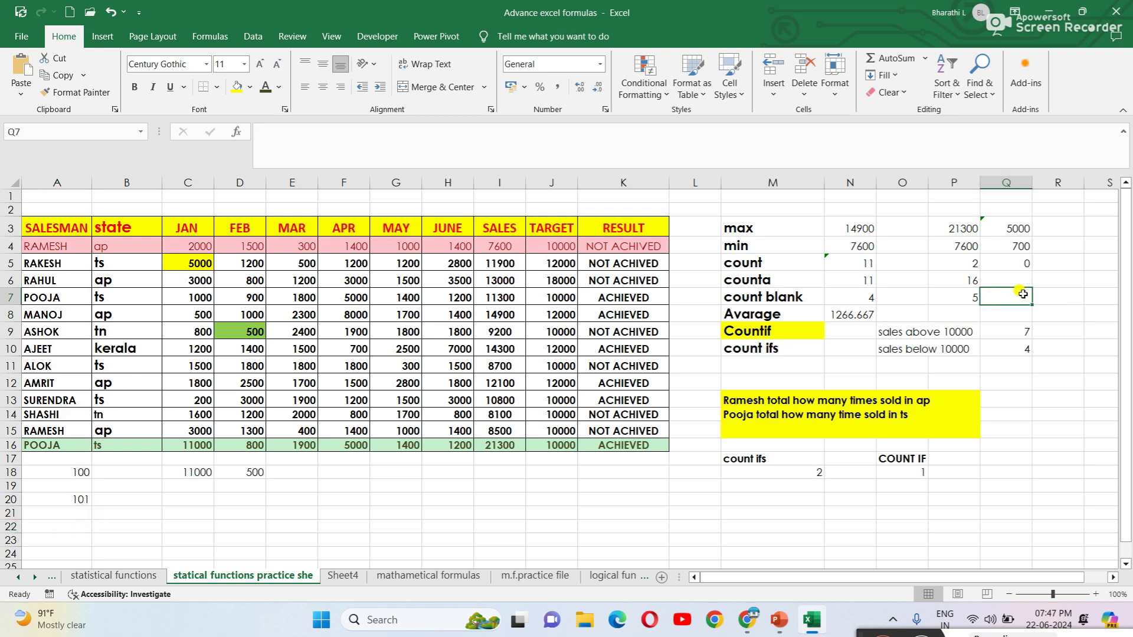
Step: Review the AVERAGE definition on the statistical functions sheet
left_click(768, 317)
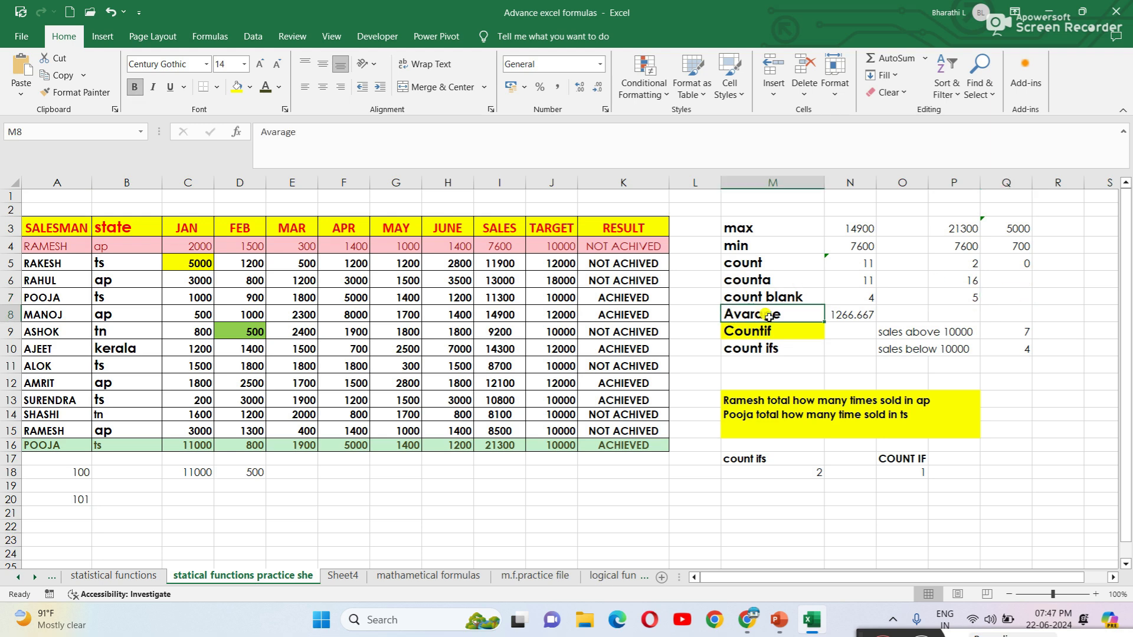
left_click(137, 576)
left_click(228, 362)
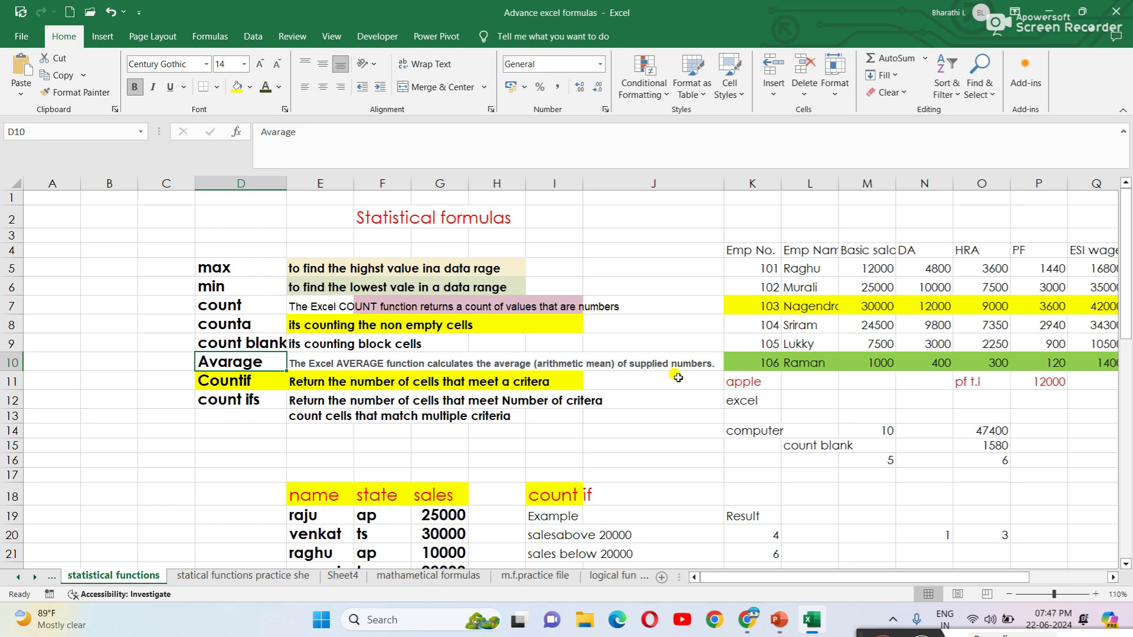
Step: Switch to the Assignment 3 sheet of the Excel Practical Assignments workbook and enter =AVERAGE(B5:D5) in cell F5 for HINDI
left_click(220, 575)
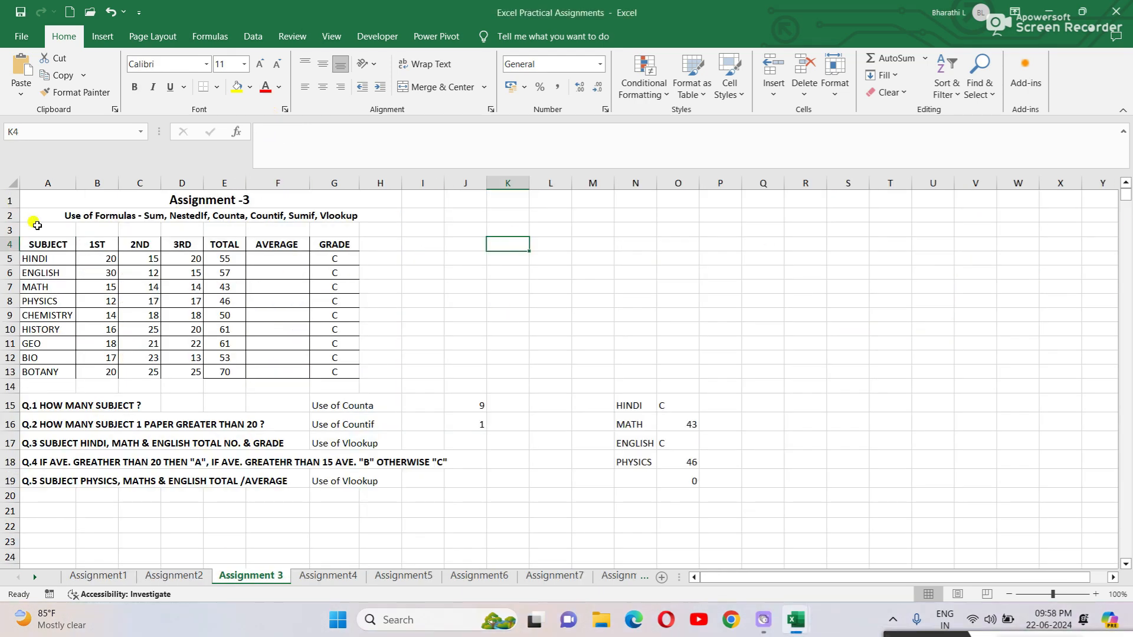
left_click_drag(35, 243, 368, 373)
left_click(507, 329)
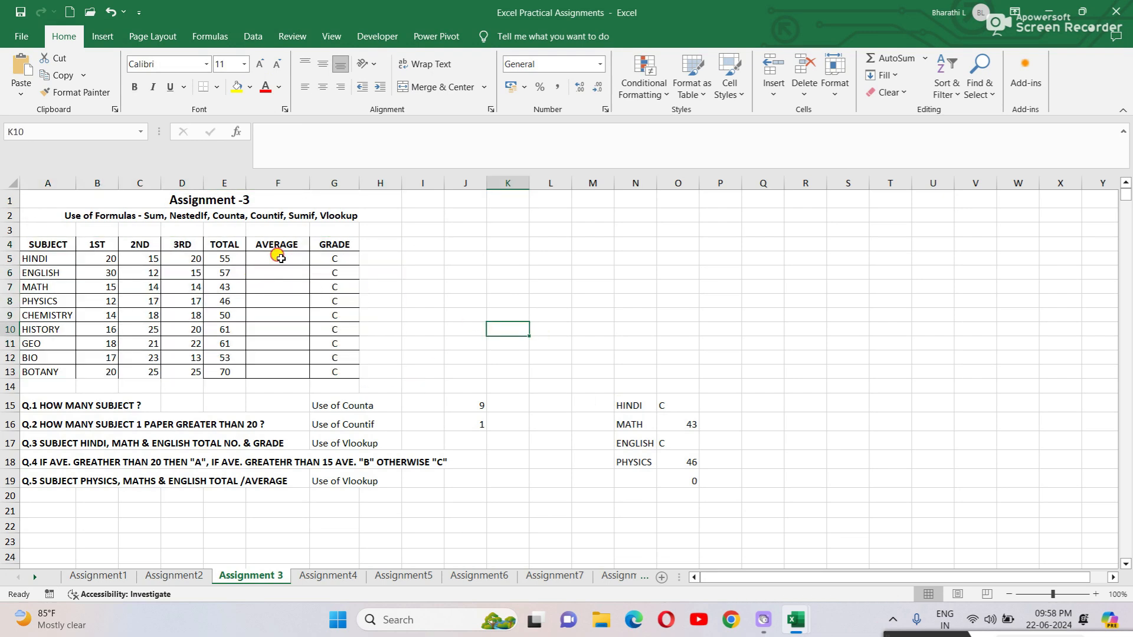
left_click(280, 259)
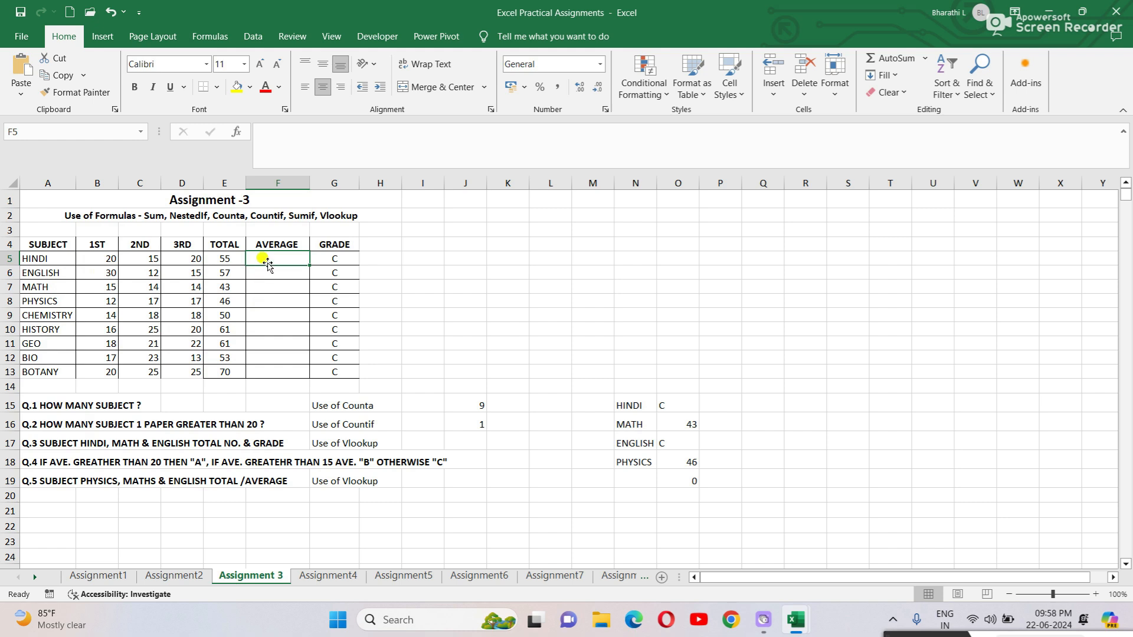
type("=AV")
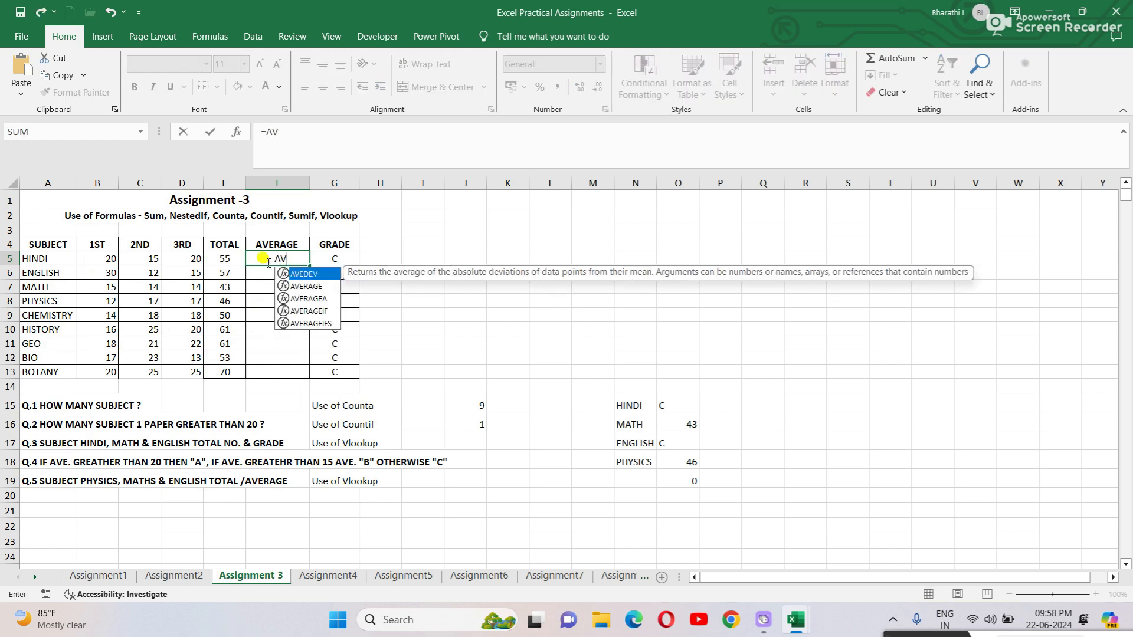
double_click(316, 287)
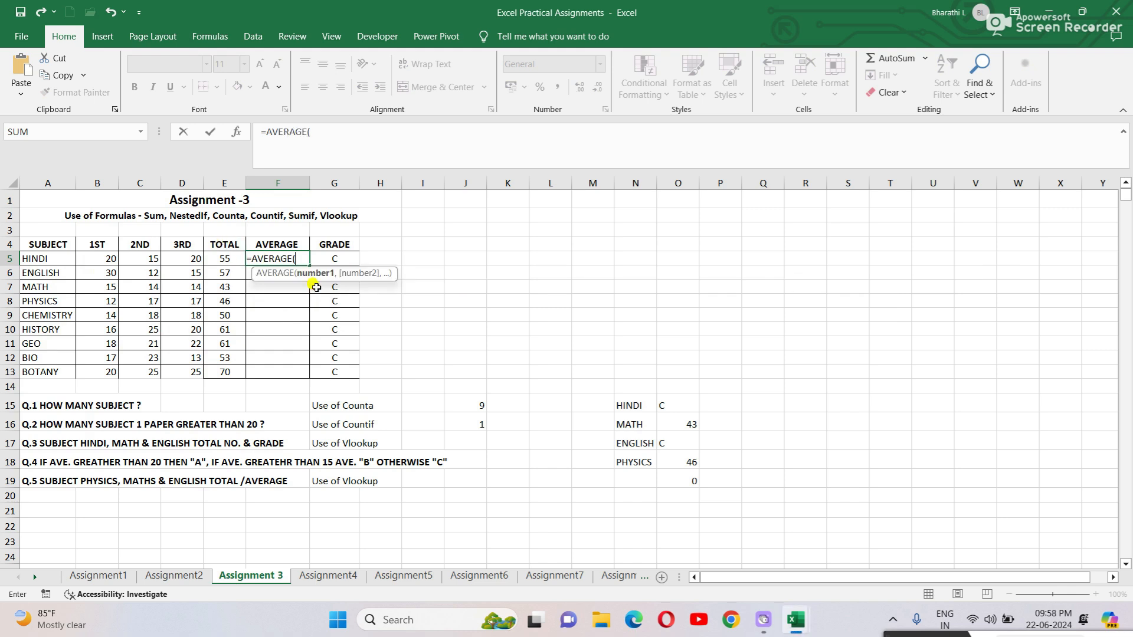
left_click(86, 257)
left_click_drag(116, 256, 182, 254)
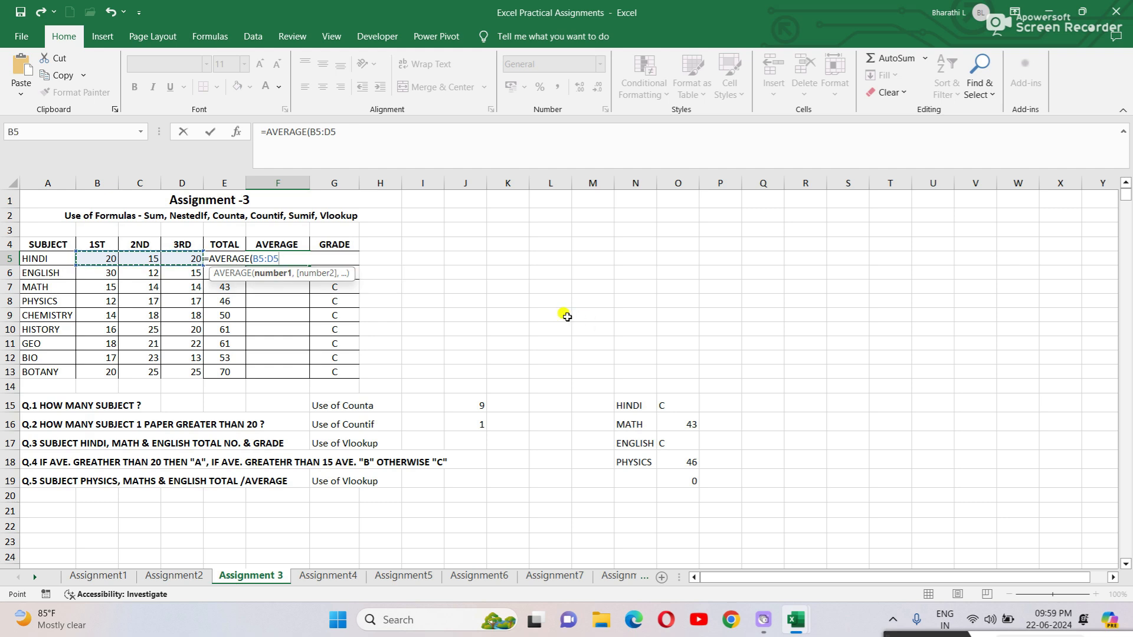
key("Return")
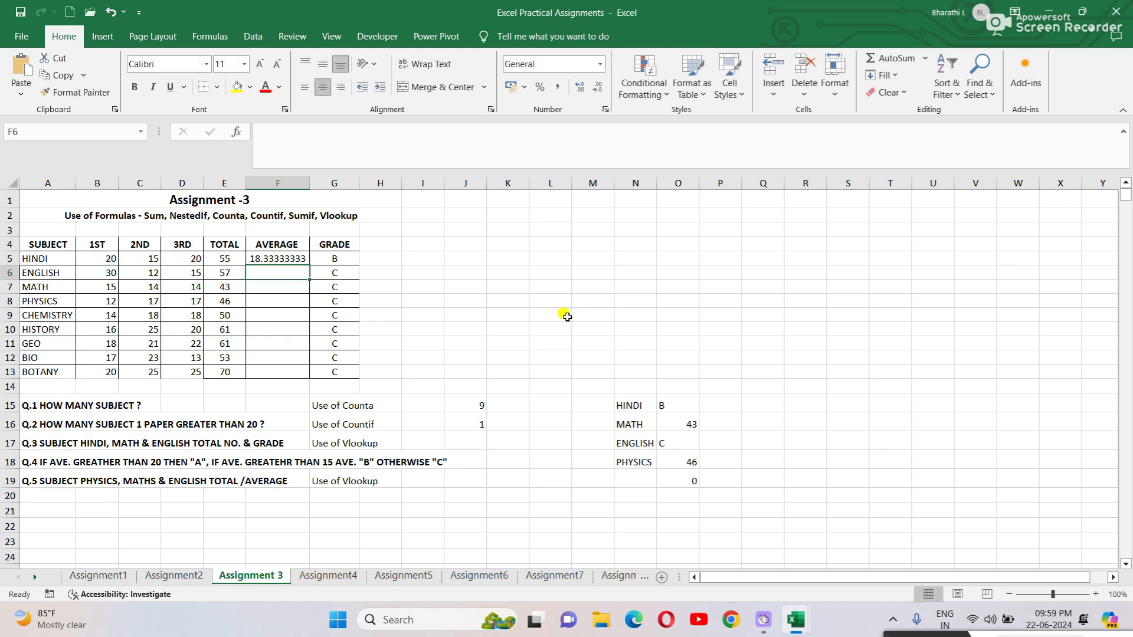
left_click(294, 260)
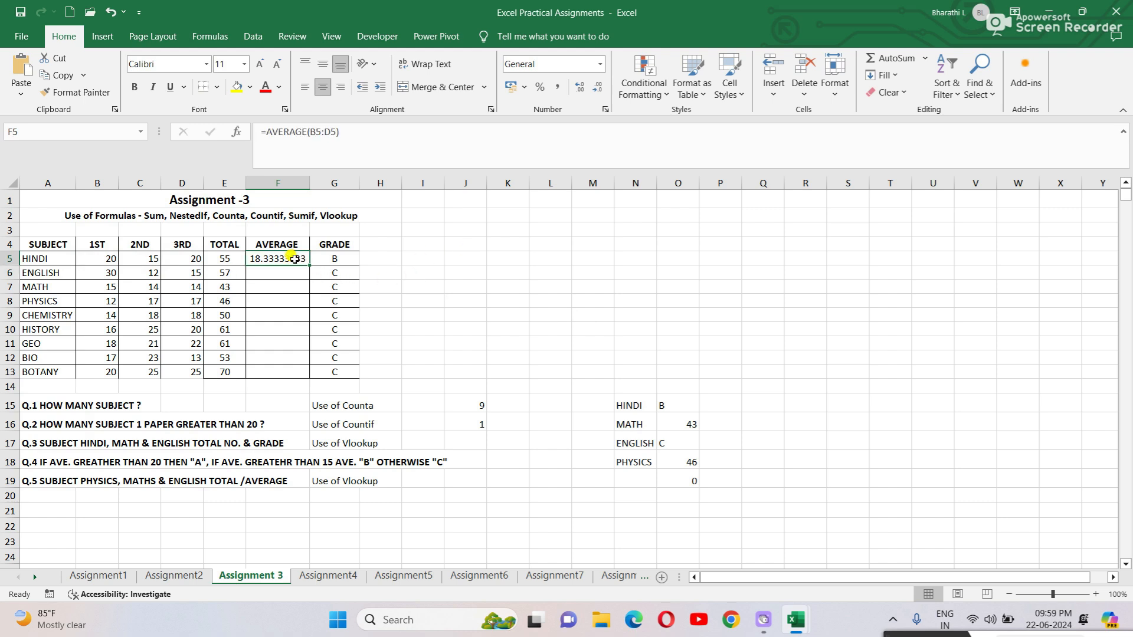
Step: Enter =AVERAGE(B6:D6) in cell F6 to average the three ENGLISH marks
left_click(289, 274)
type("=AV")
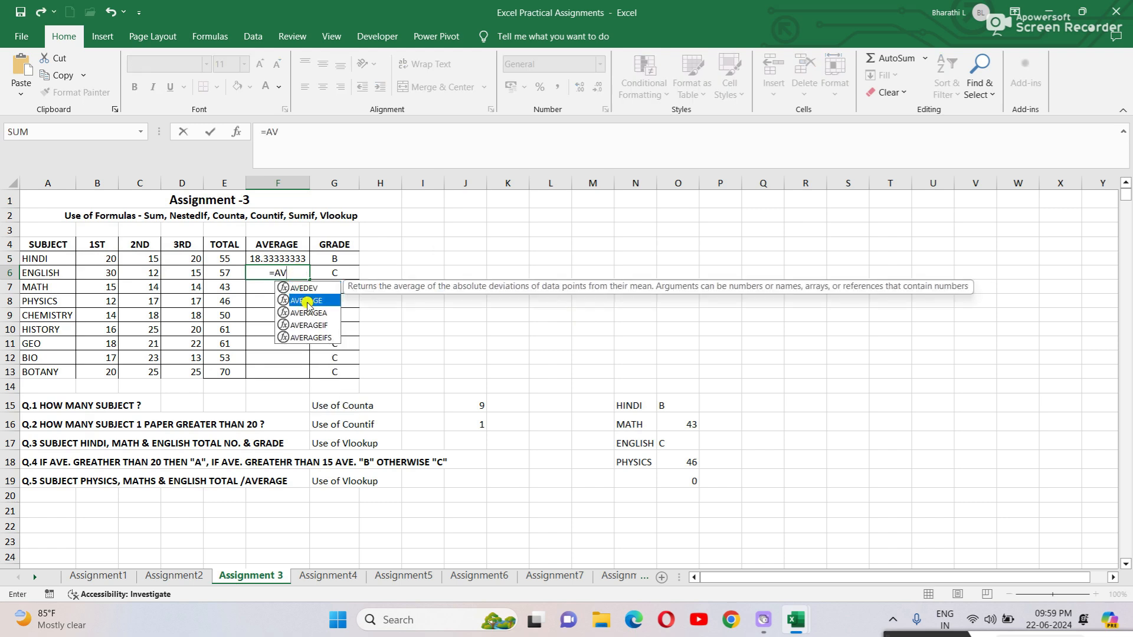
double_click(306, 301)
left_click_drag(83, 275, 185, 277)
type("(")
key("Return")
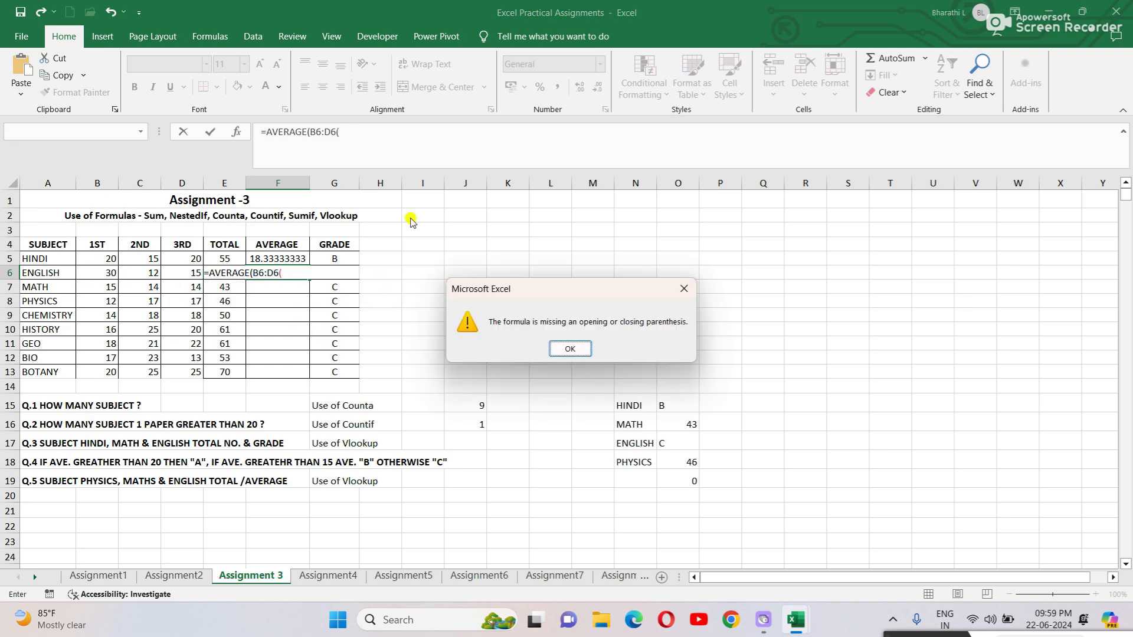
left_click(570, 349)
left_click(307, 271)
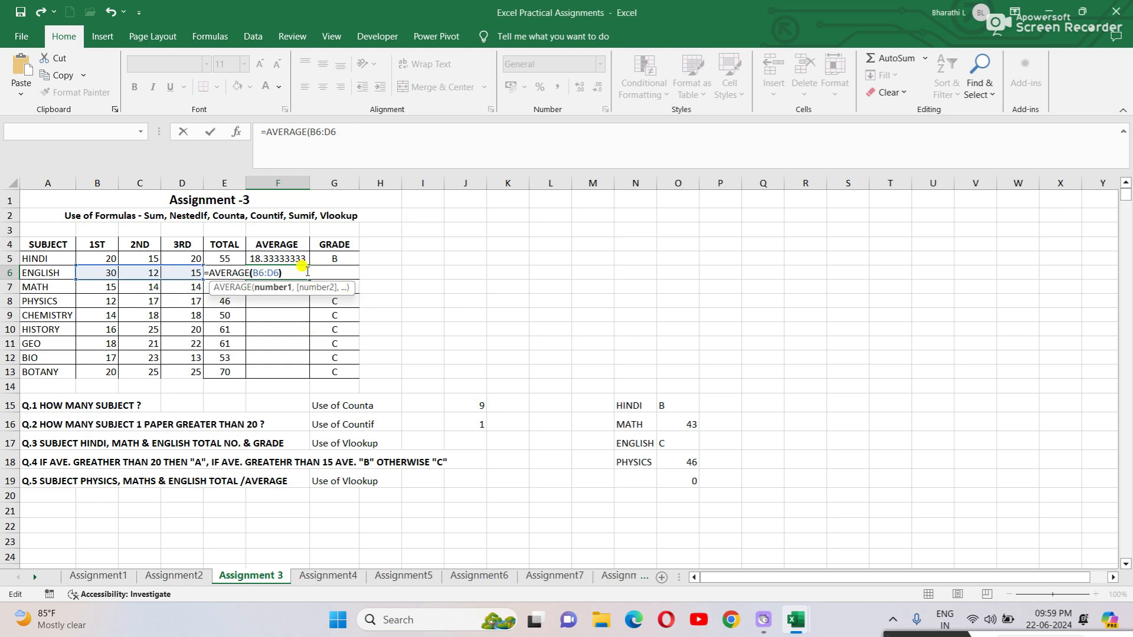
key("Return")
Step: Fill the average formula from F6 down to F13 and check the copied formulas for BOTANY and MATH
left_click(303, 271)
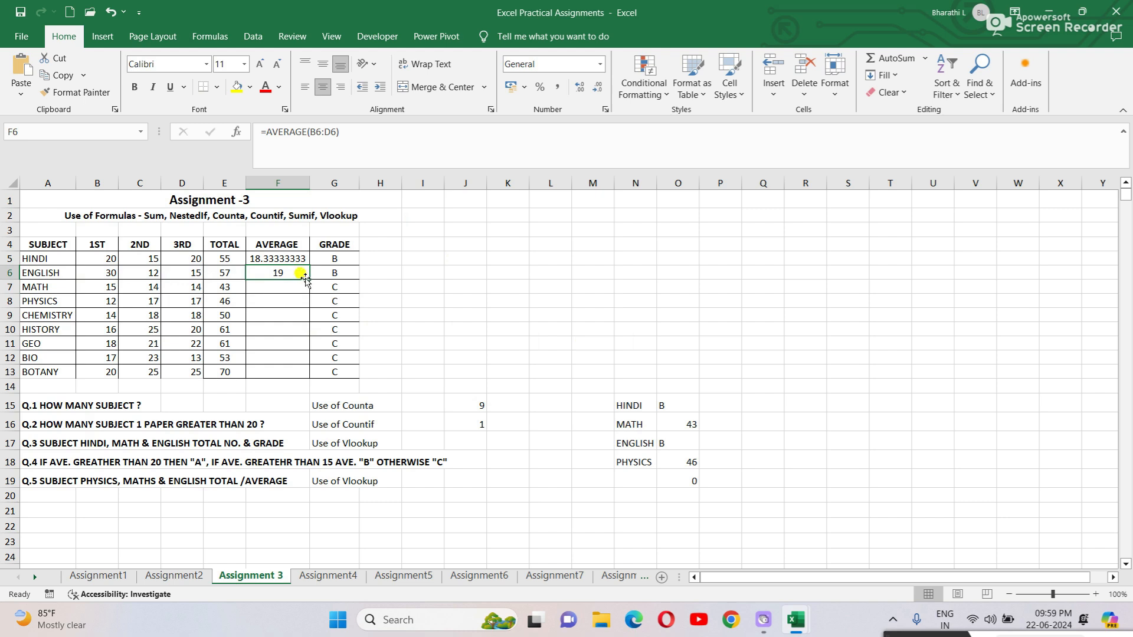
left_click_drag(308, 279, 303, 379)
left_click(449, 329)
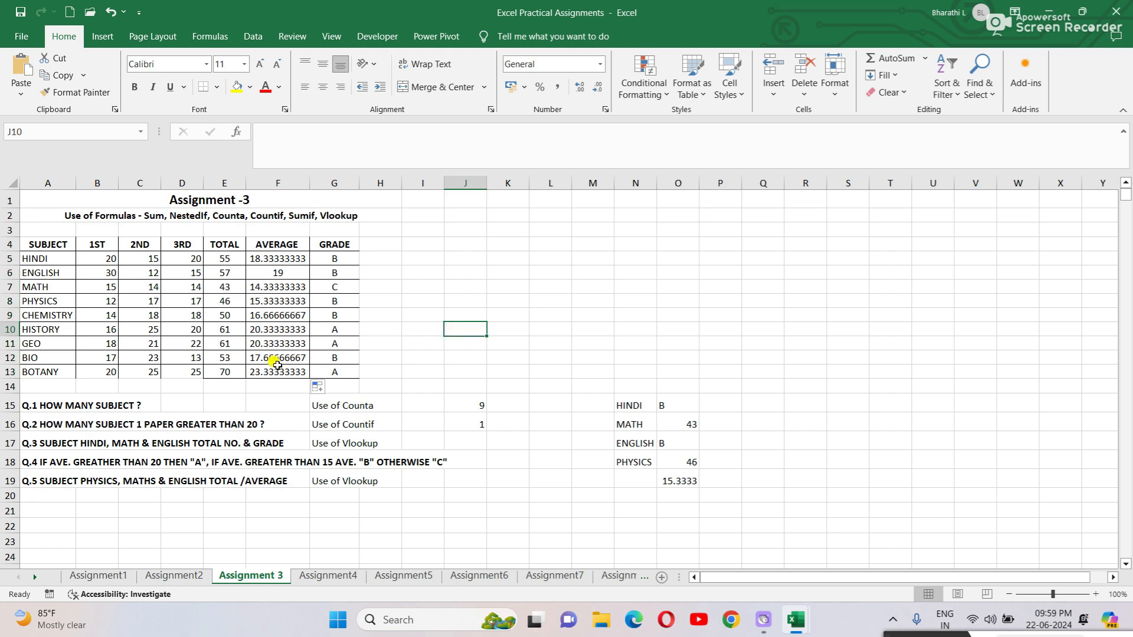
left_click(278, 369)
left_click(278, 283)
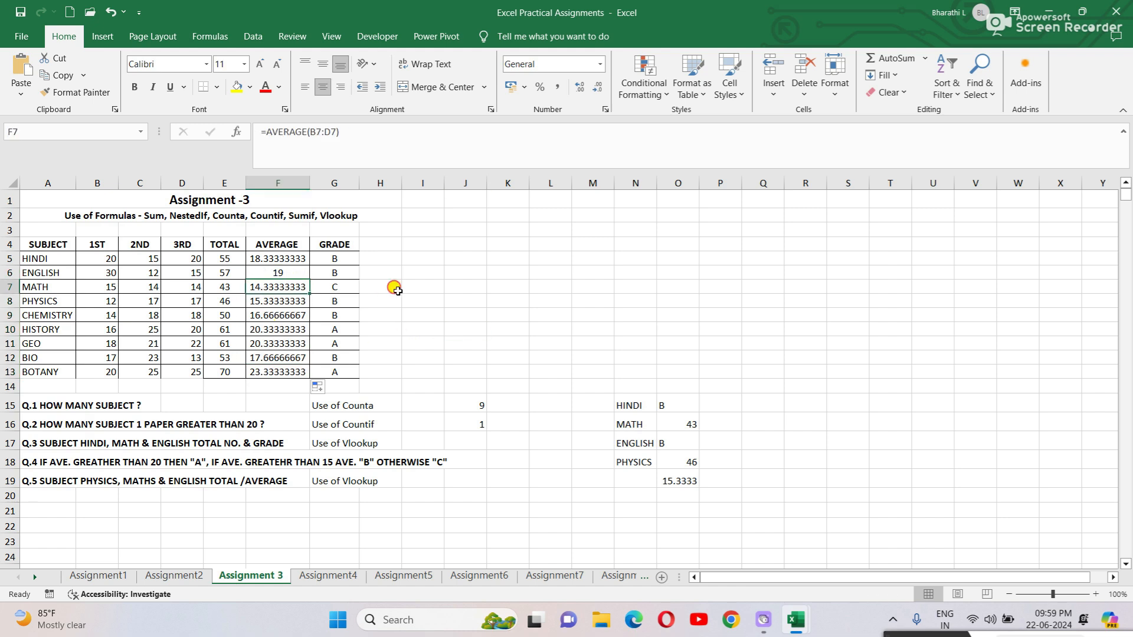
left_click(392, 286)
left_click(282, 289)
Step: Enter =COUNTA(A5:A13) in cell K5 to count the subjects in the SUBJECT column
left_click(490, 258)
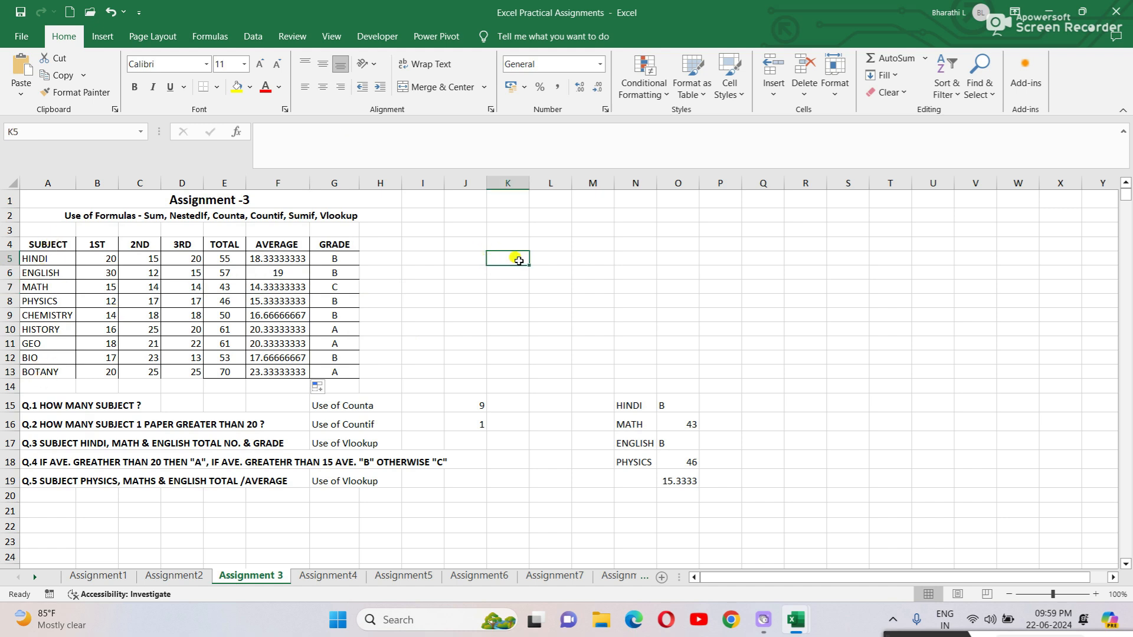
left_click(552, 259)
left_click(523, 259)
type("=")
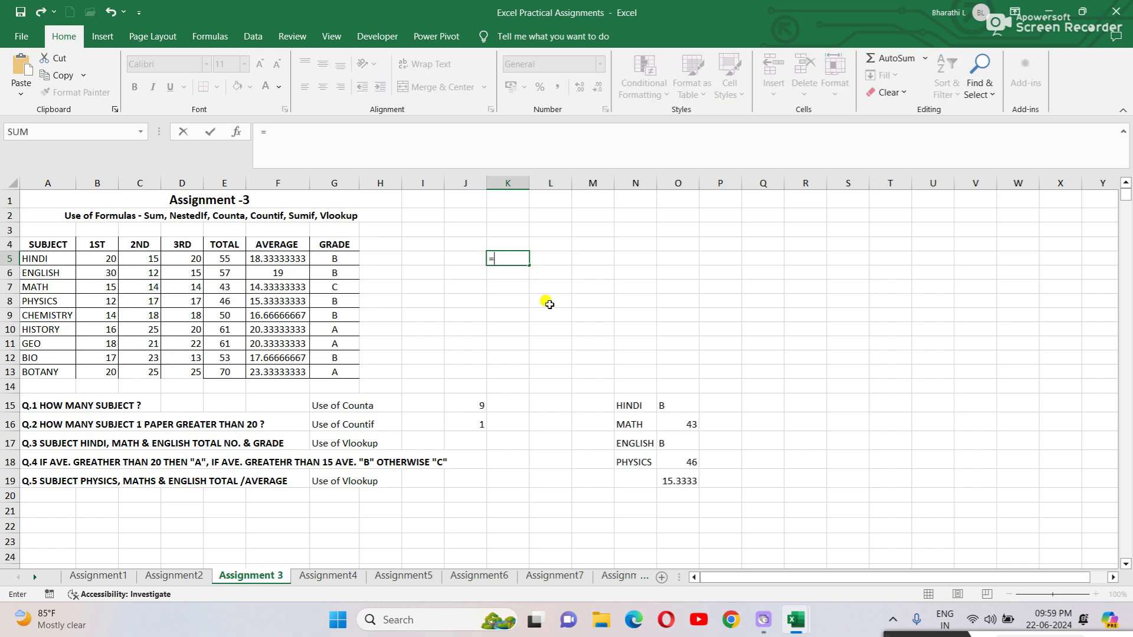
type("COUNTA")
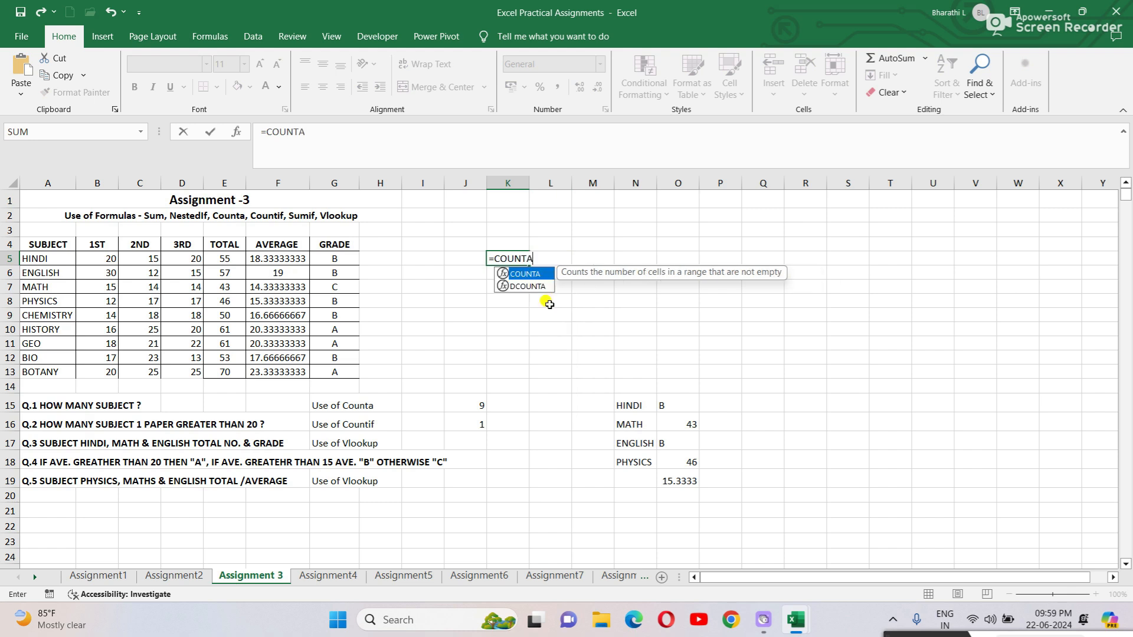
double_click(531, 273)
left_click_drag(45, 259, 62, 374)
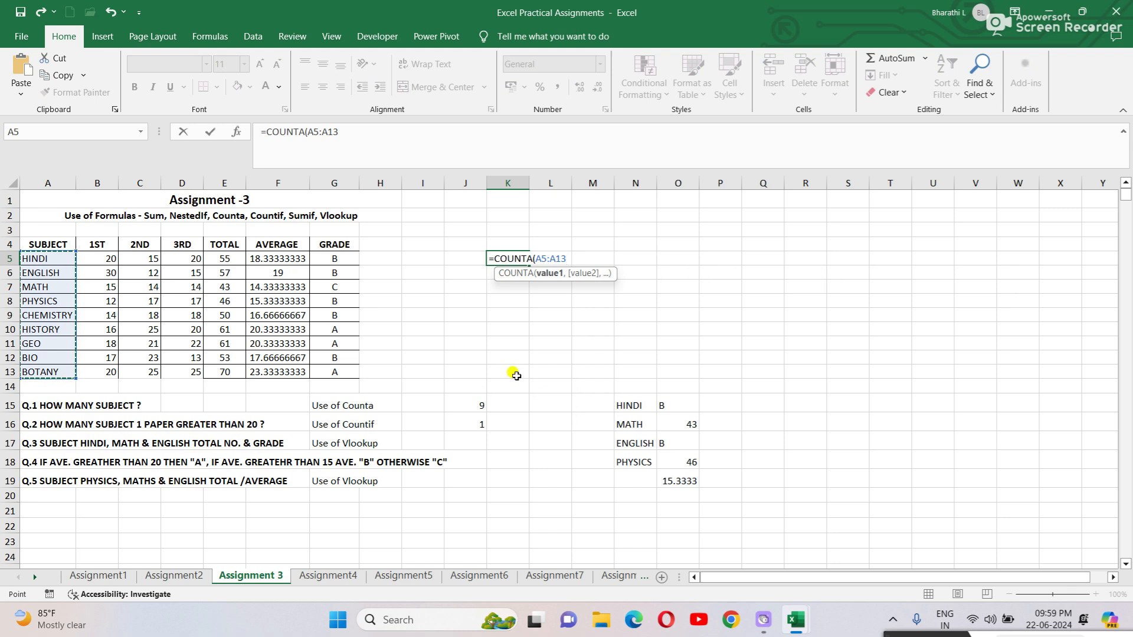
key("Return")
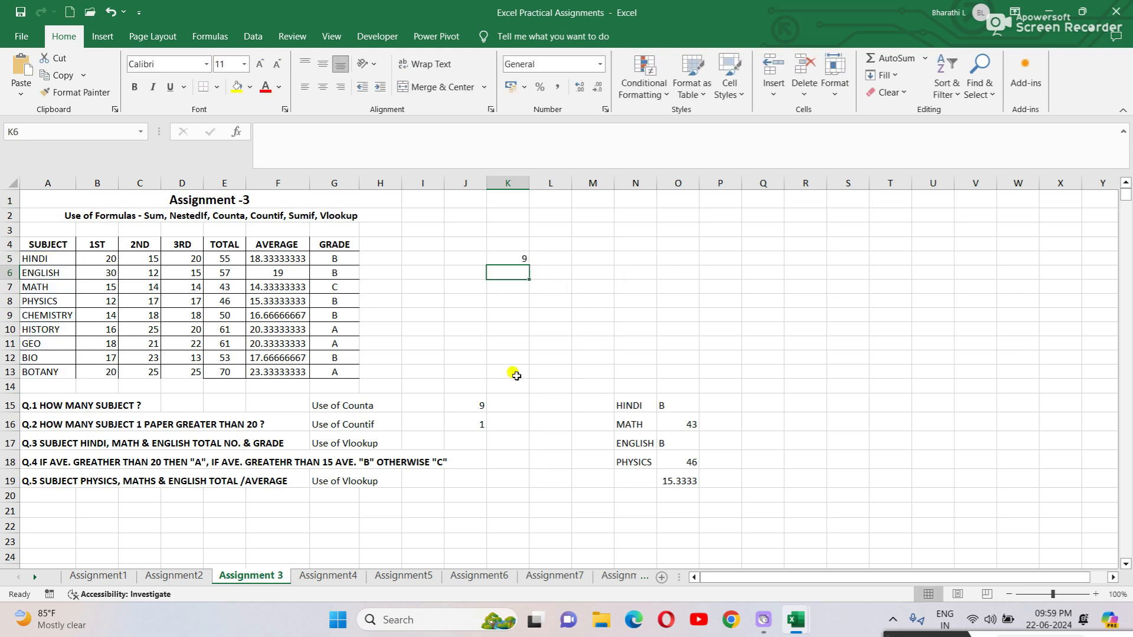
left_click(525, 258)
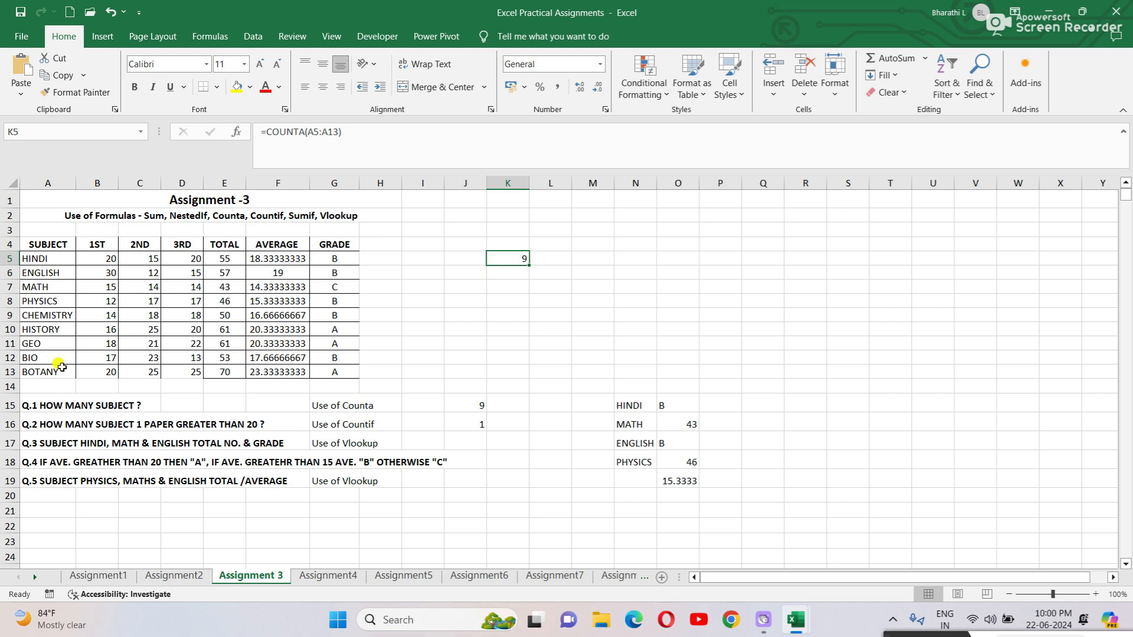
Step: Compare question Q.1 about the number of subjects and its Counta hint with the formula in cell K5
left_click(88, 405)
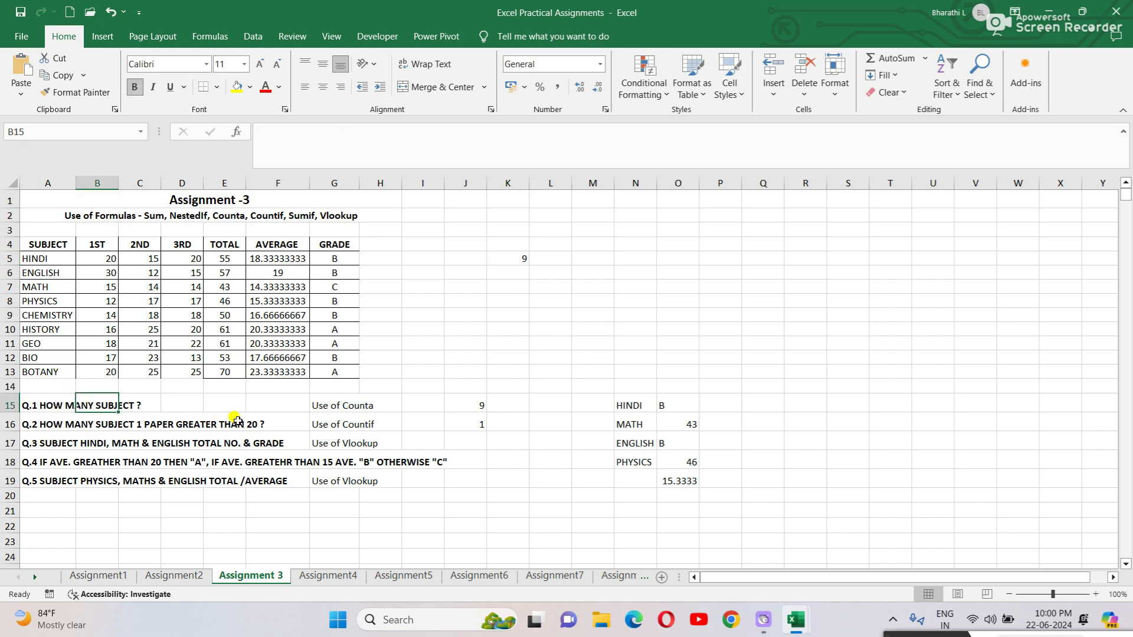
left_click(325, 404)
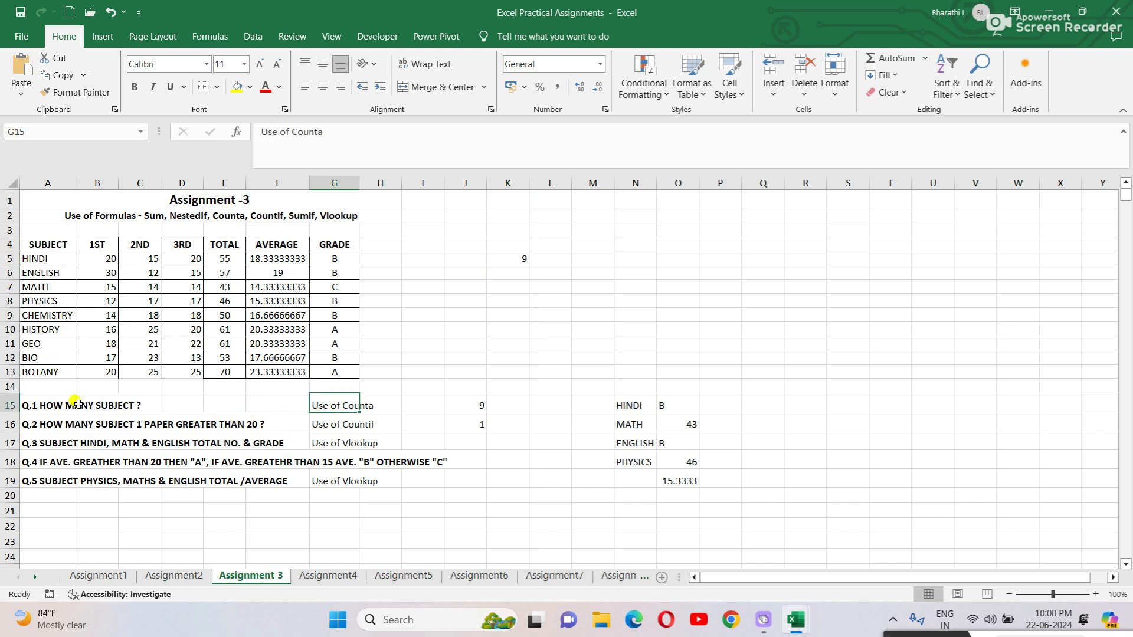
left_click(77, 404)
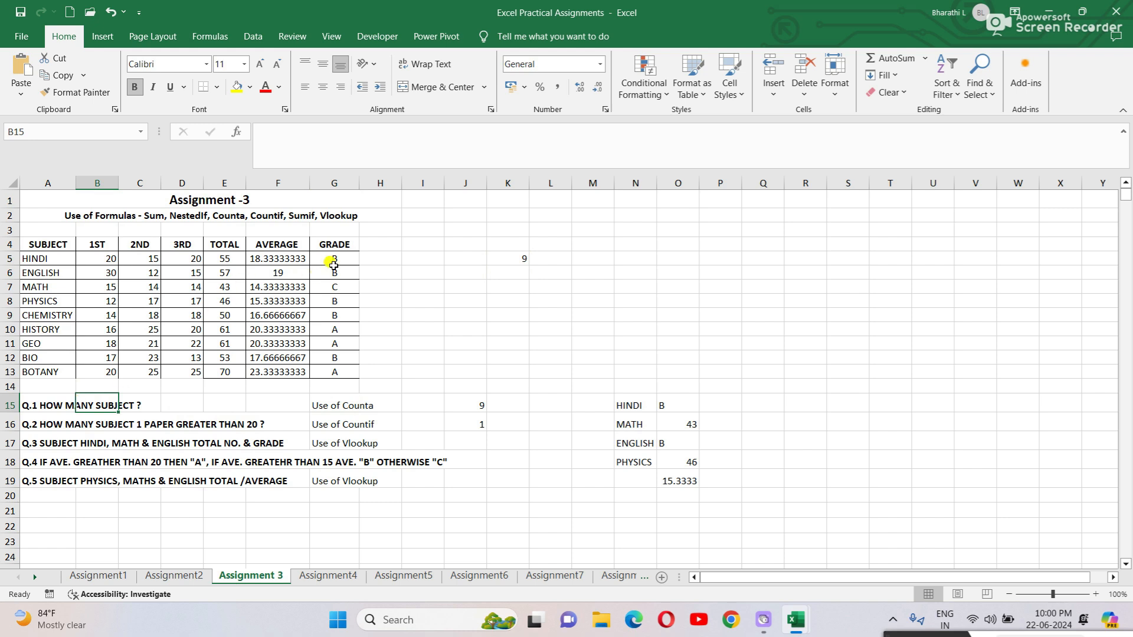
left_click(330, 259)
left_click(517, 263)
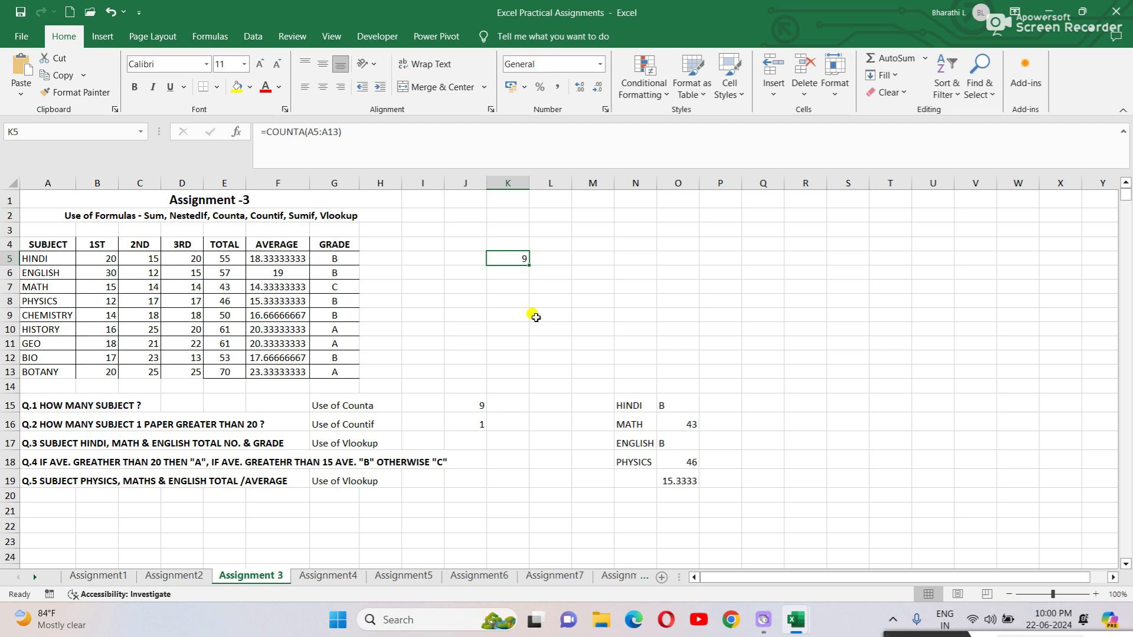
left_click(536, 317)
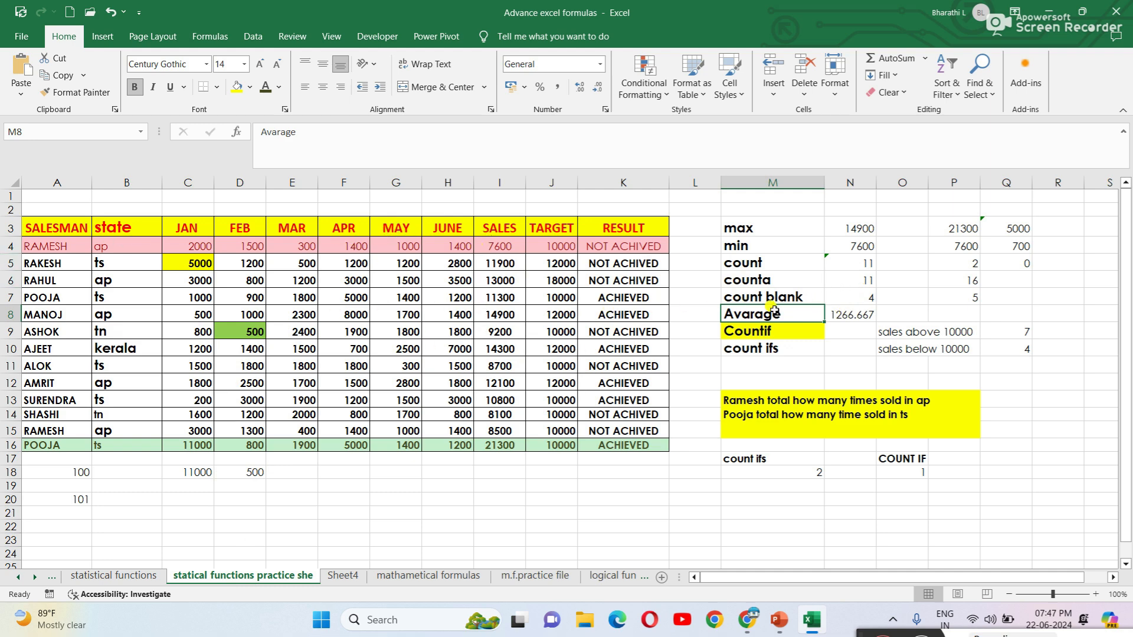
Step: On the statical functions practice sheet of Advance excel formulas, enter =AVERAGE(C4:H4) in cell O8 for the first salesman's January to June sales
left_click(856, 310)
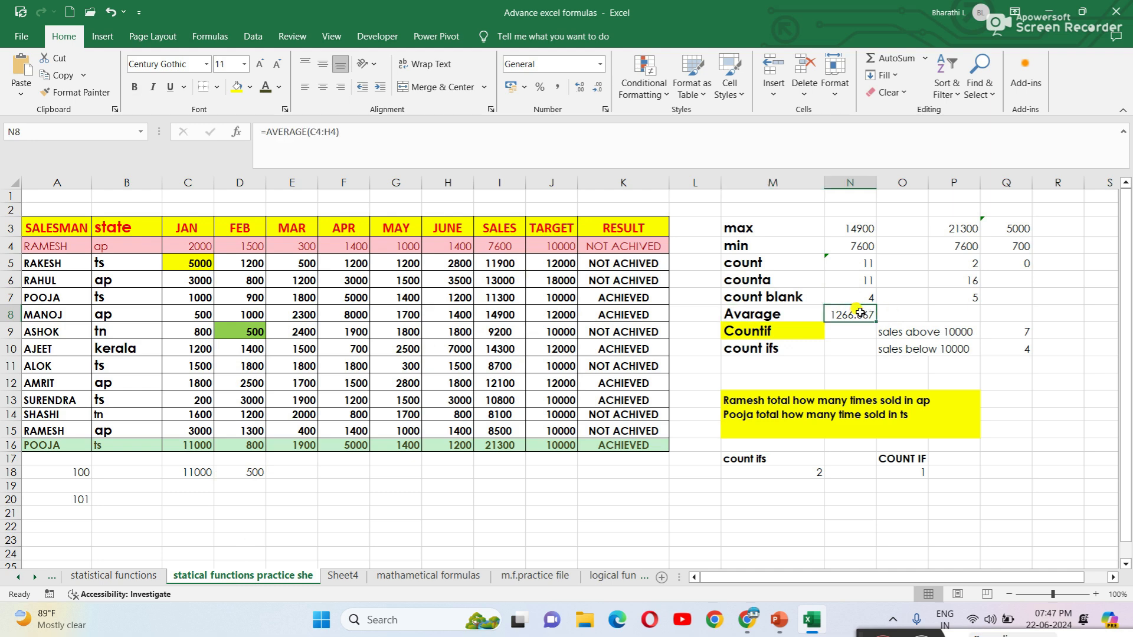
left_click(918, 315)
type("=")
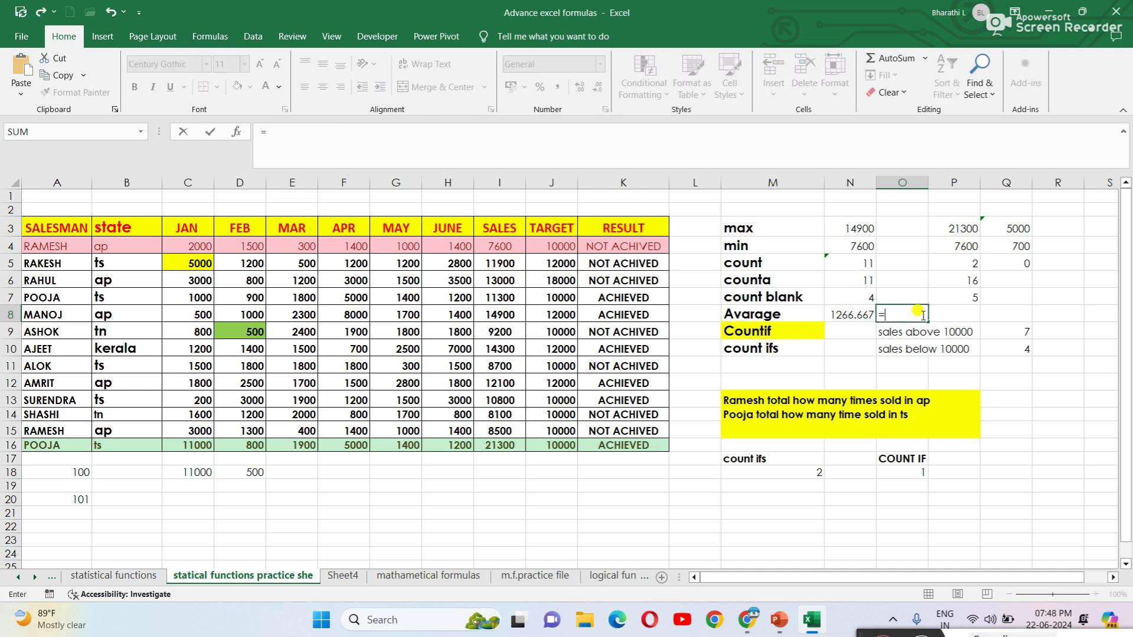
type("AV")
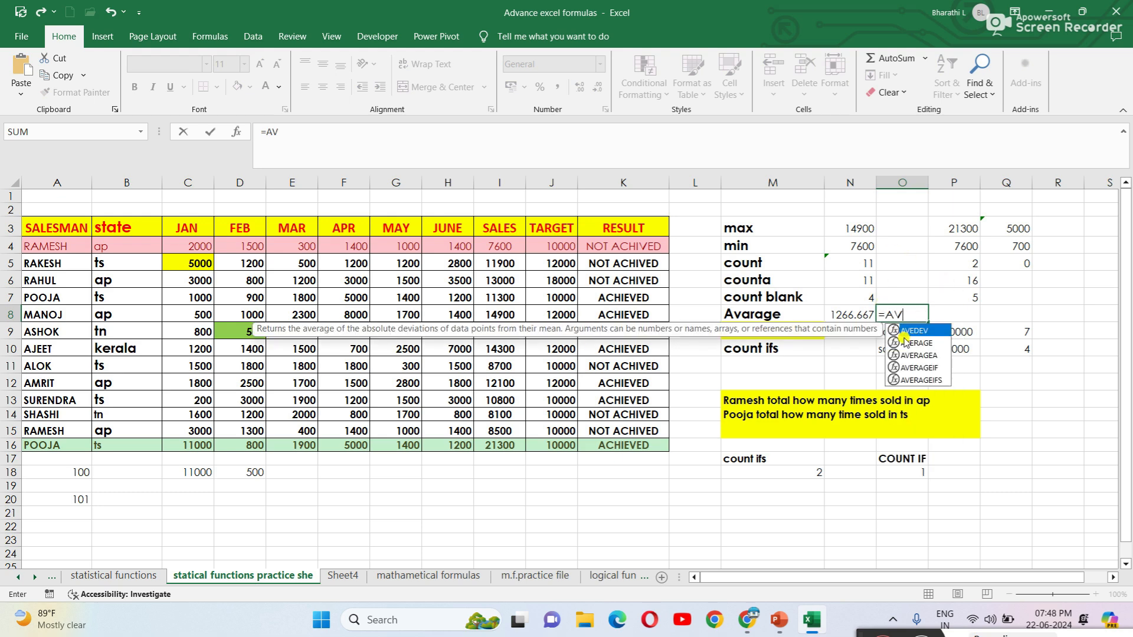
double_click(905, 342)
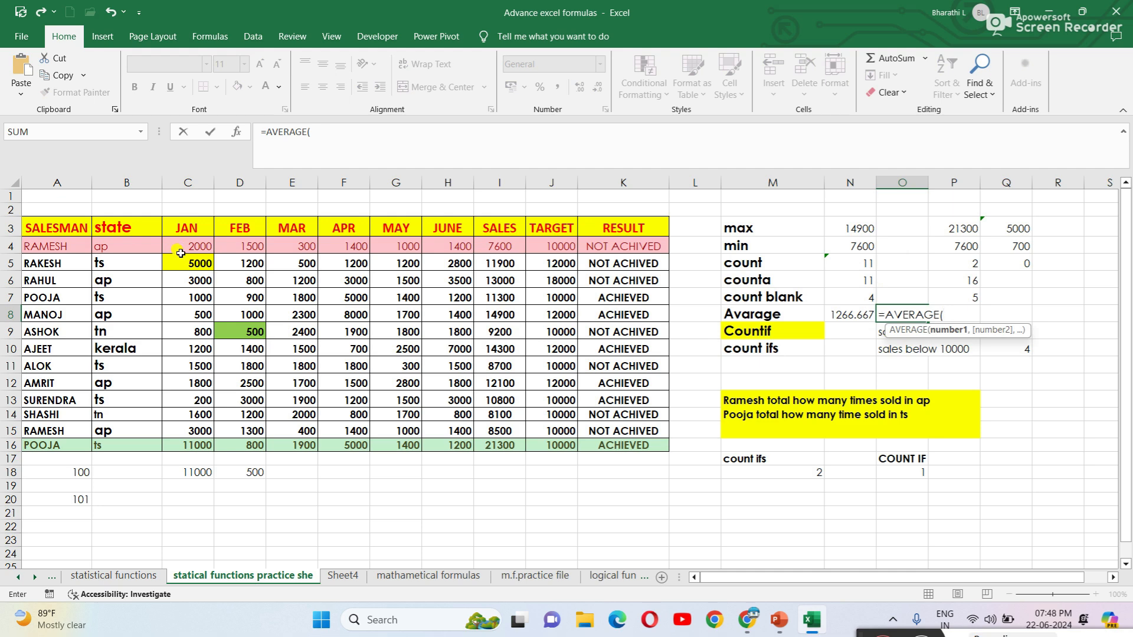
left_click_drag(180, 251, 455, 246)
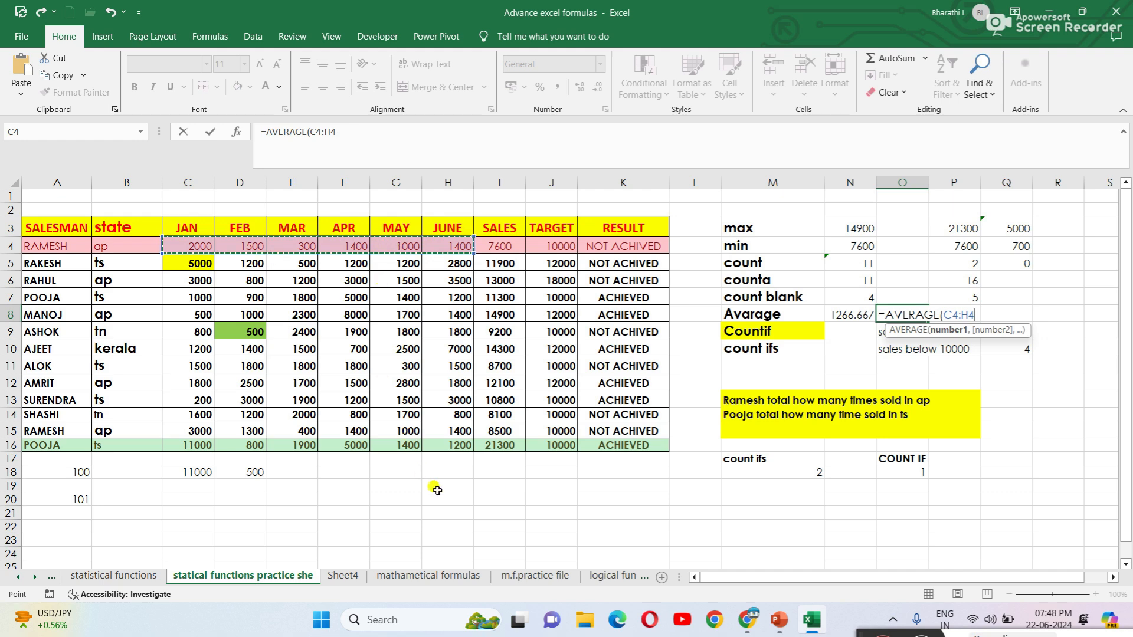
type(")")
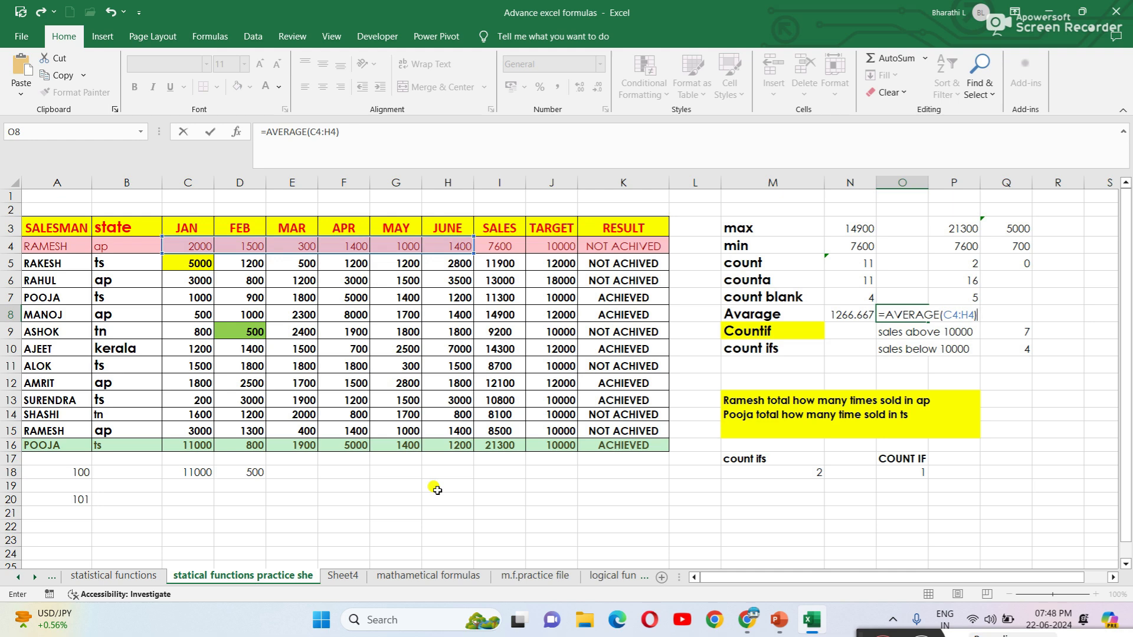
key("Return")
left_click(904, 311)
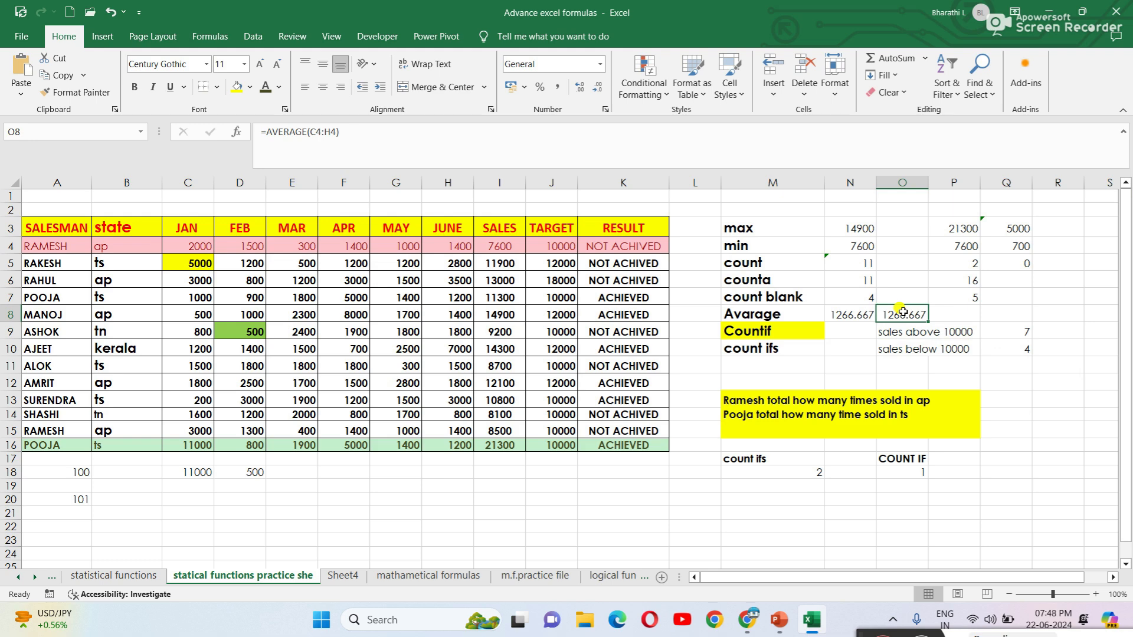
Step: Examine the Countif row on the practice sheet and read the COUNTIF definition on the statistical functions sheet
left_click(740, 513)
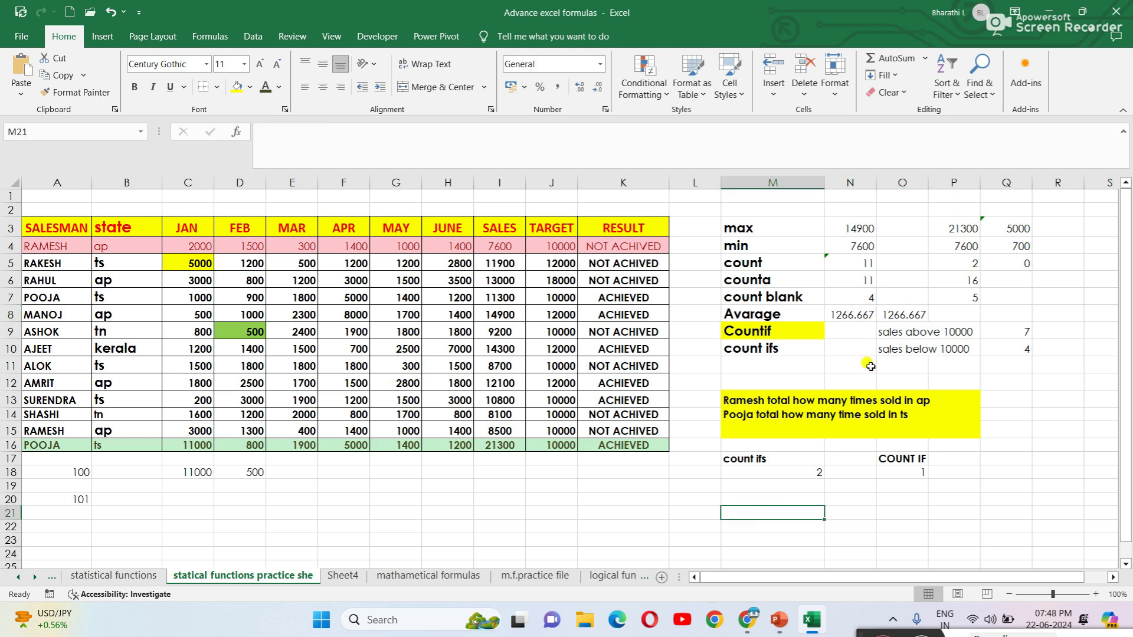
left_click(753, 333)
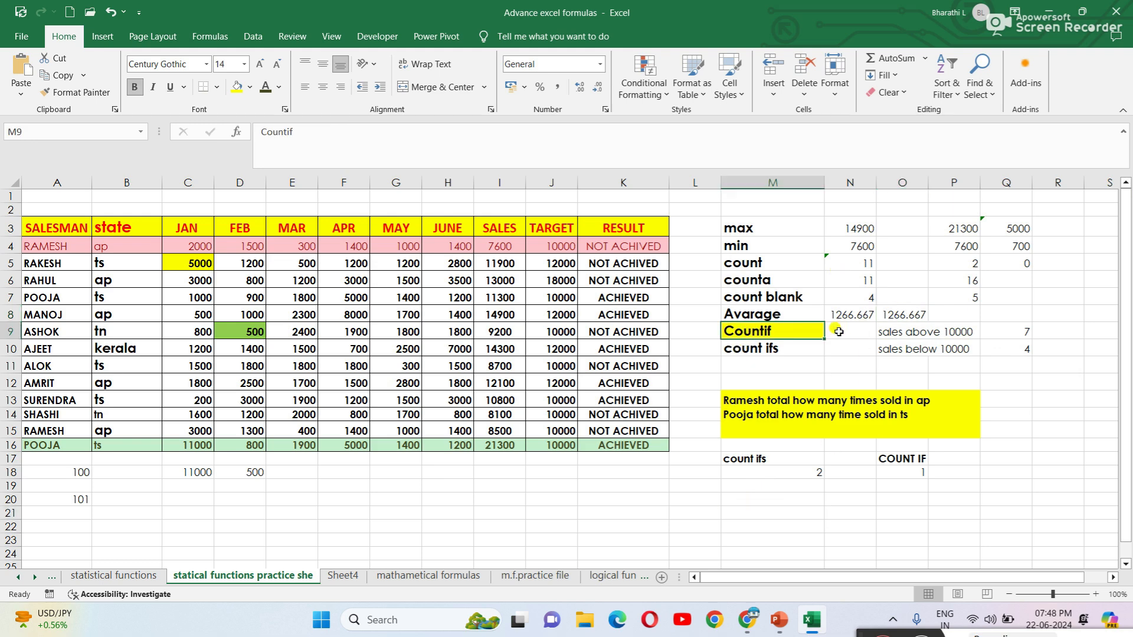
left_click(907, 334)
key("ctrl+Page_Up")
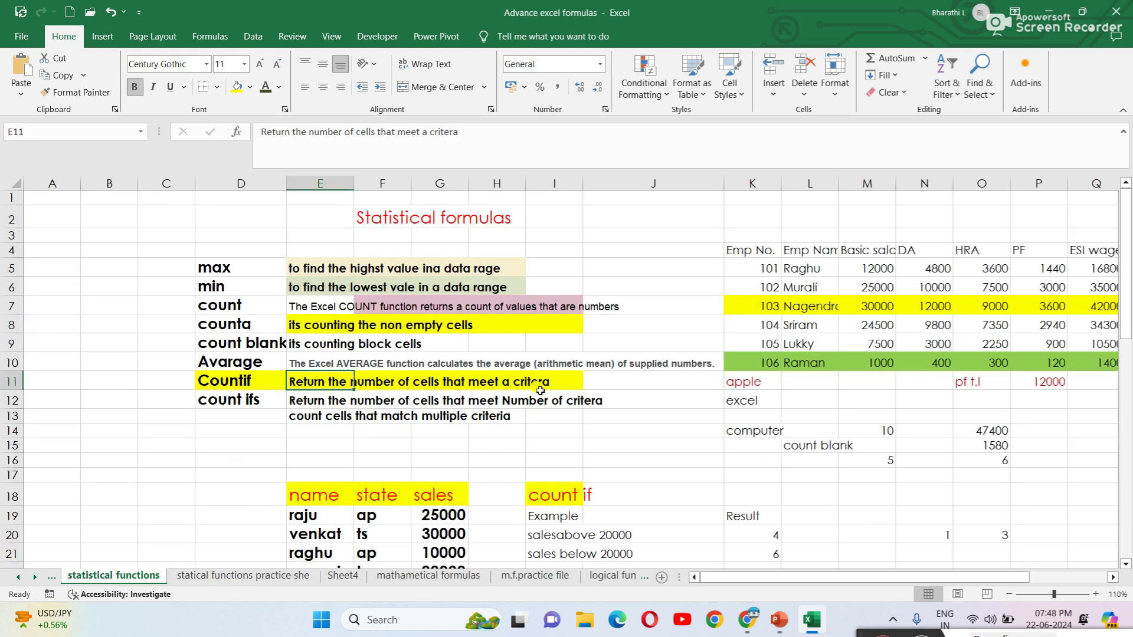
Step: Reread the COUNTIF definition on the statistical functions sheet and relate it to the Countif row of the practice sheet
left_click(254, 580)
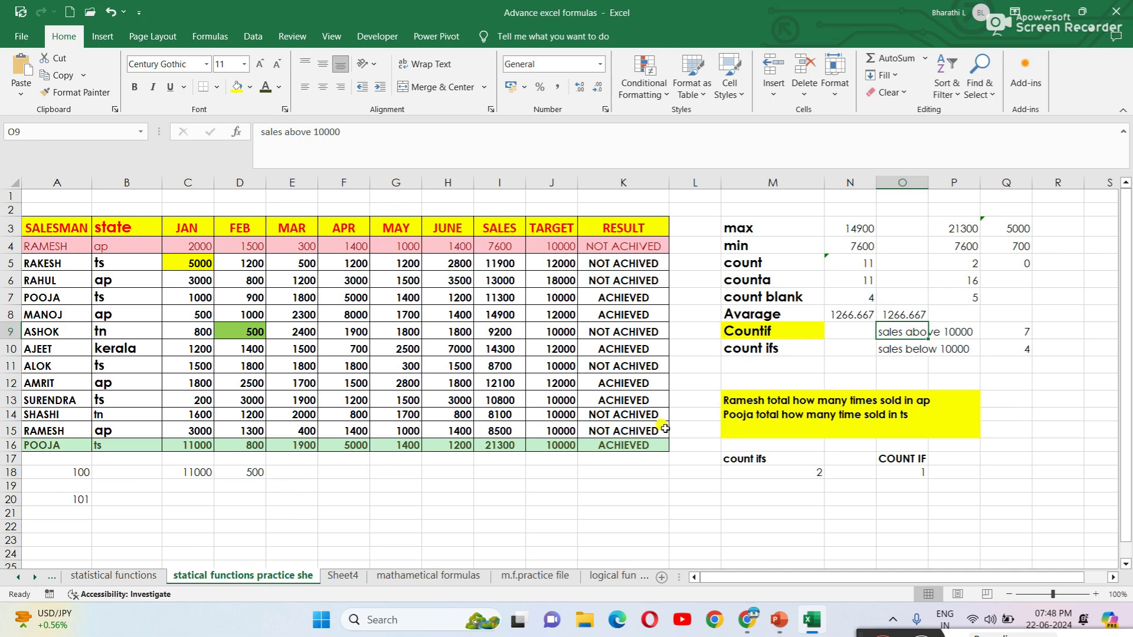
left_click(776, 378)
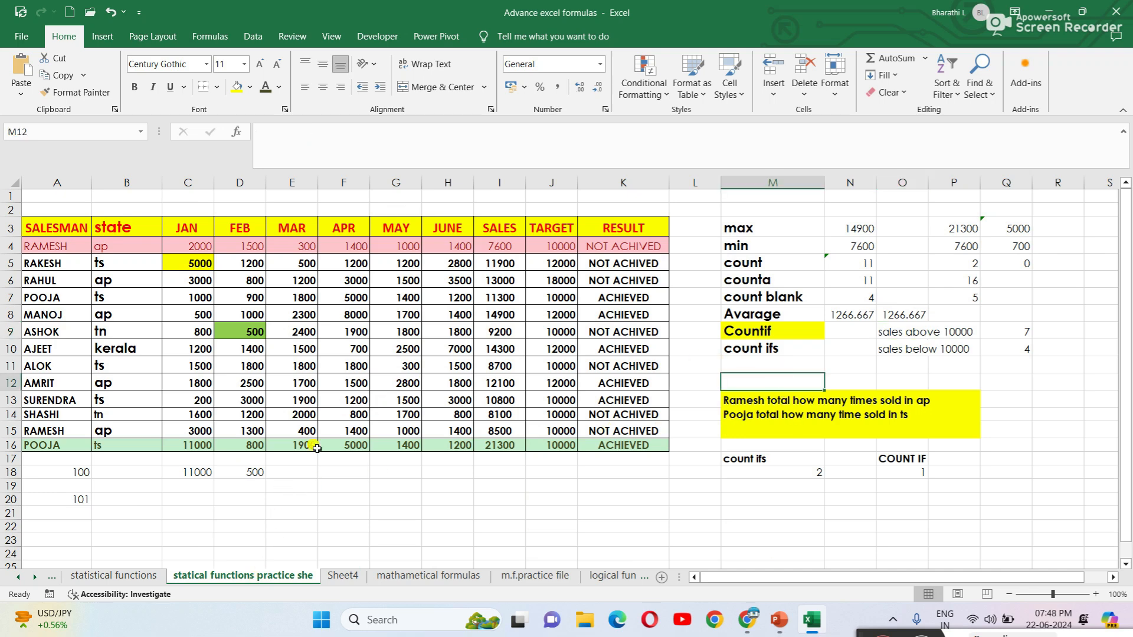
left_click(770, 331)
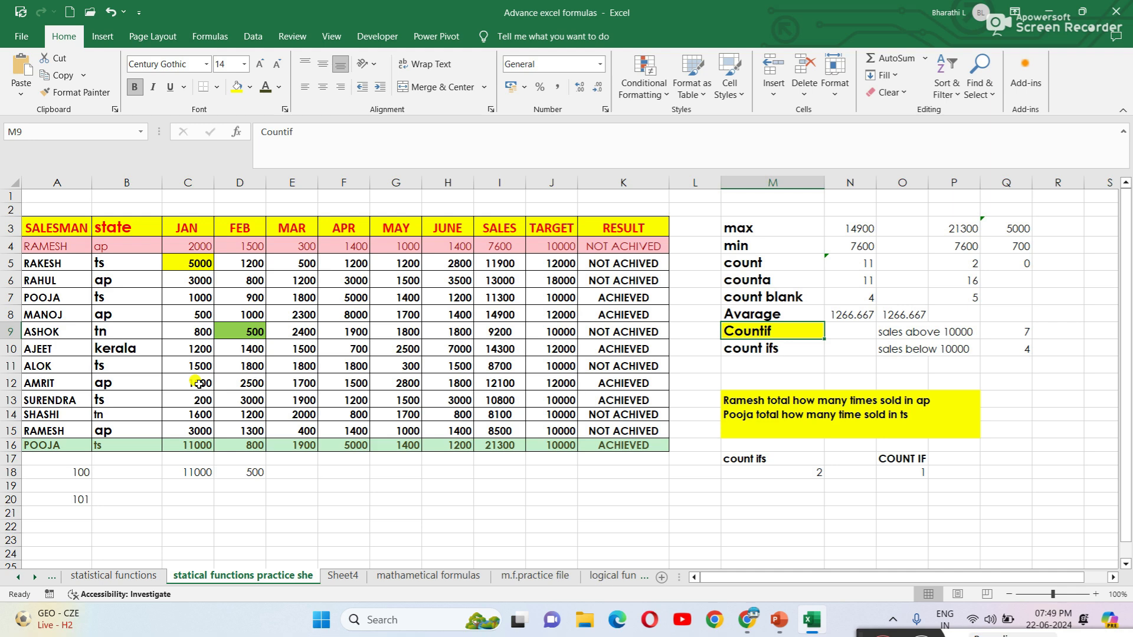
left_click(135, 577)
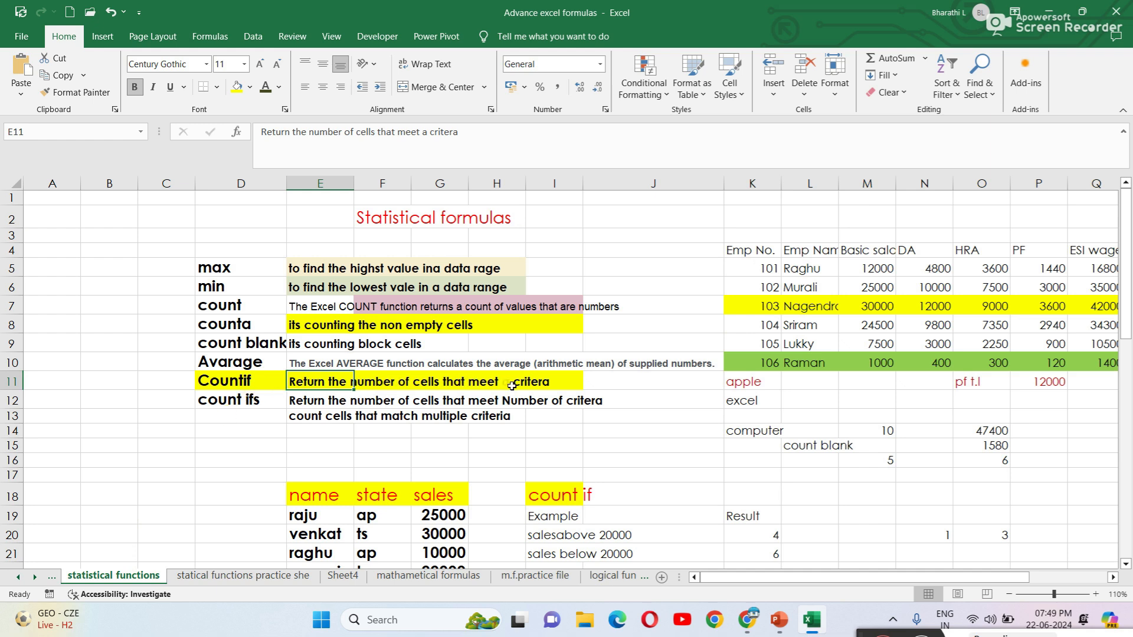
left_click(272, 578)
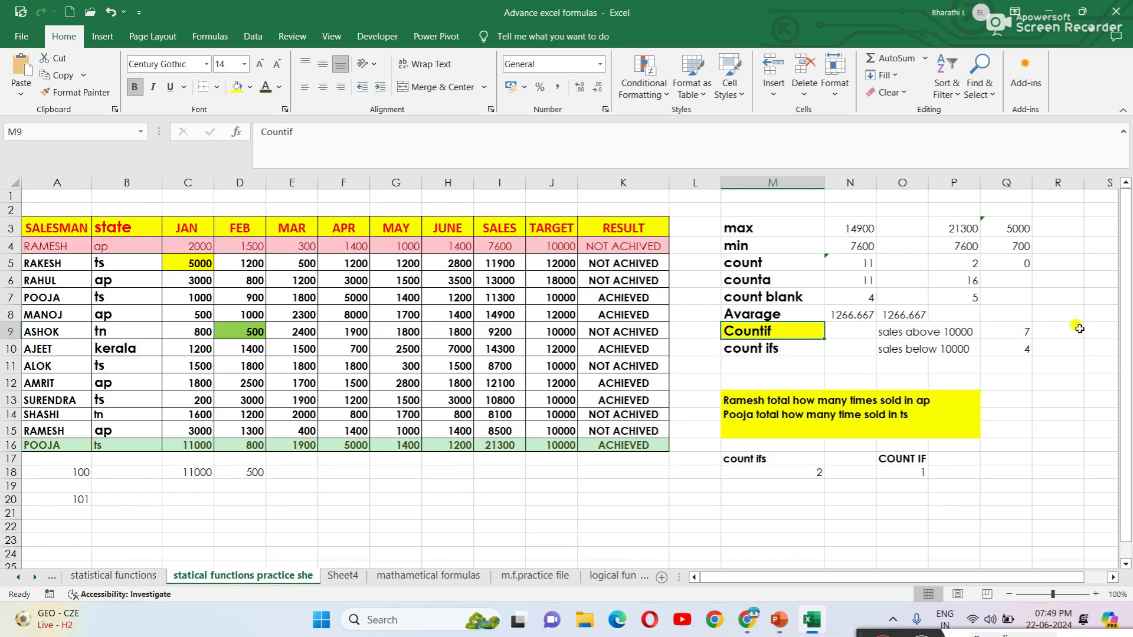
Step: Enter =COUNTIF(I4:I16,">10000") in cell O19 to count the SALES values above 10000
left_click(913, 489)
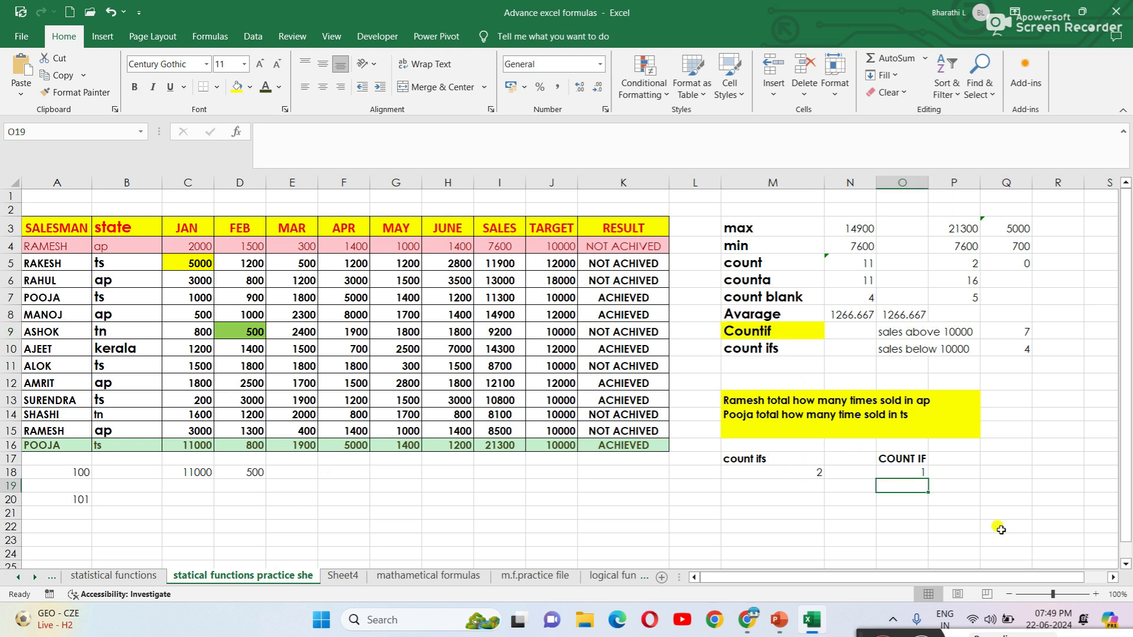
type("=COU")
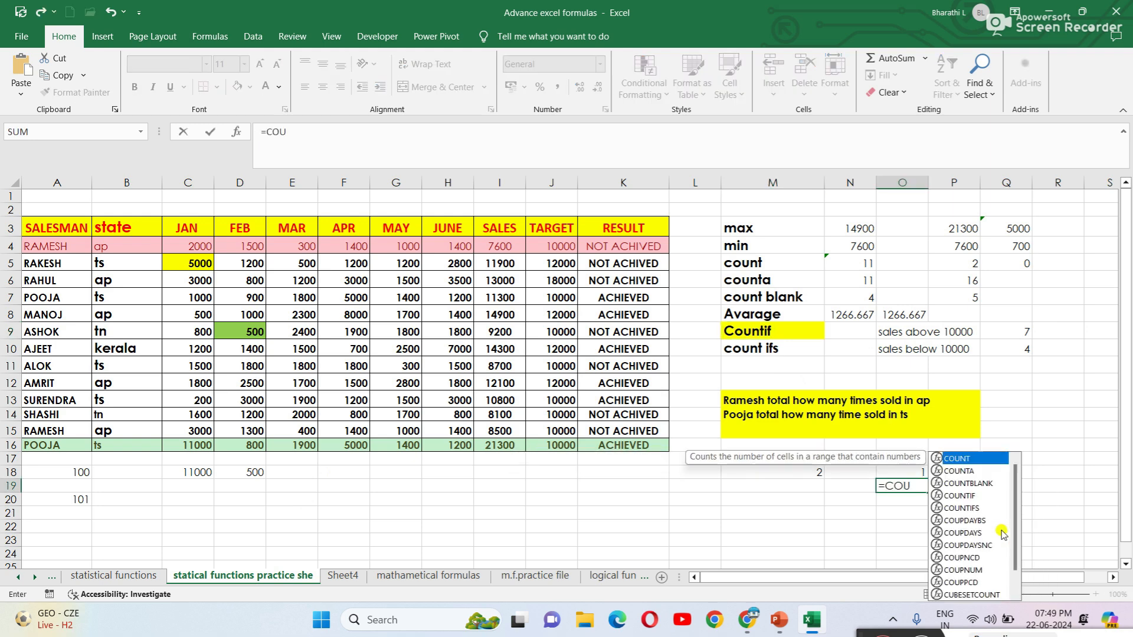
double_click(967, 496)
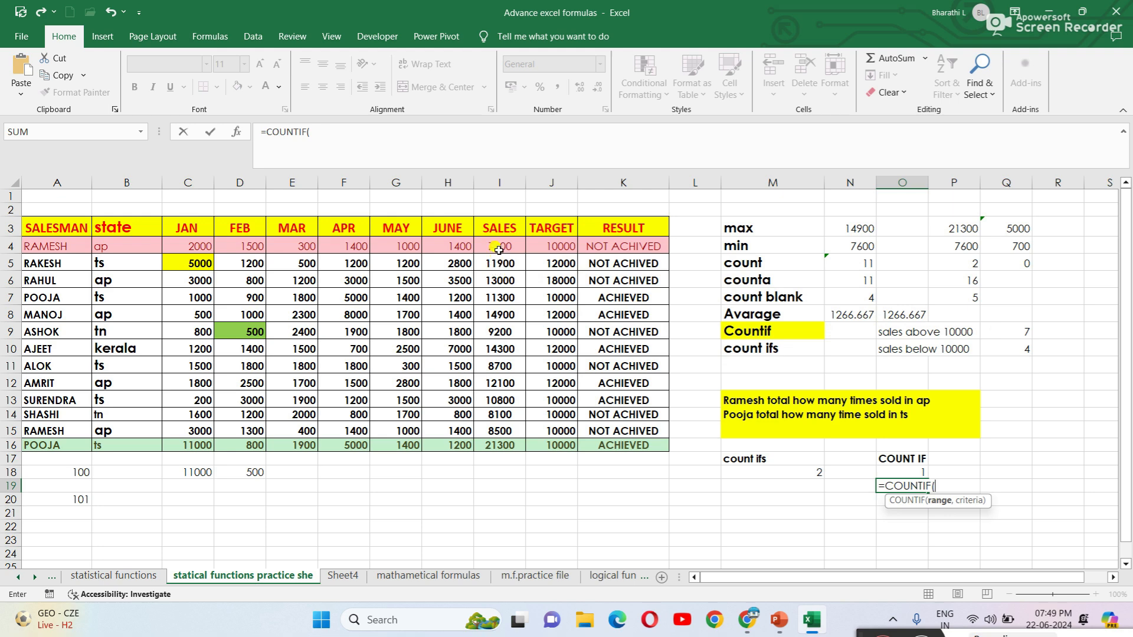
left_click_drag(499, 249, 506, 448)
type(",")
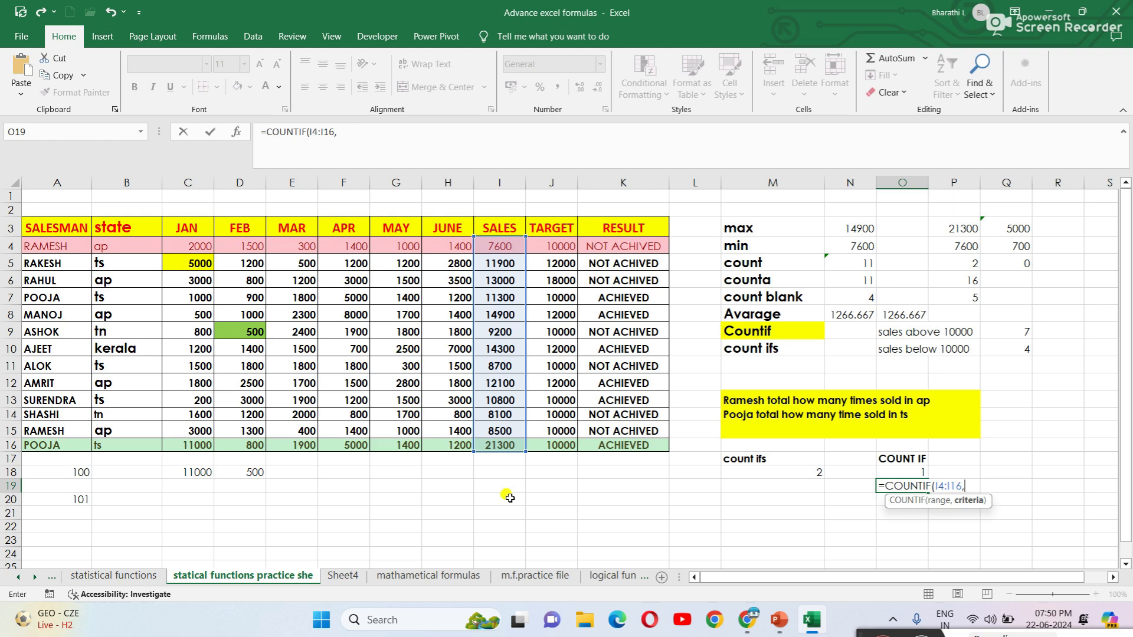
type("\"")
type(">10000")
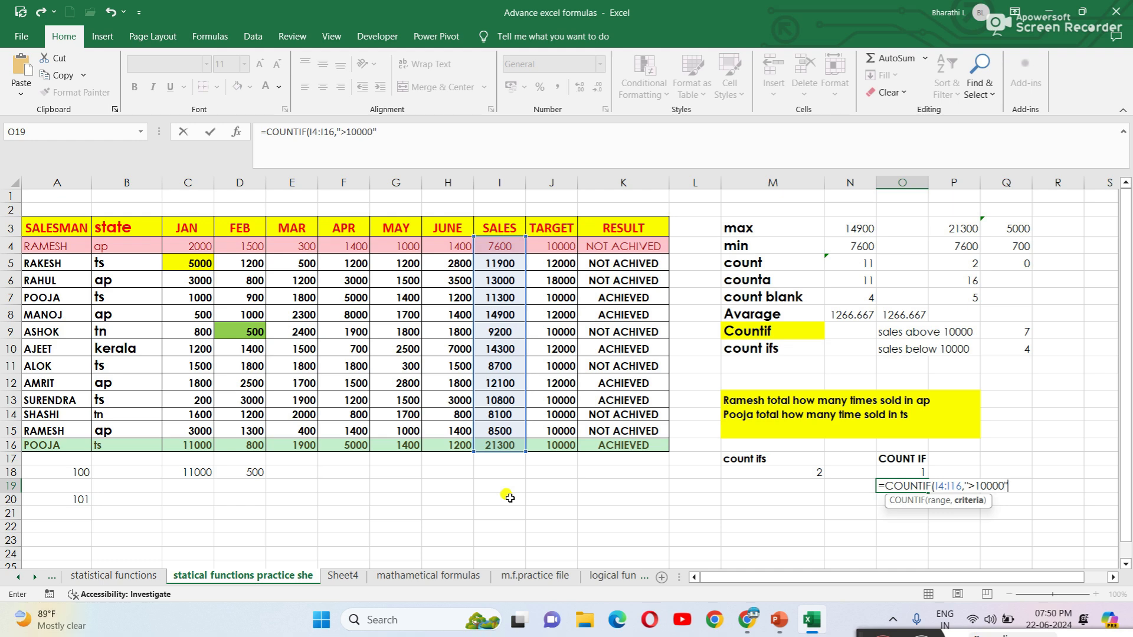
type("\")")
key("Return")
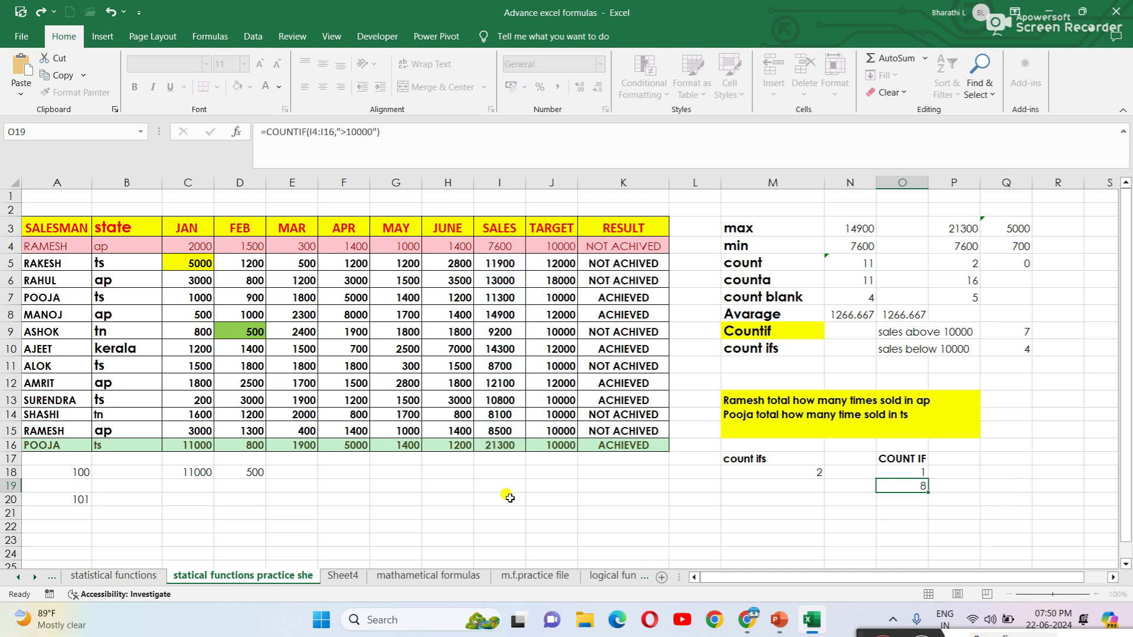
left_click(893, 485)
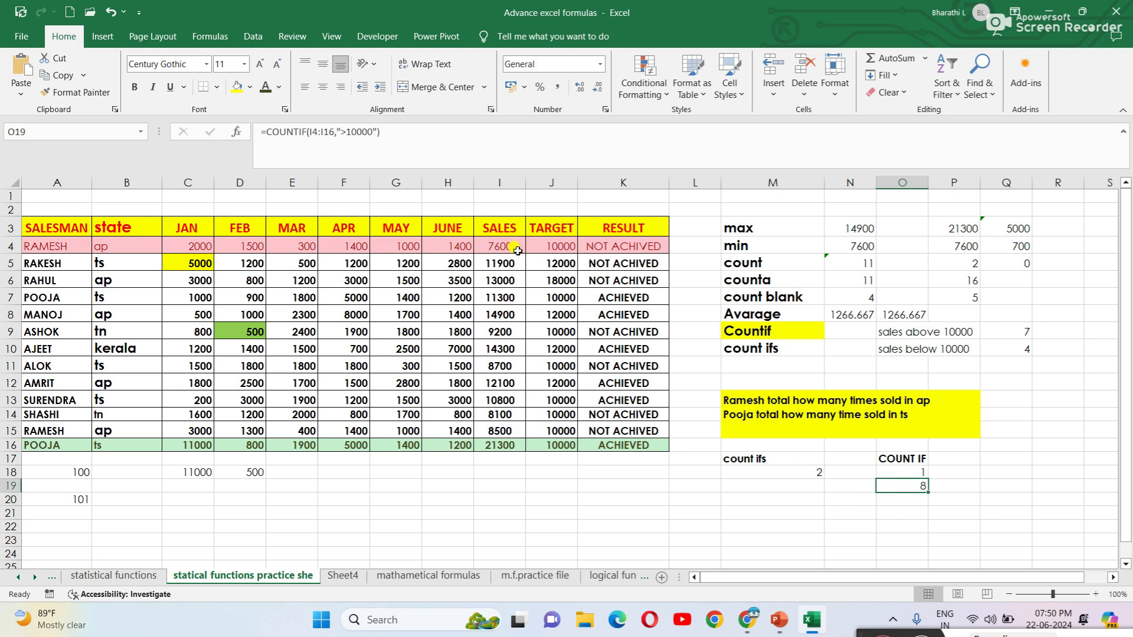
left_click(955, 509)
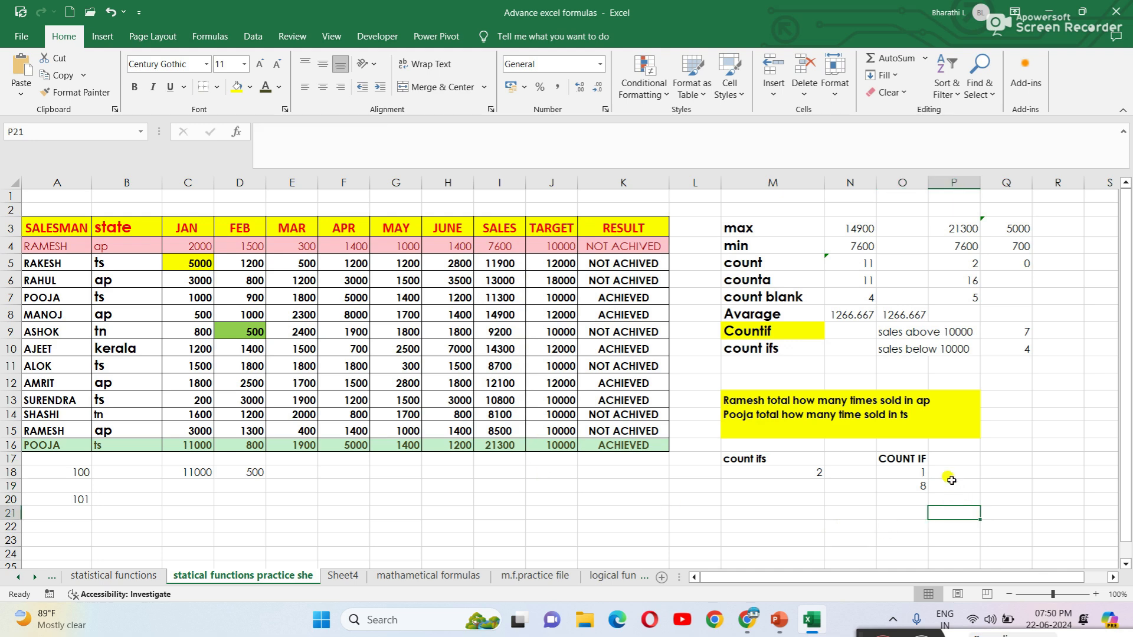
Step: Enter =COUNTIF(I4:I16,">15000") in cell O20 and check the formula against the SALES column
left_click(904, 501)
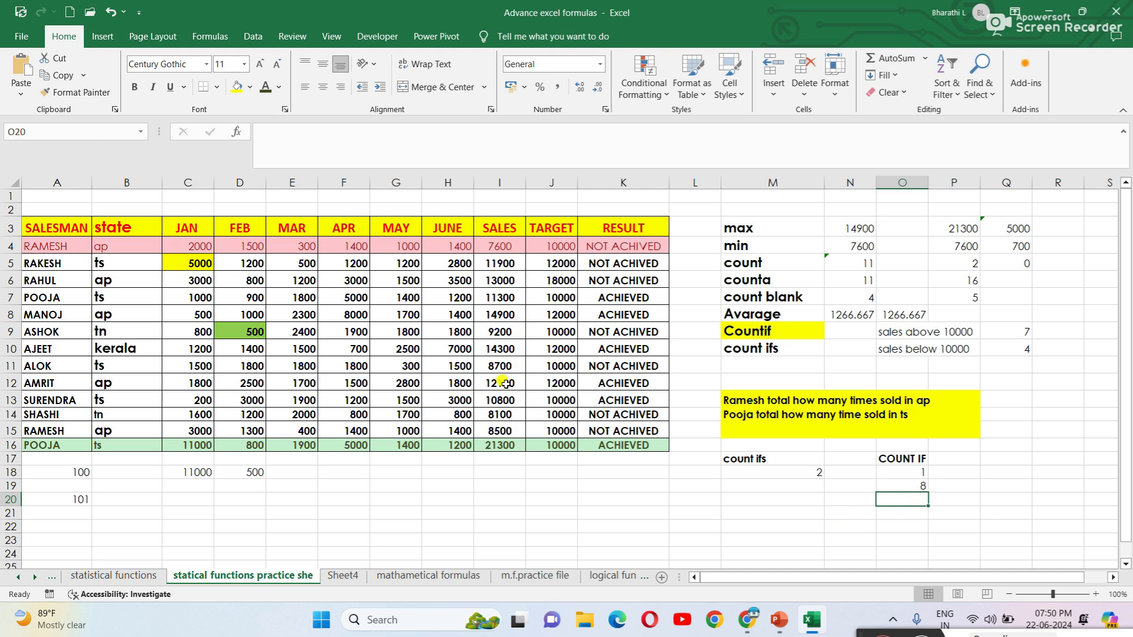
type("=COUN")
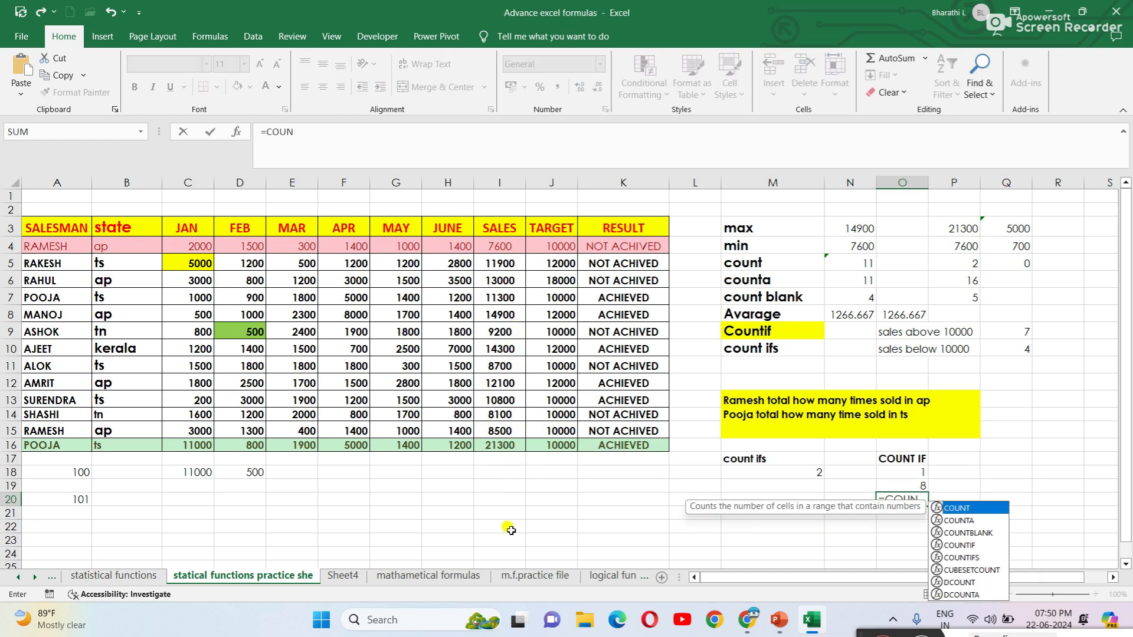
double_click(967, 546)
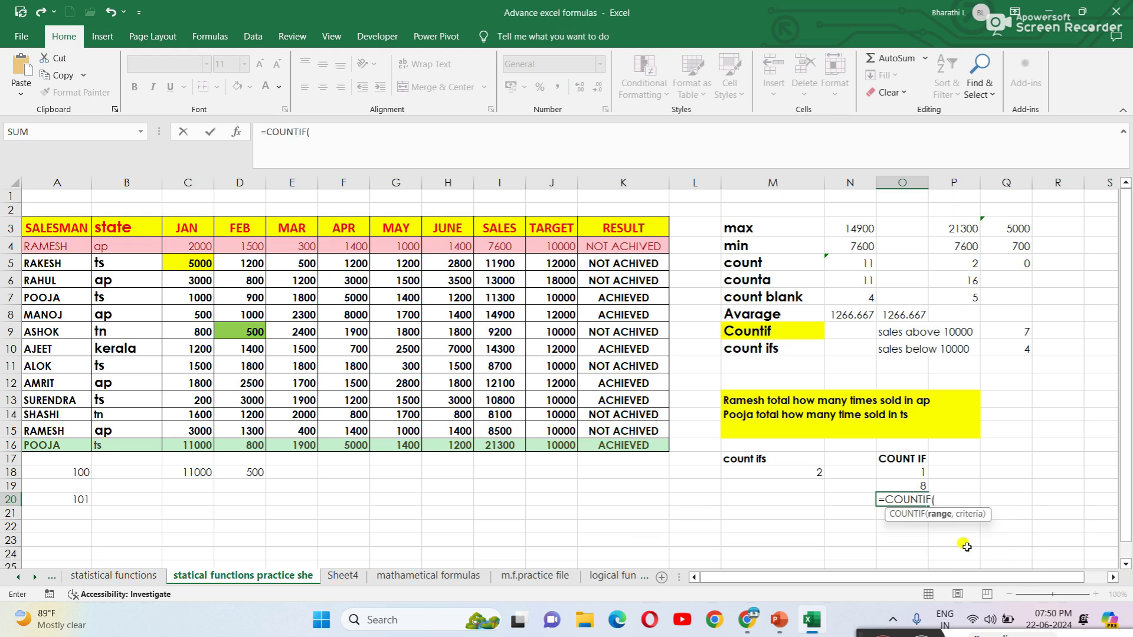
left_click_drag(506, 244, 489, 444)
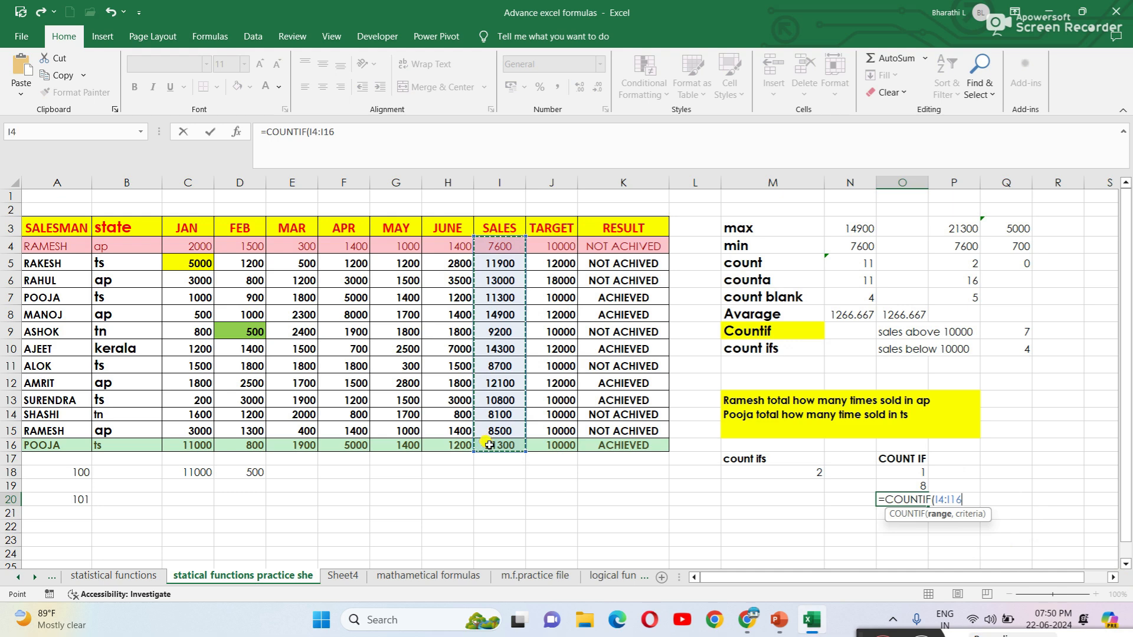
type(",")
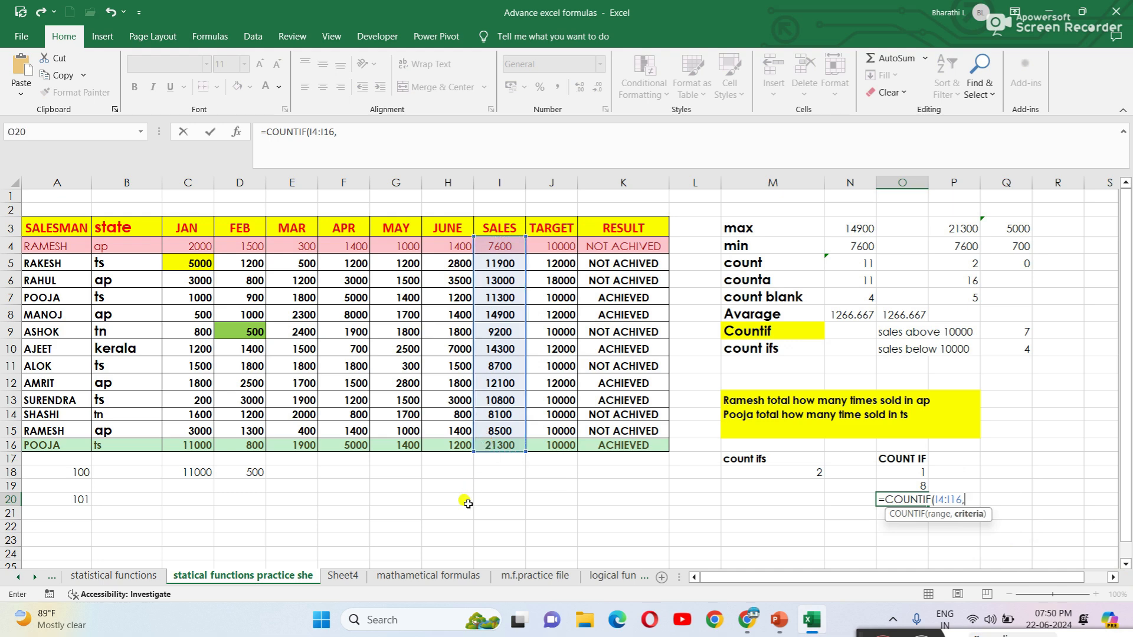
type("\">15000\")")
key("Return")
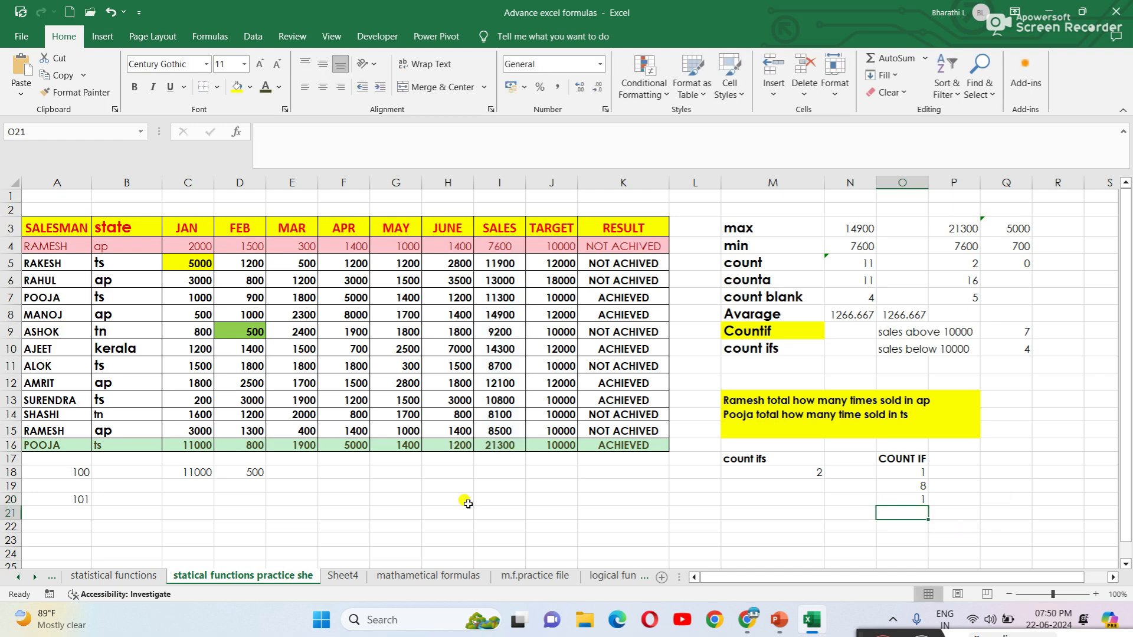
left_click(906, 499)
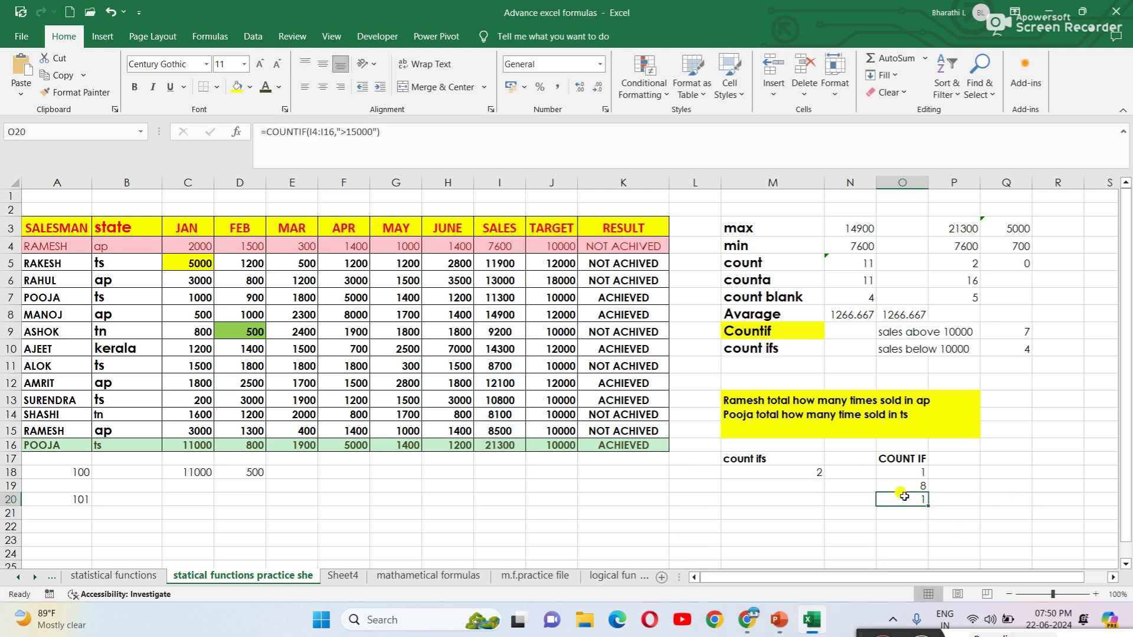
left_click_drag(506, 263, 493, 437)
left_click(503, 499)
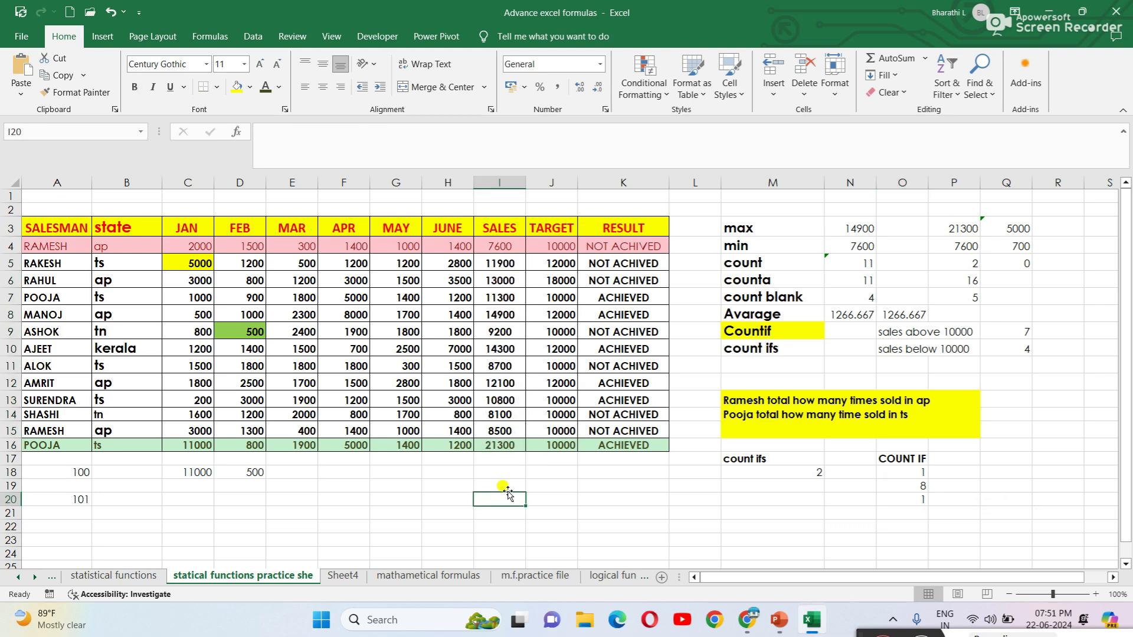
left_click(499, 447)
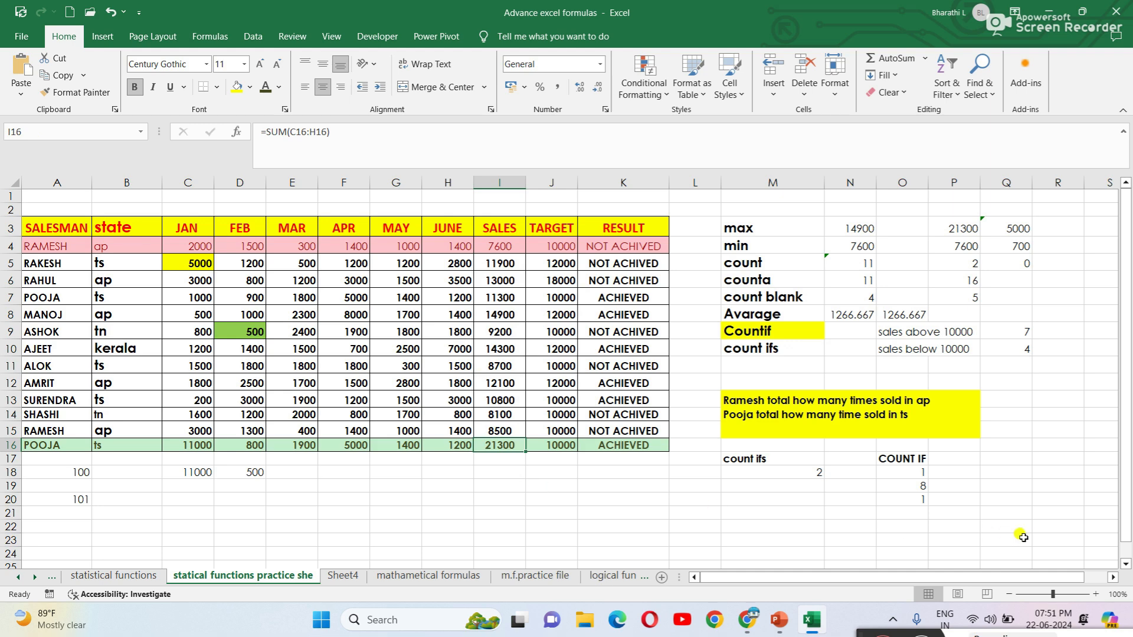
Step: Enter =COUNTIF(C4:C16,">2000") in cell O21 to count the JAN sales above 2000, and review the formula
left_click(910, 524)
left_click(907, 514)
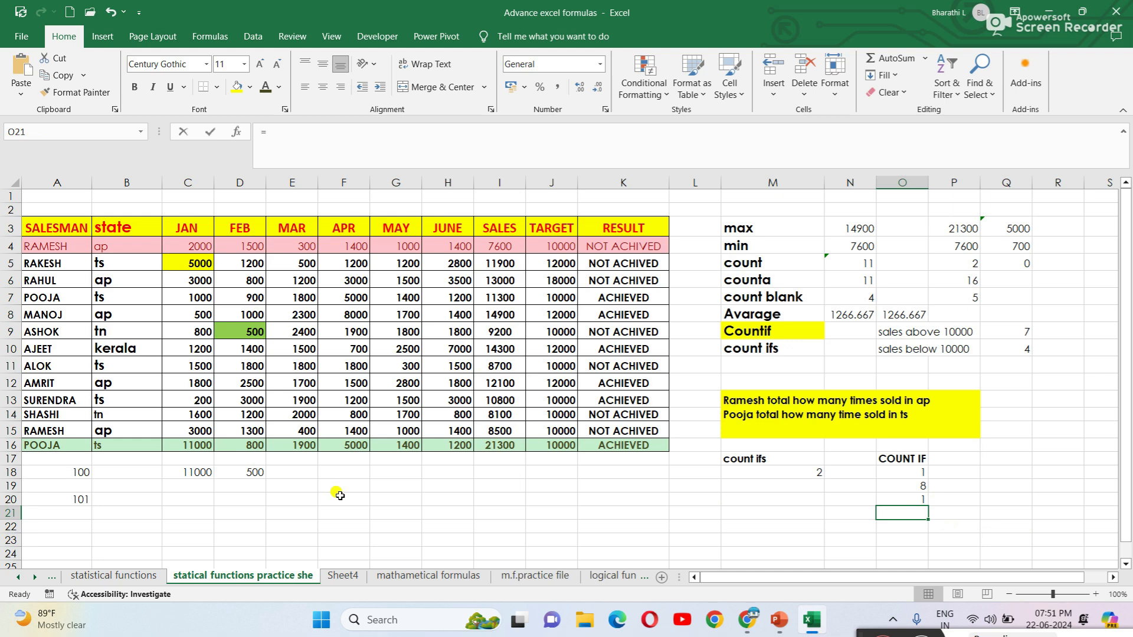
type("=COU")
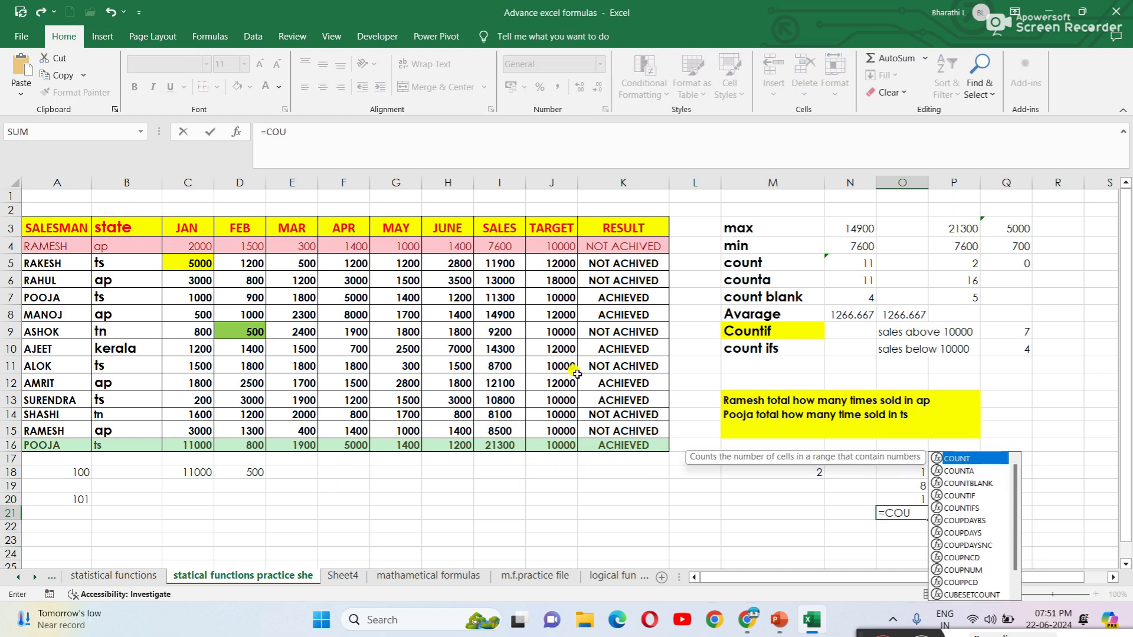
key("Down")
key("Down")
key("Down")
key("Tab")
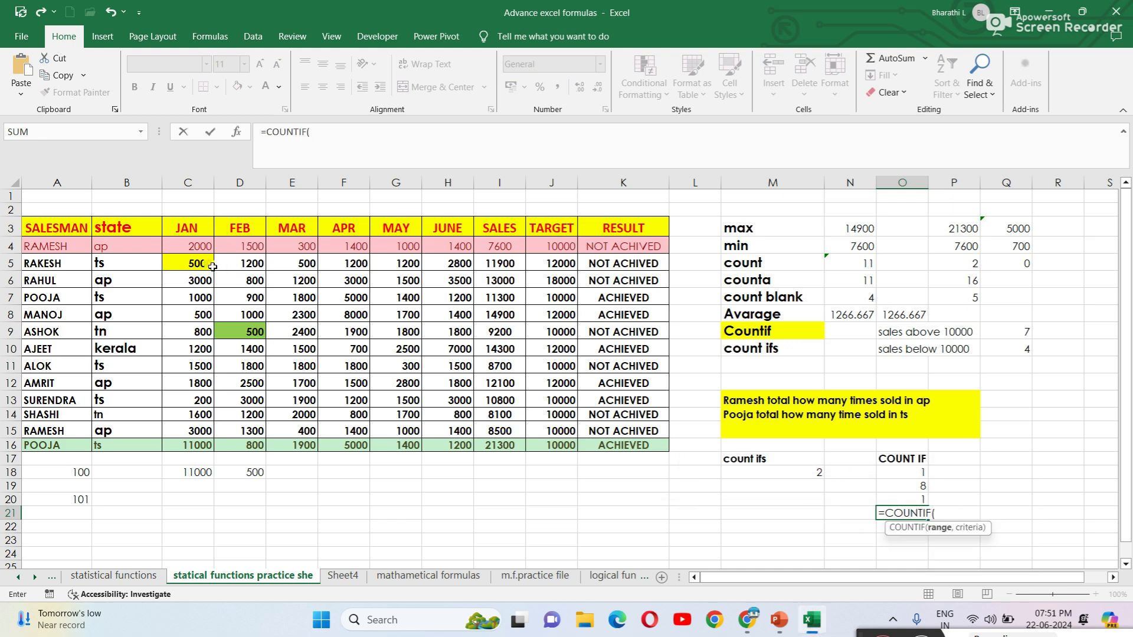
left_click_drag(190, 247, 199, 445)
type(",")
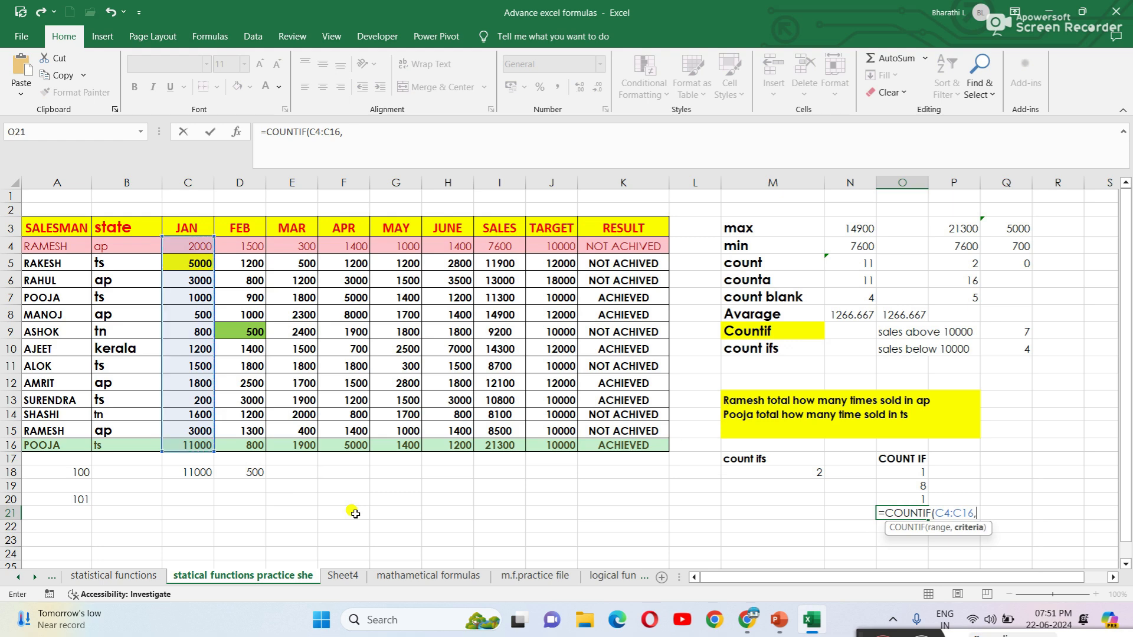
type("\">2000\")")
key("Return")
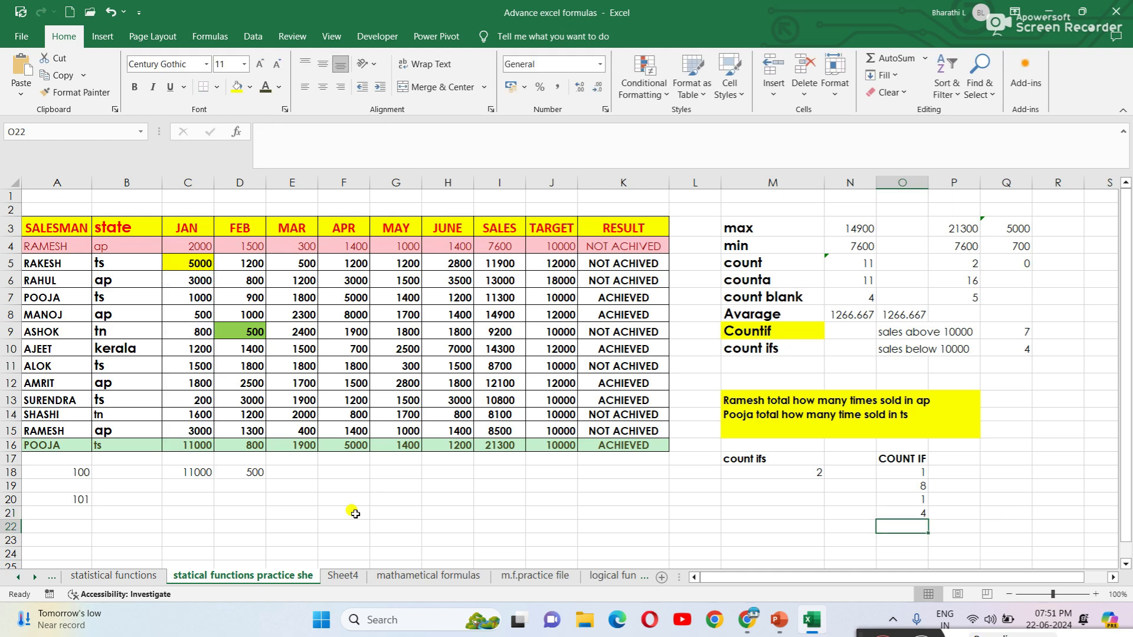
left_click(910, 509)
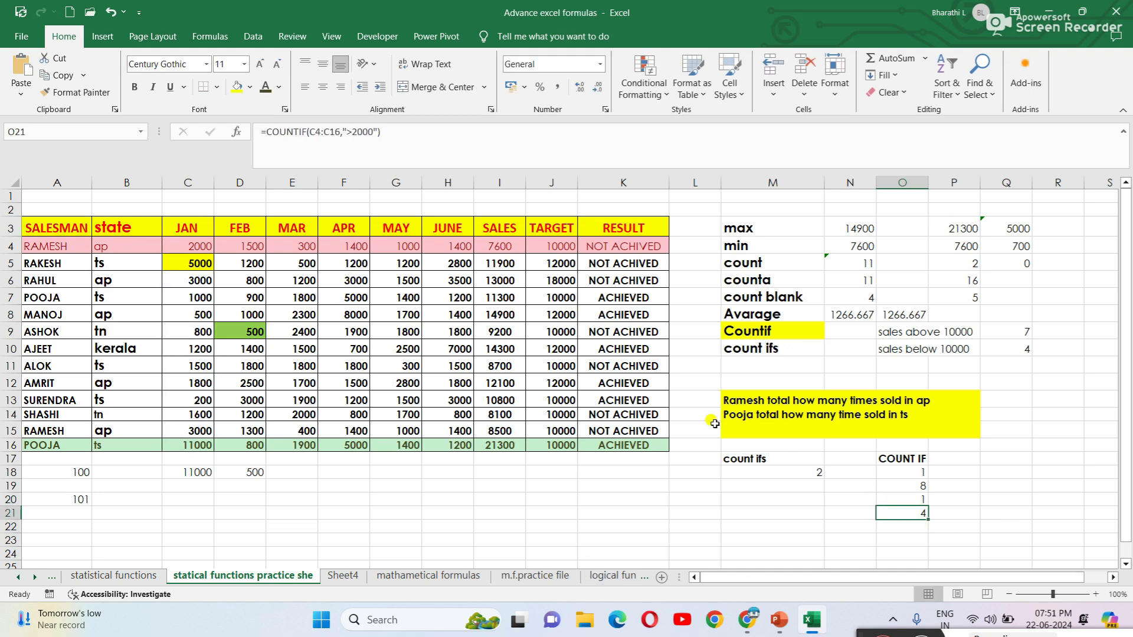
left_click(907, 470)
left_click(922, 511)
Step: Enter =COUNTIF(I4:I16,"<10000") in cell P18 to count the SALES values below 10000, and review the formula
left_click(965, 509)
left_click(965, 473)
type("=COUNT")
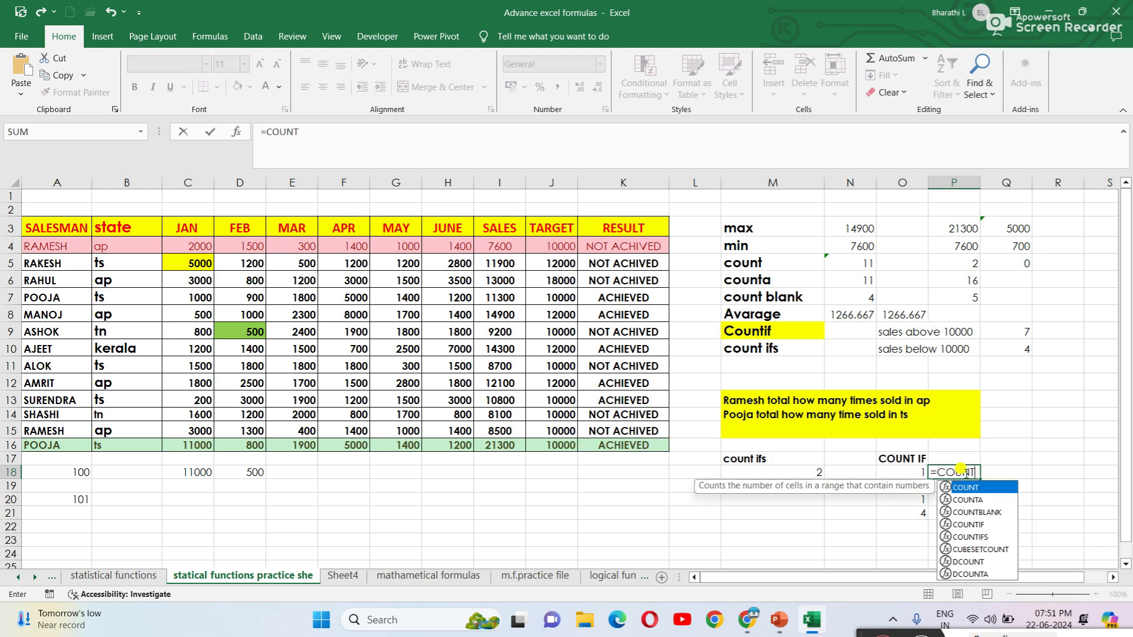
double_click(961, 523)
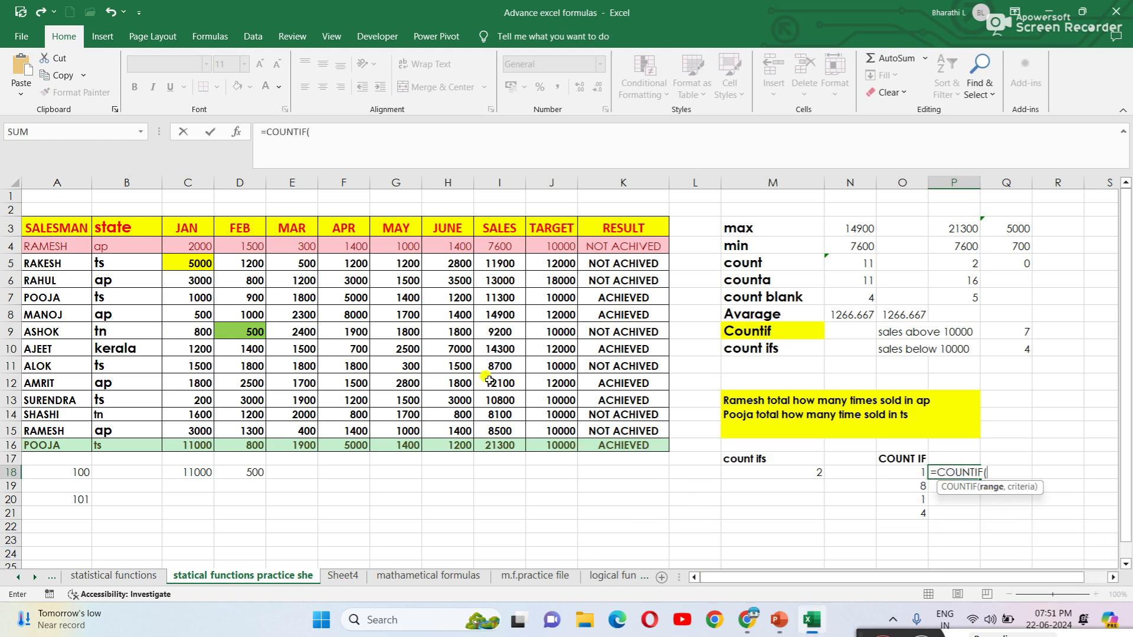
left_click_drag(492, 246, 502, 447)
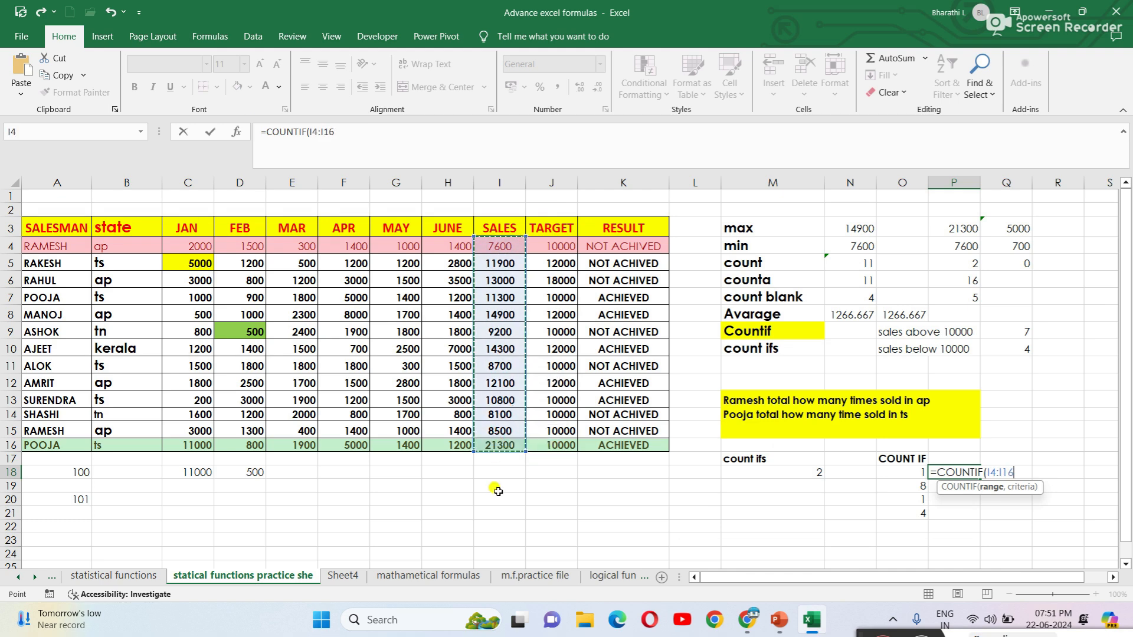
type(",")
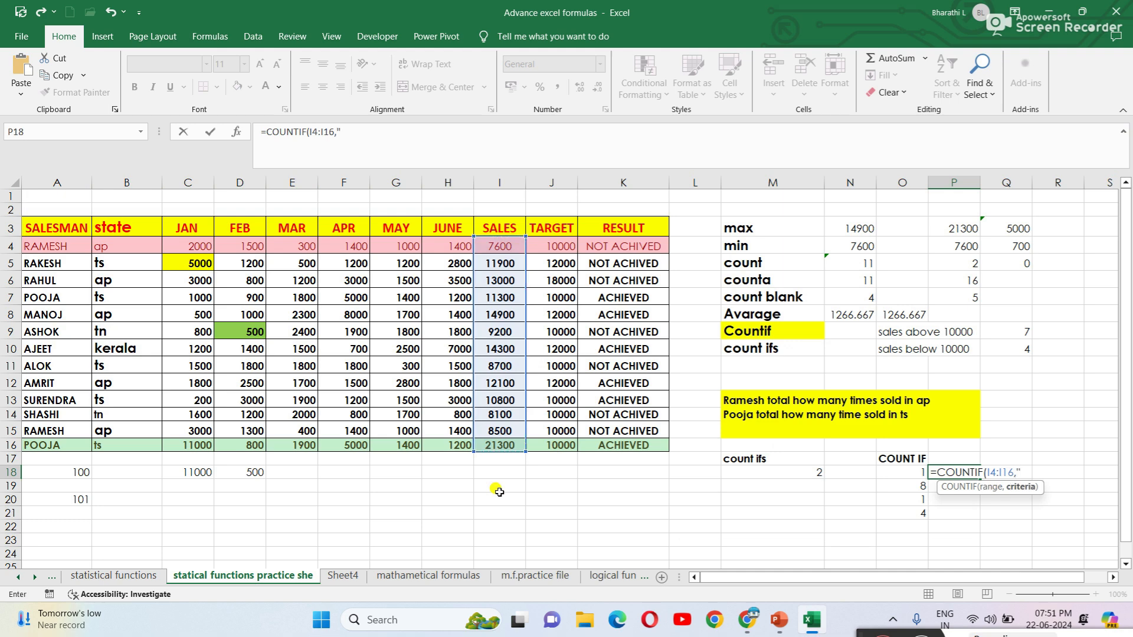
type("\"<10000\")")
key("Return")
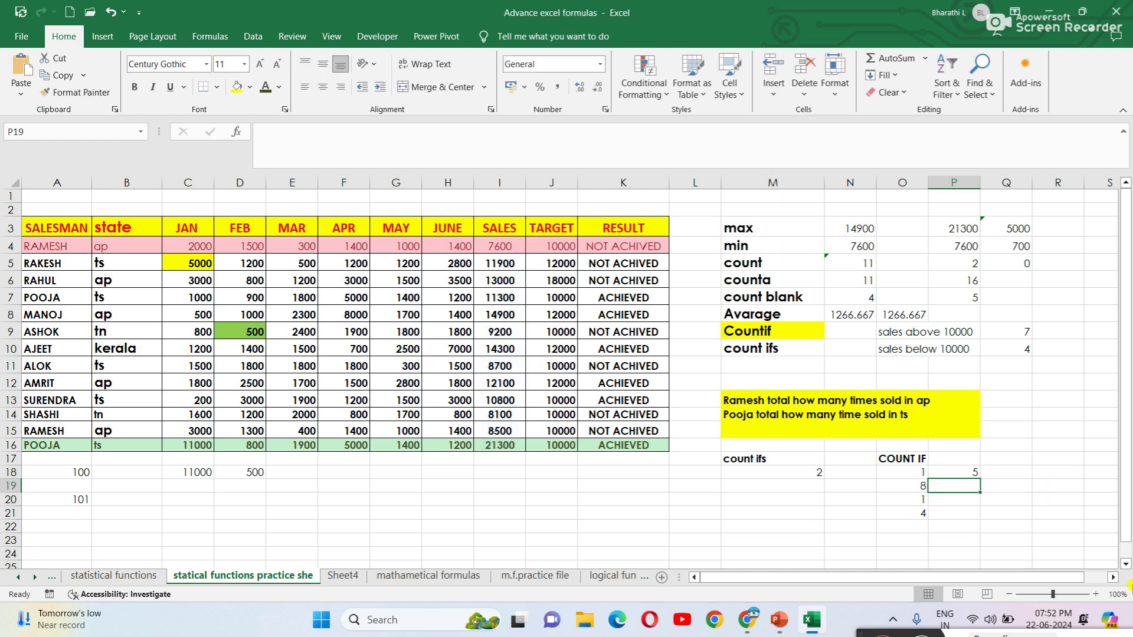
left_click(965, 472)
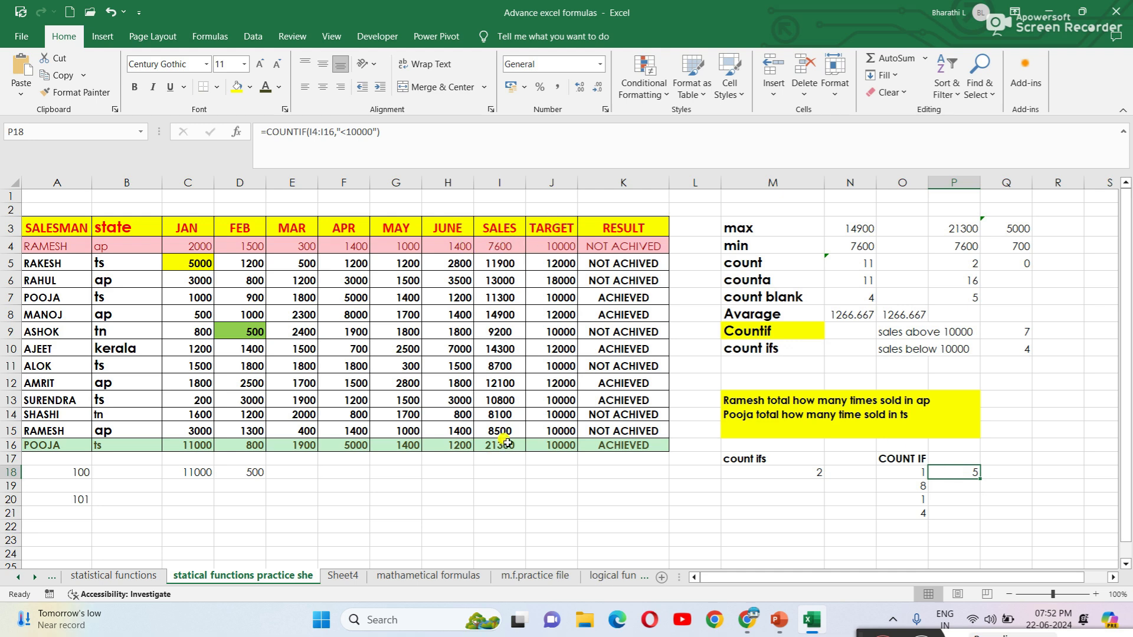
left_click(896, 481)
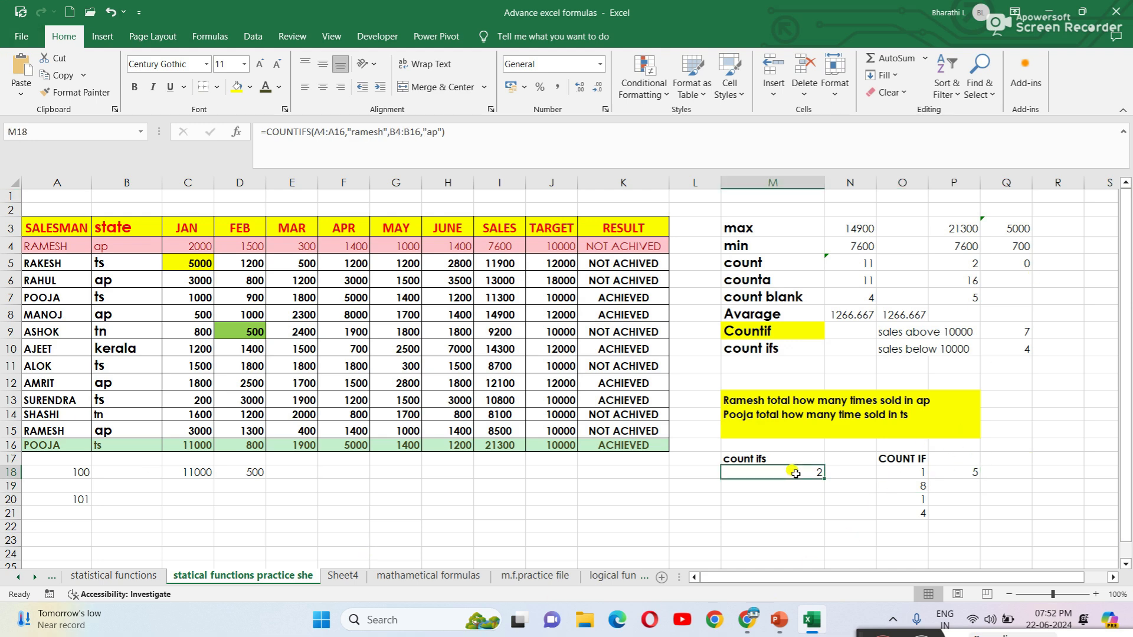
Step: Read the COUNTIF and COUNTIFS definitions on the statistical functions sheet and compare single-criterion with multiple-criteria counting
left_click(68, 575)
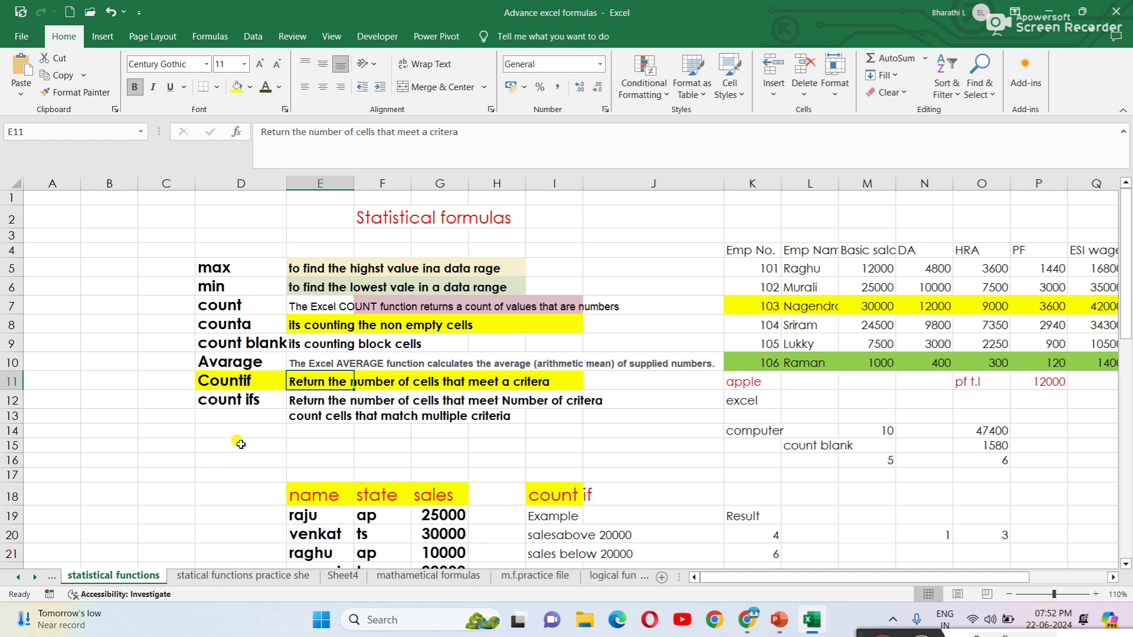
left_click(321, 401)
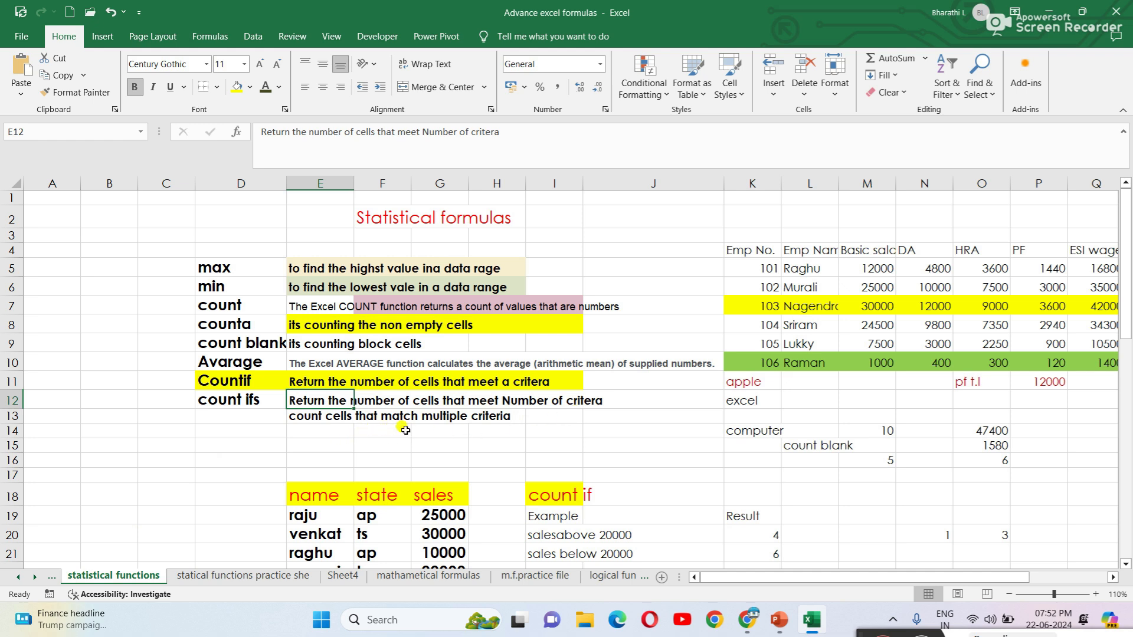
left_click(453, 417)
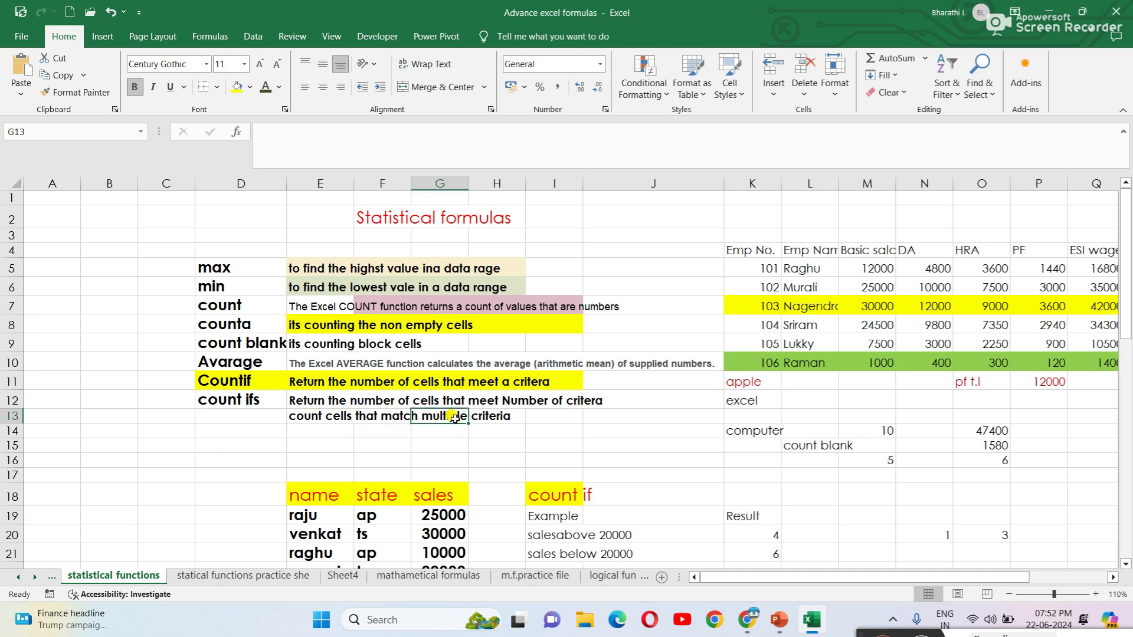
left_click(390, 384)
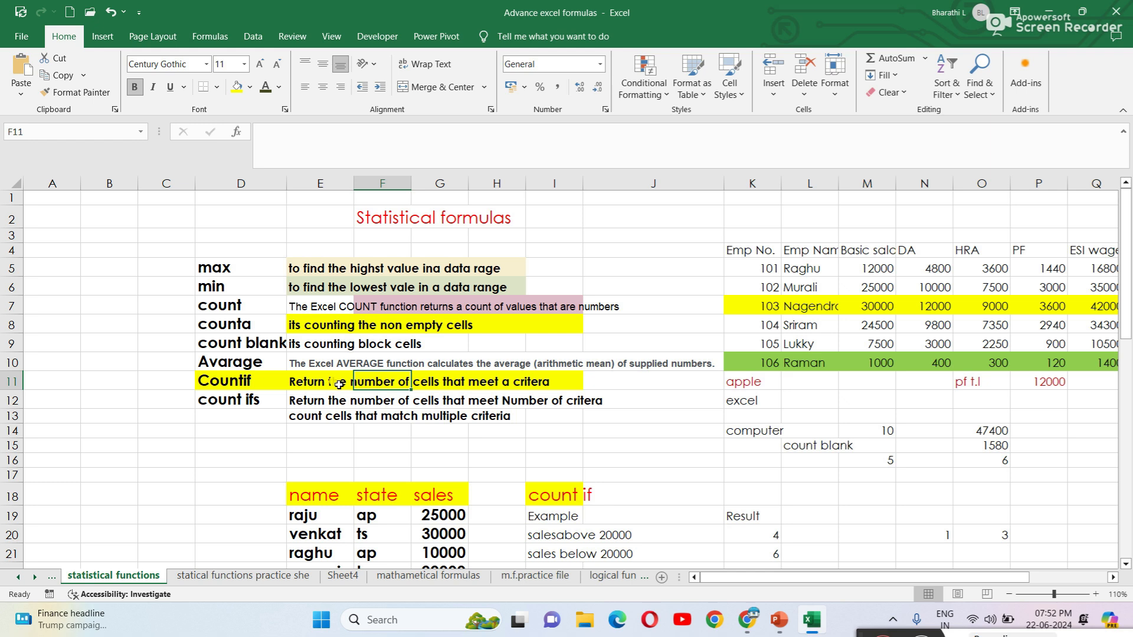
left_click(324, 416)
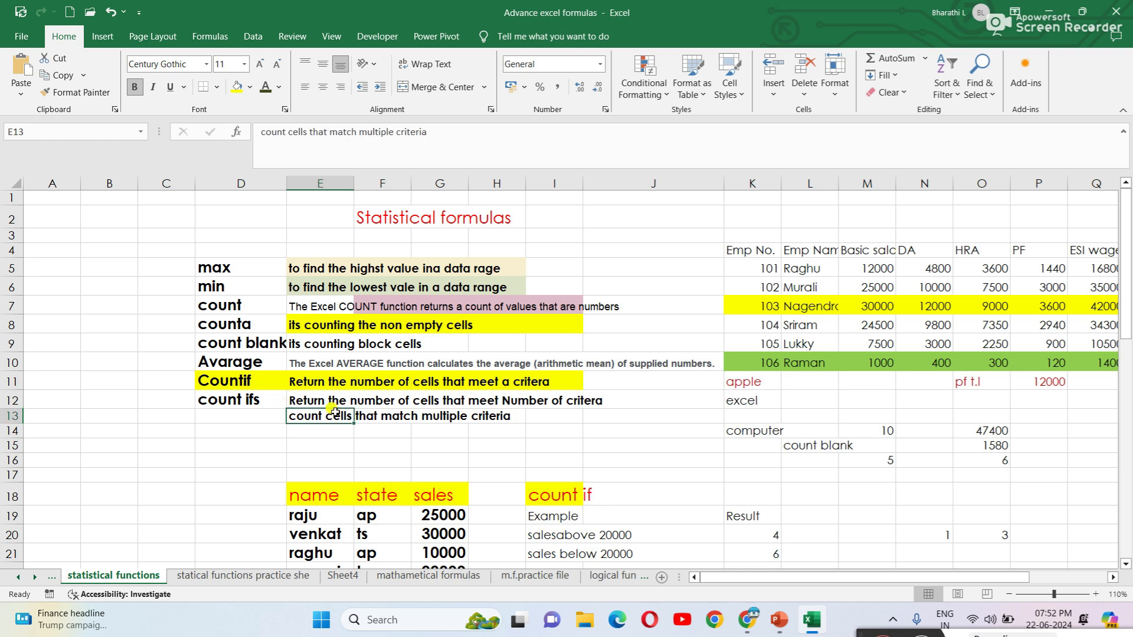
left_click(572, 442)
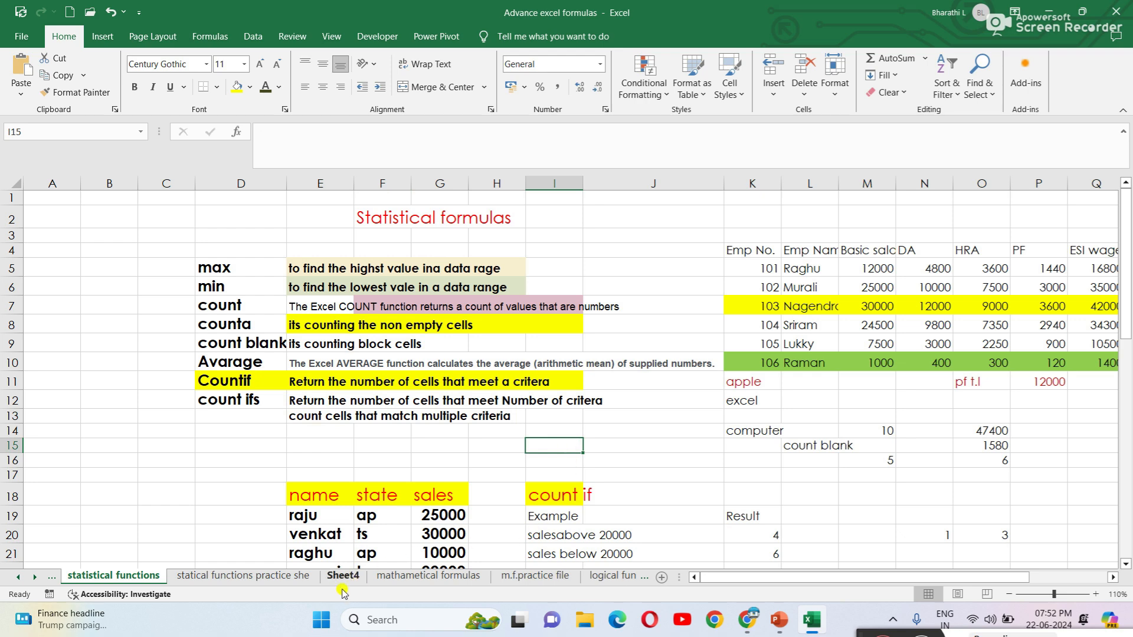
Step: Return to the statical functions practice sheet and examine the question in M13 and the COUNTIFS formula in M18
left_click(243, 575)
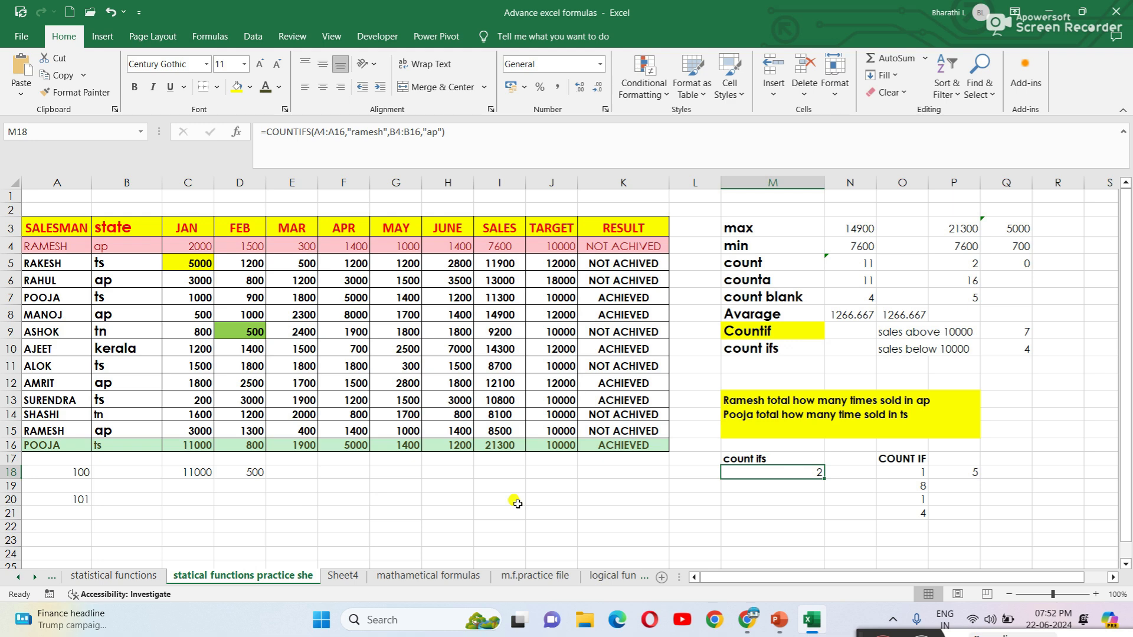
left_click(761, 403)
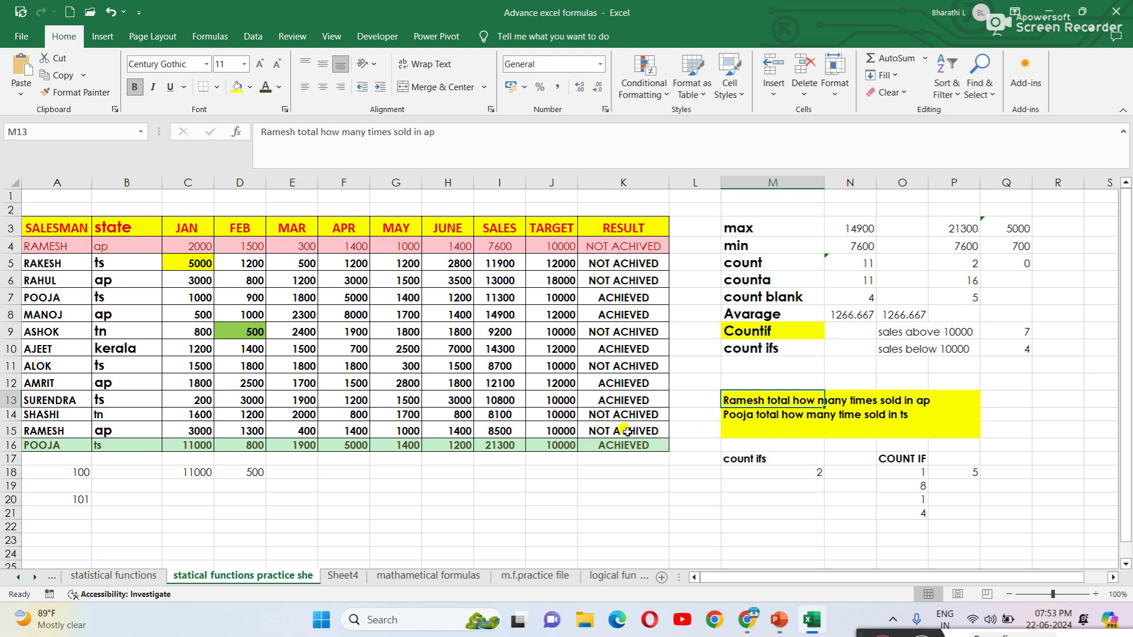
left_click(626, 472)
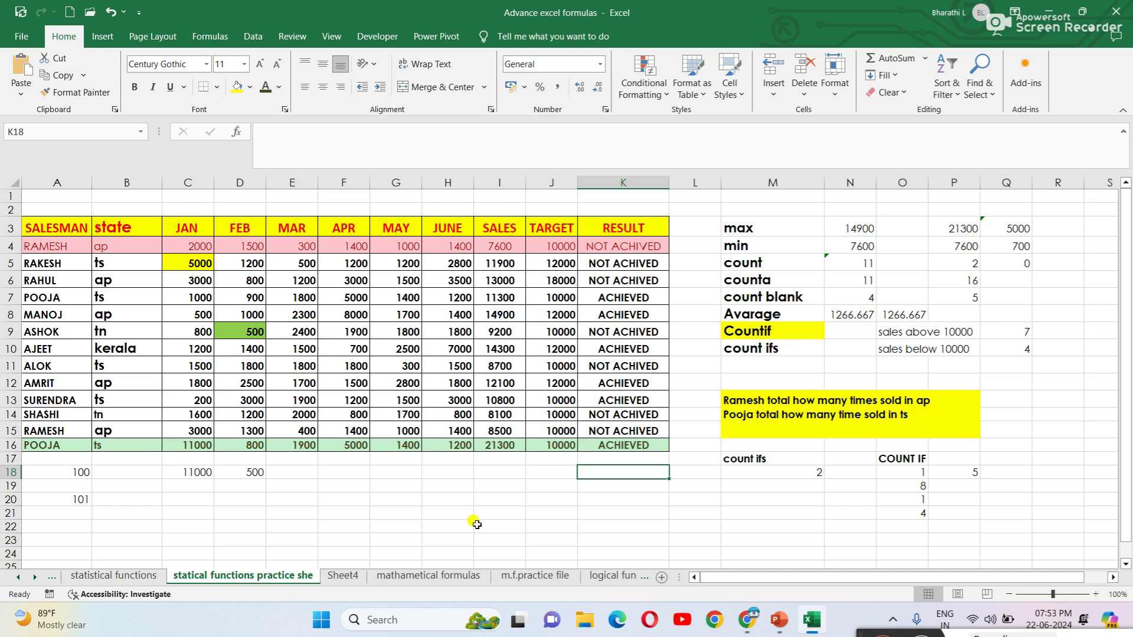
left_click(776, 472)
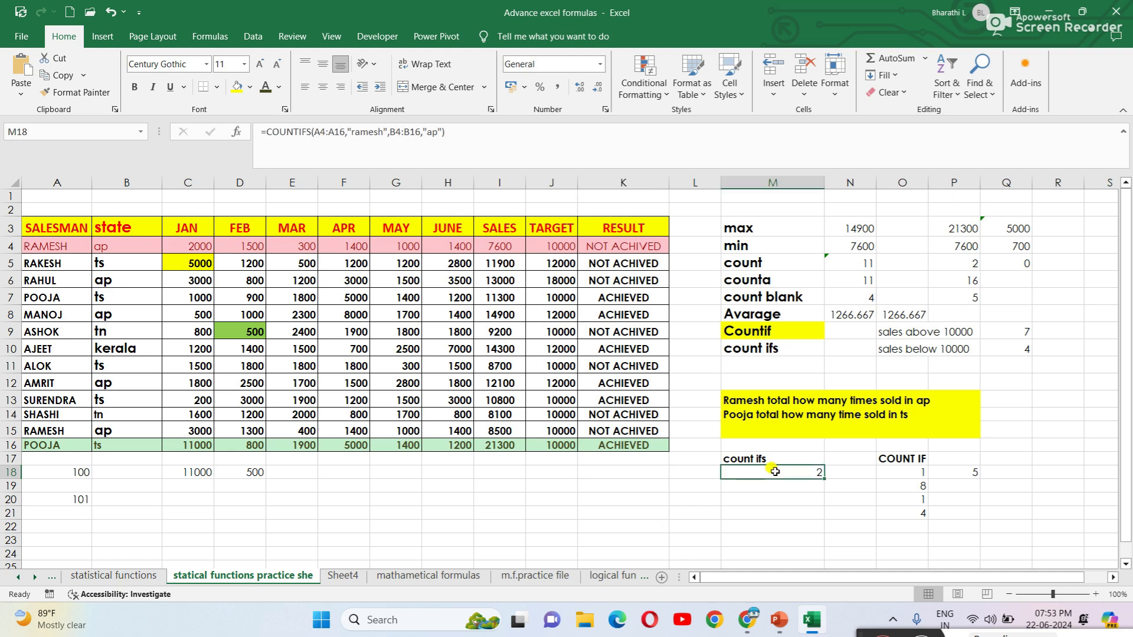
Step: Enter a COUNTIFS formula in cell M19 matching the salesman name from A4 in A4:A16 and "ap" in B4:B16, and check the matching rows
left_click(775, 483)
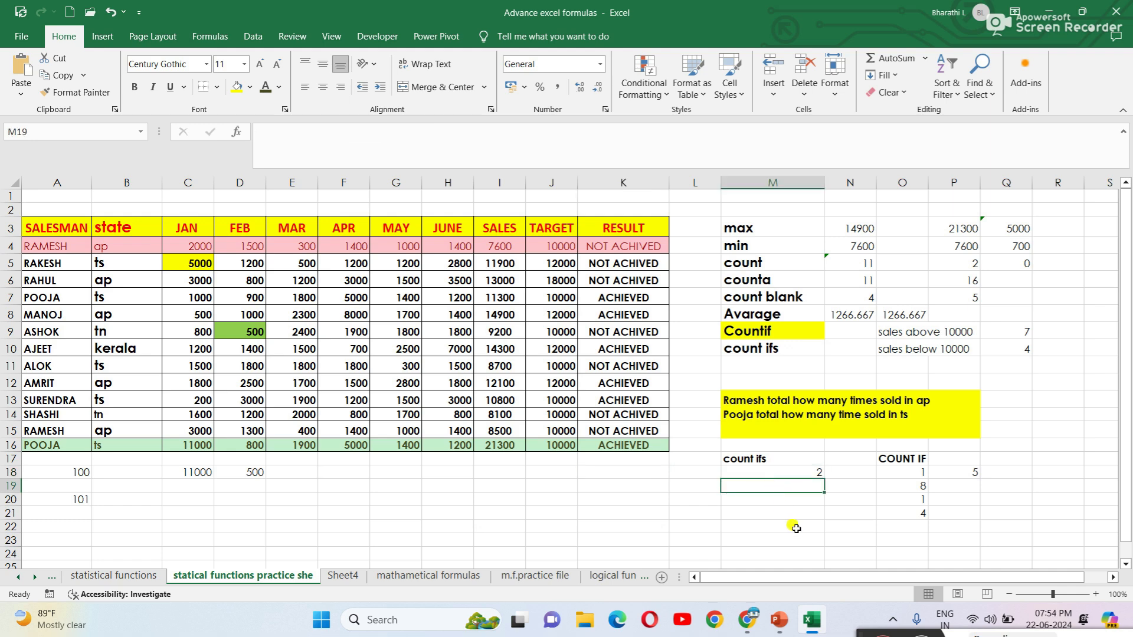
type("=CPUN")
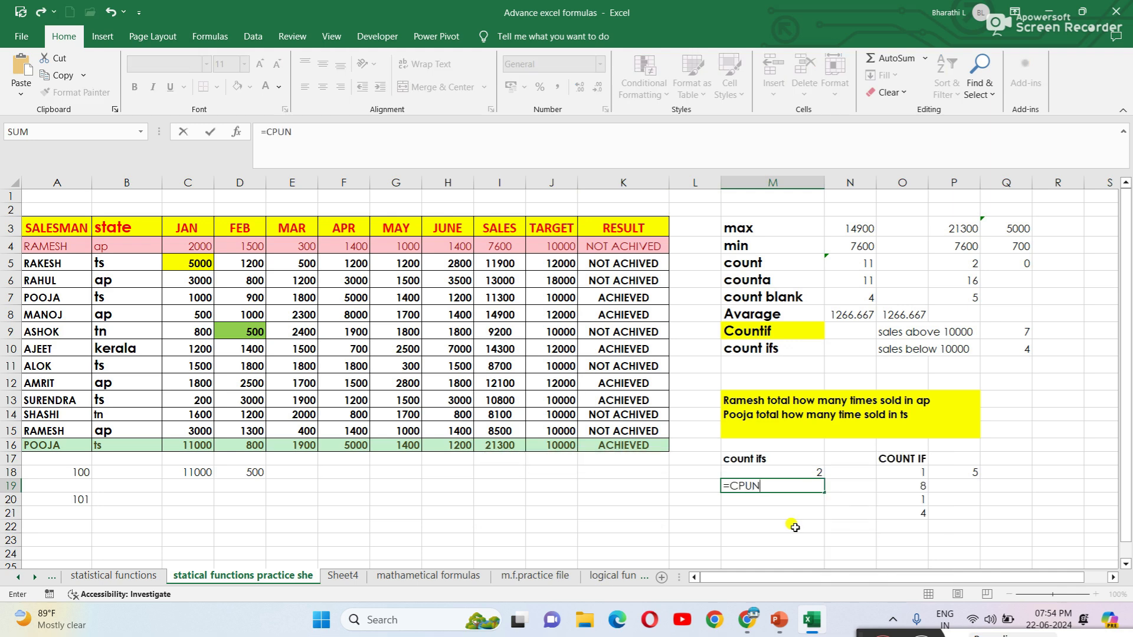
key("BackSpace")
key("BackSpace")
key("BackSpace")
type("0")
key("BackSpace")
type("OU")
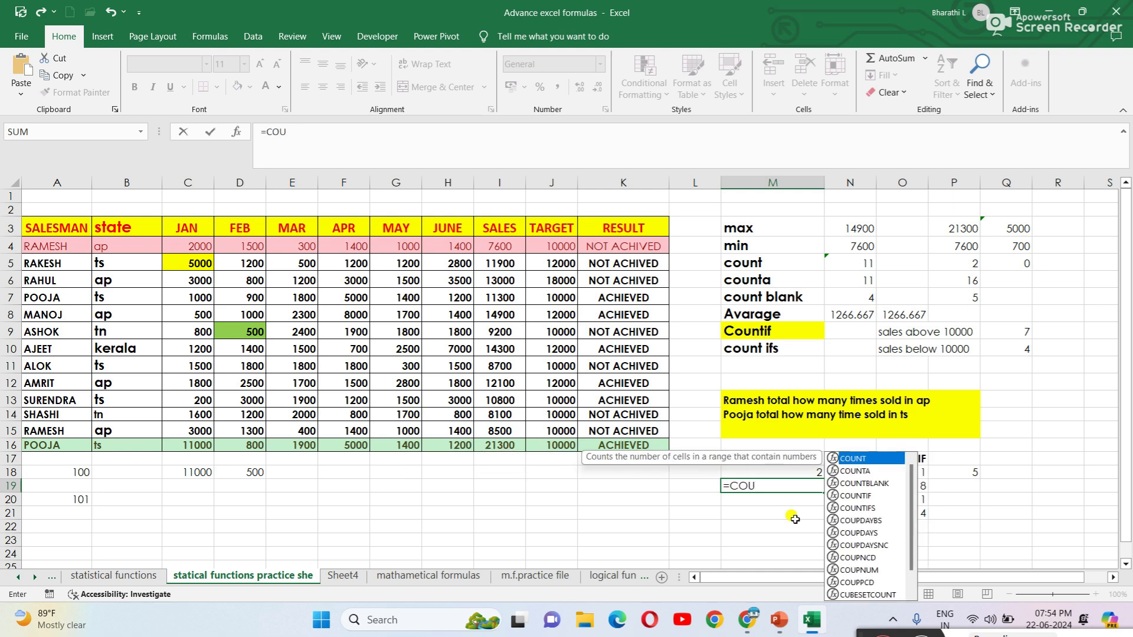
double_click(860, 508)
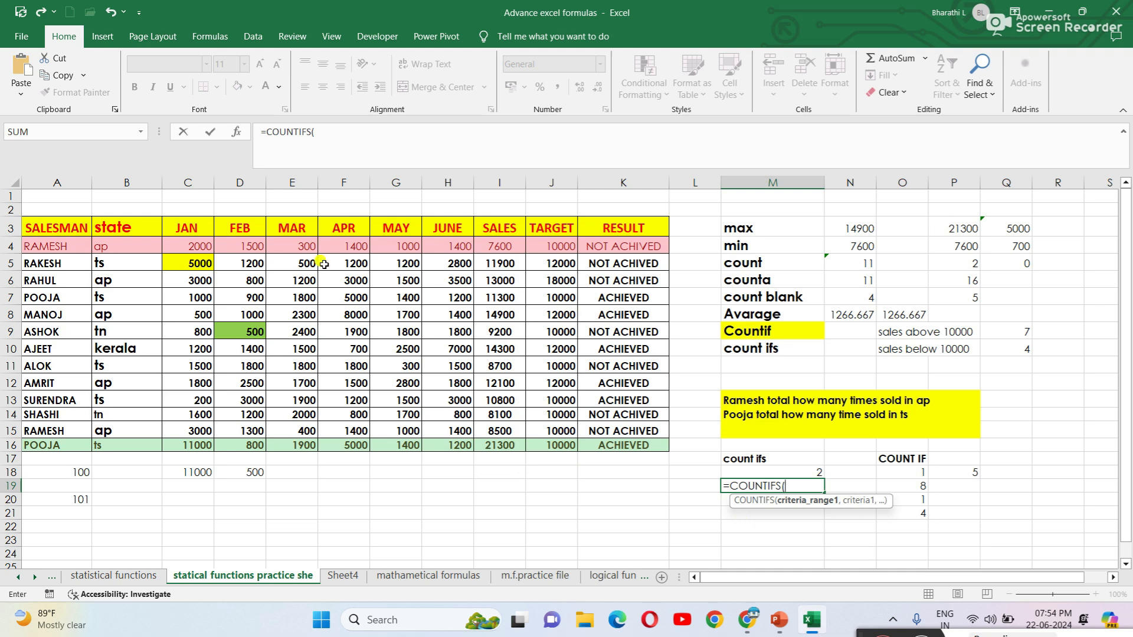
left_click_drag(71, 242, 52, 443)
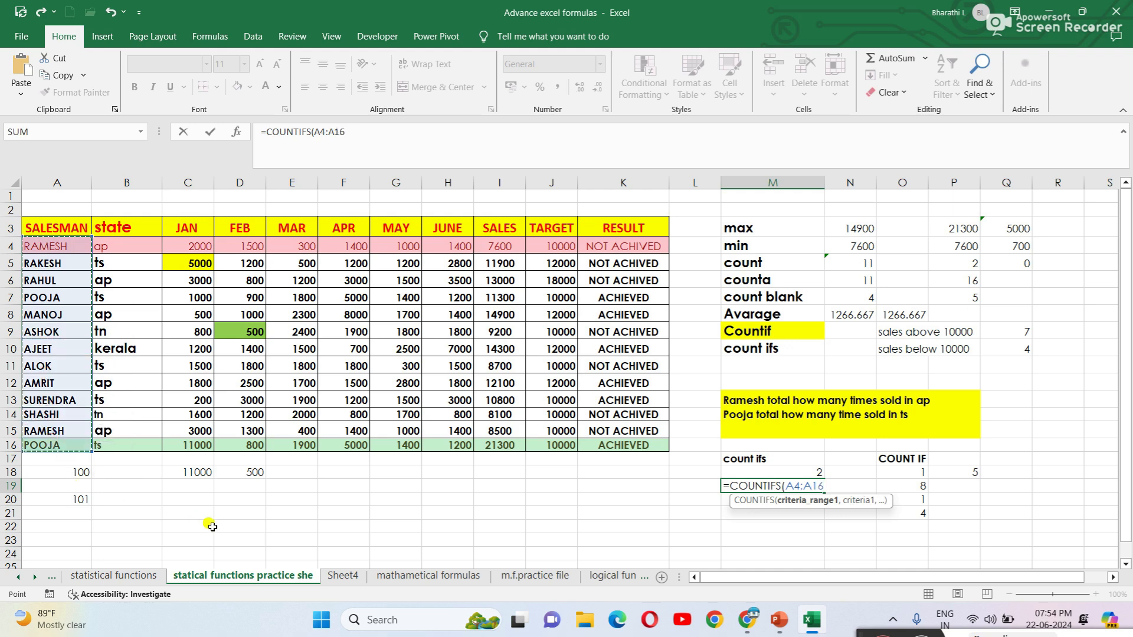
type(",\"R")
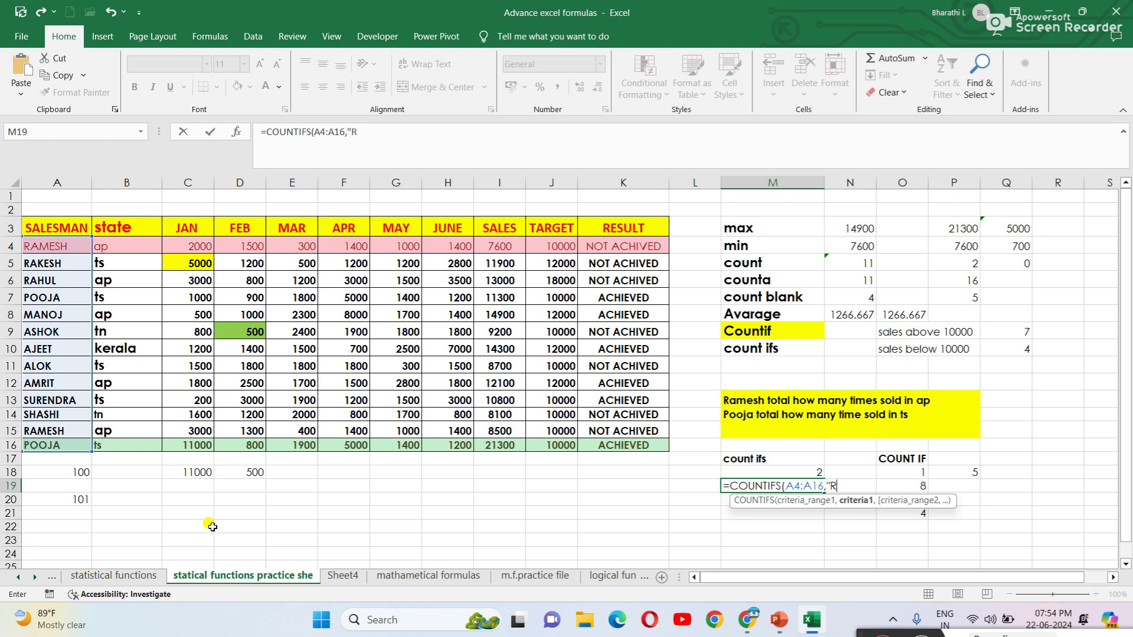
type("AMESH\",")
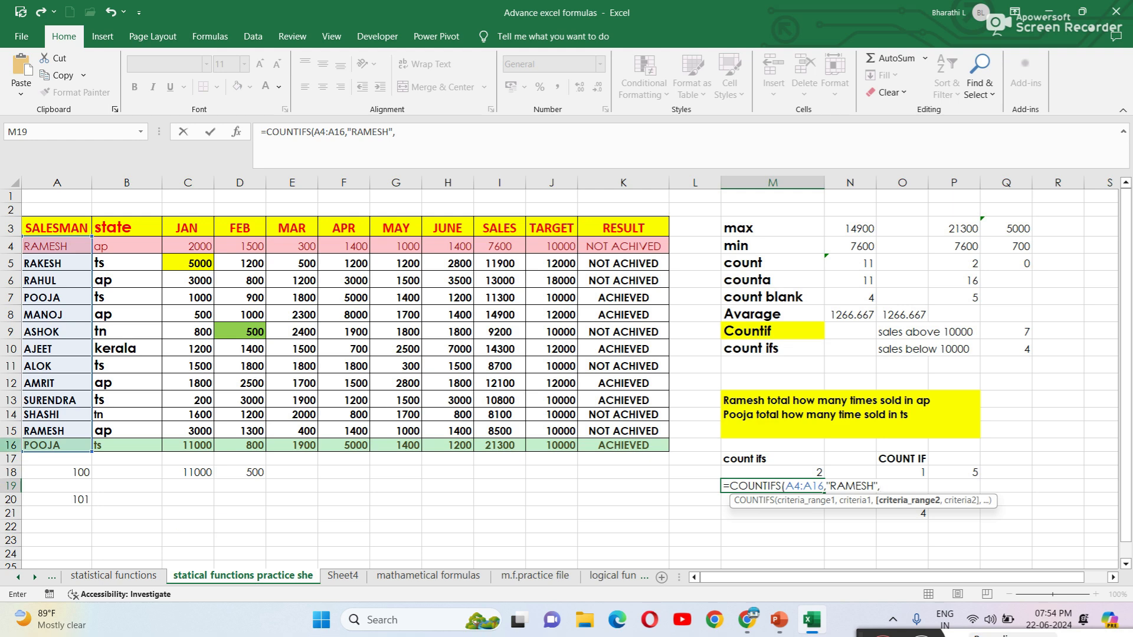
left_click_drag(109, 246, 126, 448)
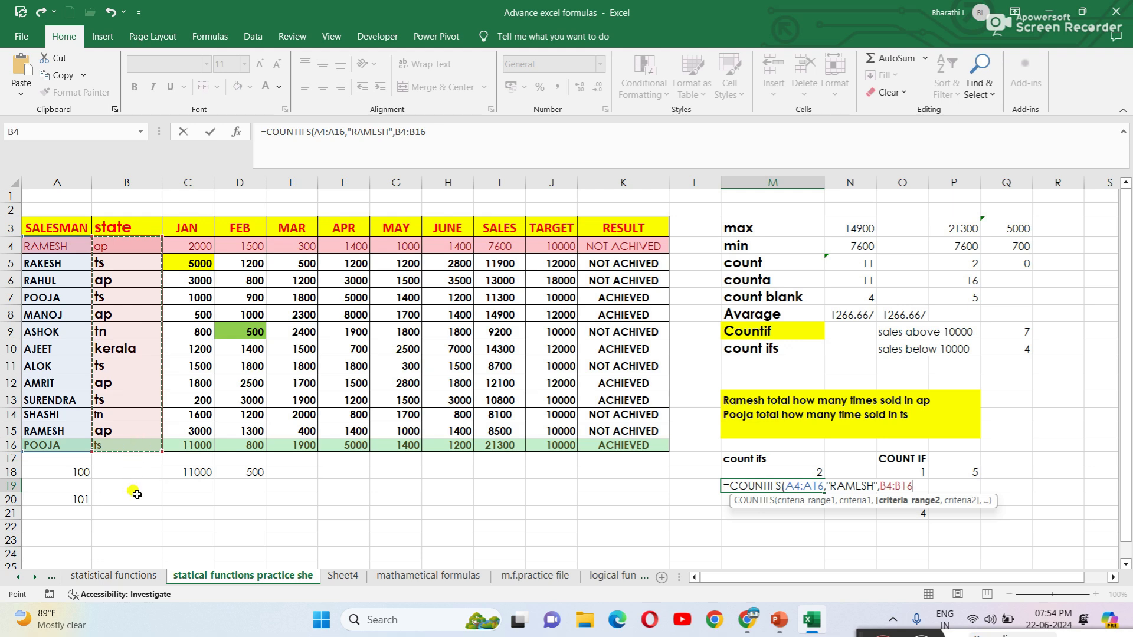
type(",")
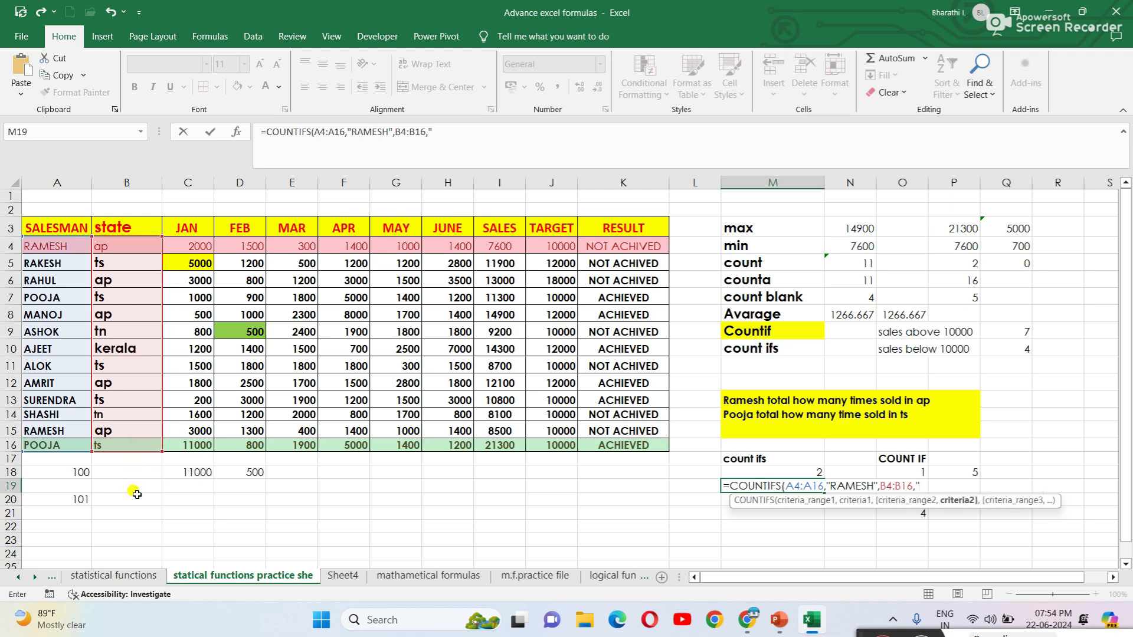
type("\"ap\")")
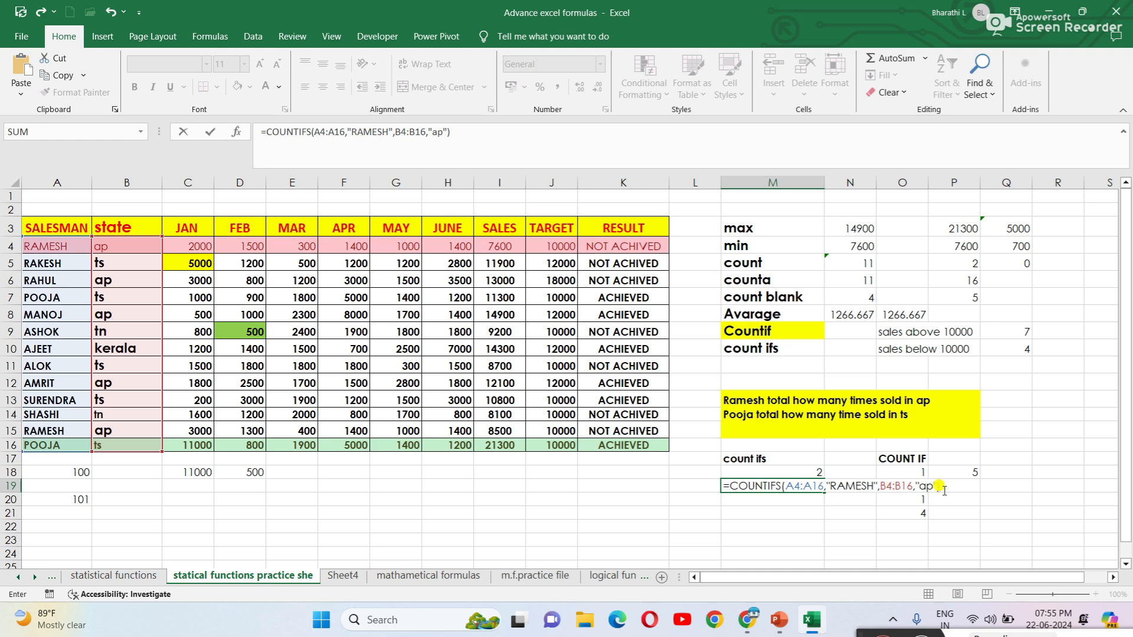
key("Return")
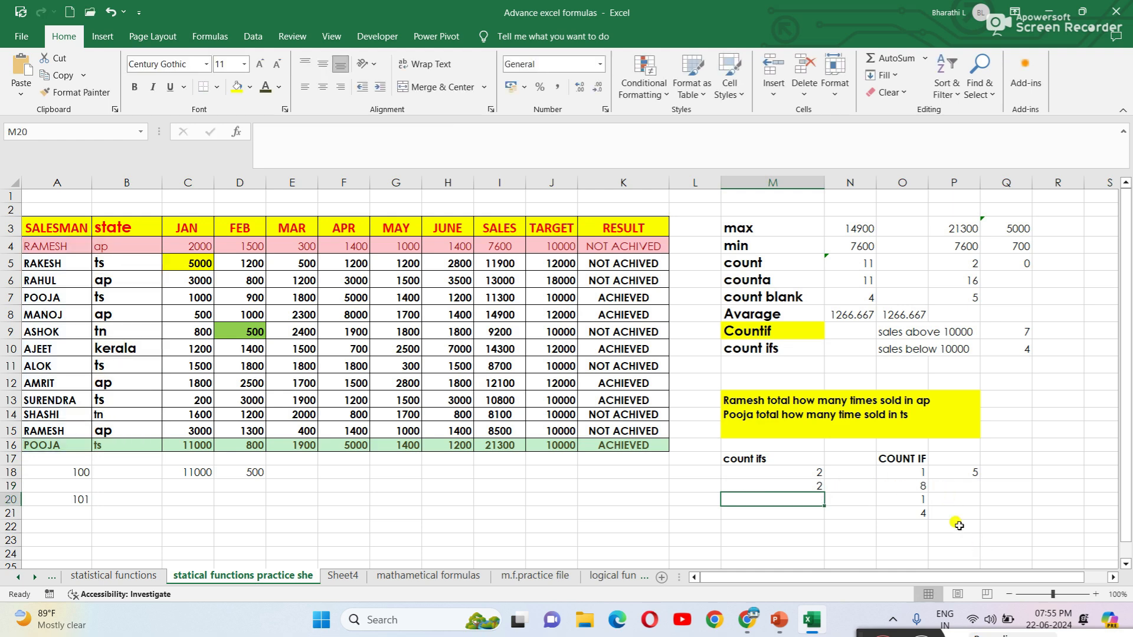
left_click(817, 487)
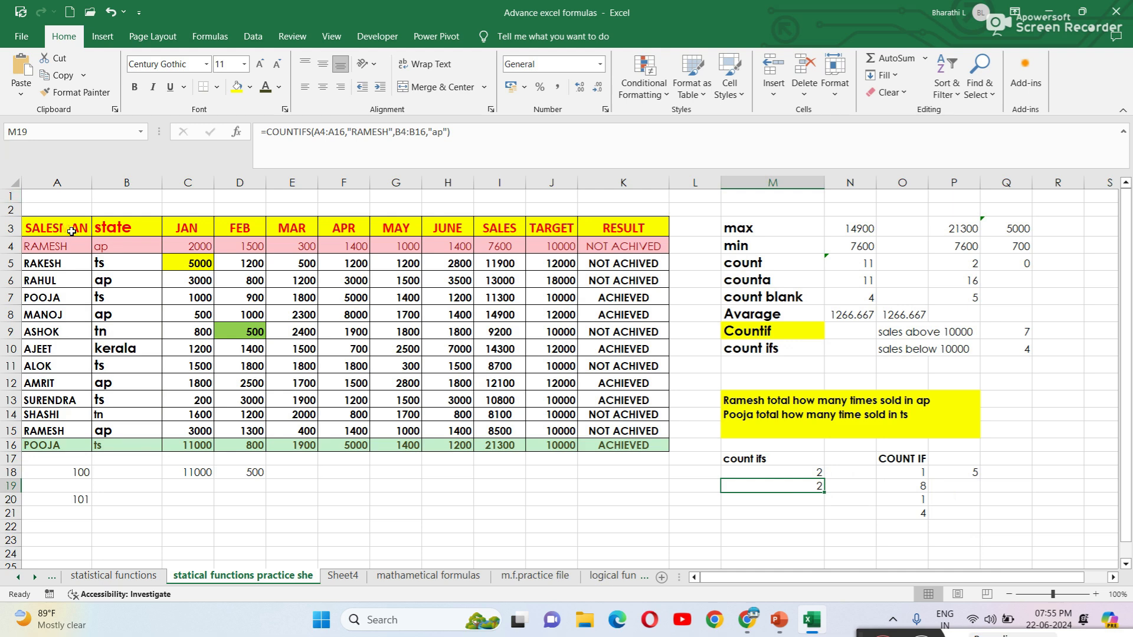
left_click(119, 247)
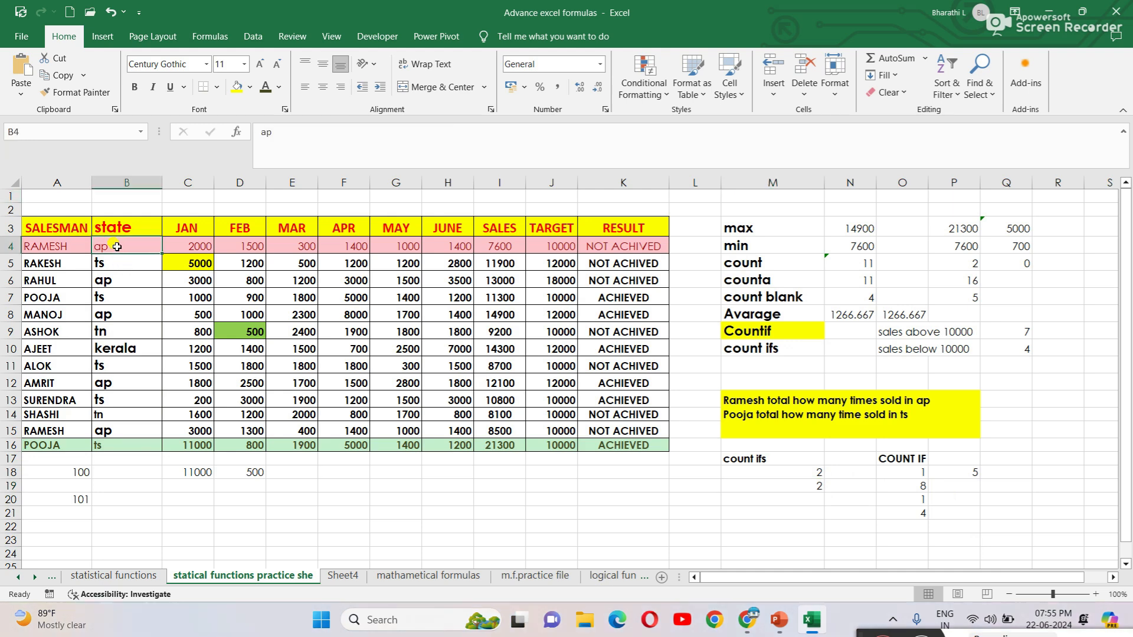
left_click(121, 432)
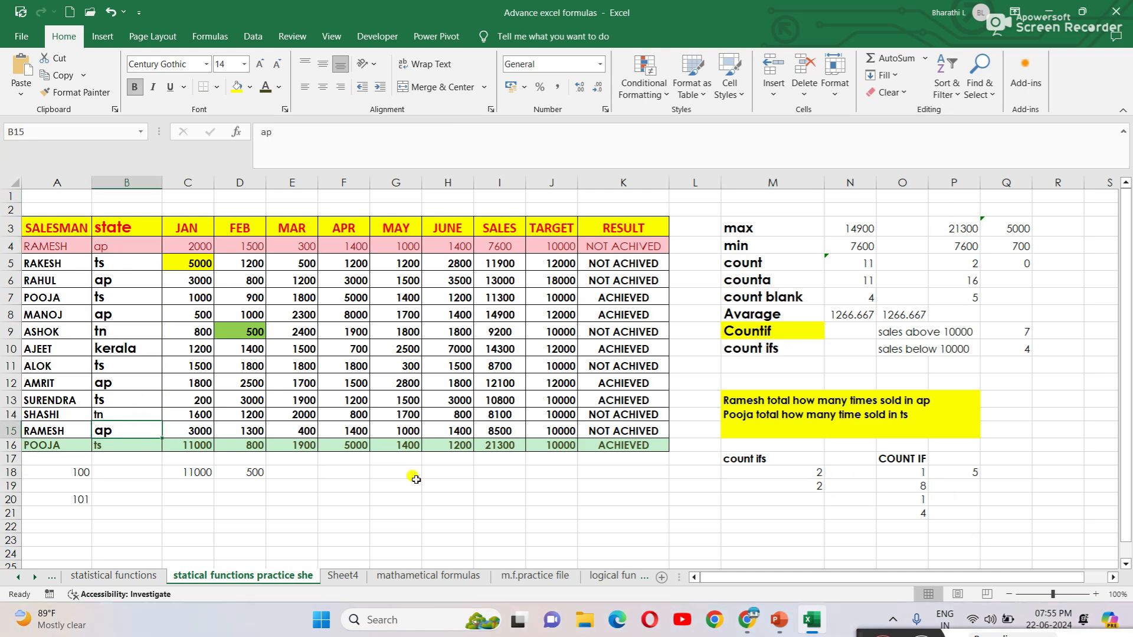
Step: Enter a COUNTIFS formula in cell M20 matching the salesman name from A16 in A4:A16 and "ts" in B4:B16, and check the matching rows
left_click(787, 515)
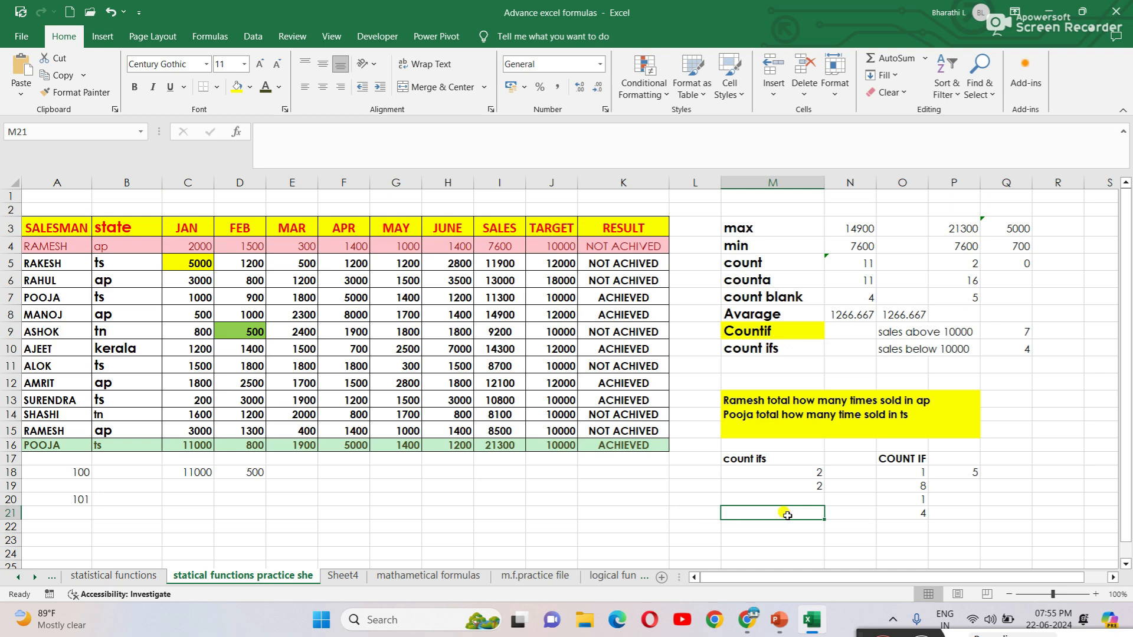
left_click(787, 500)
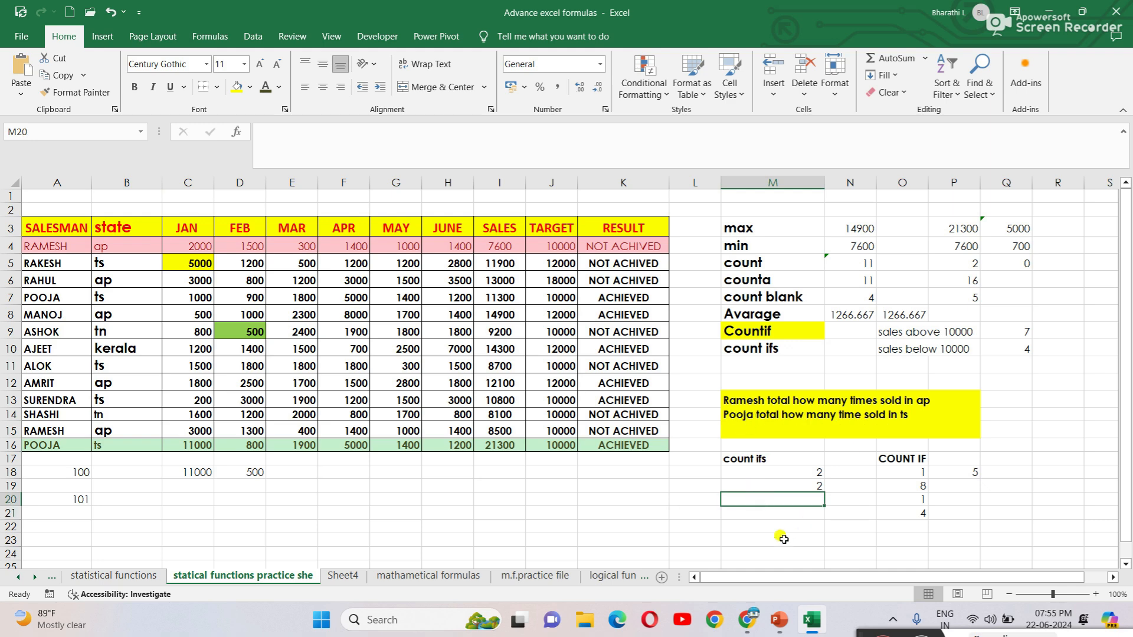
type("=coun")
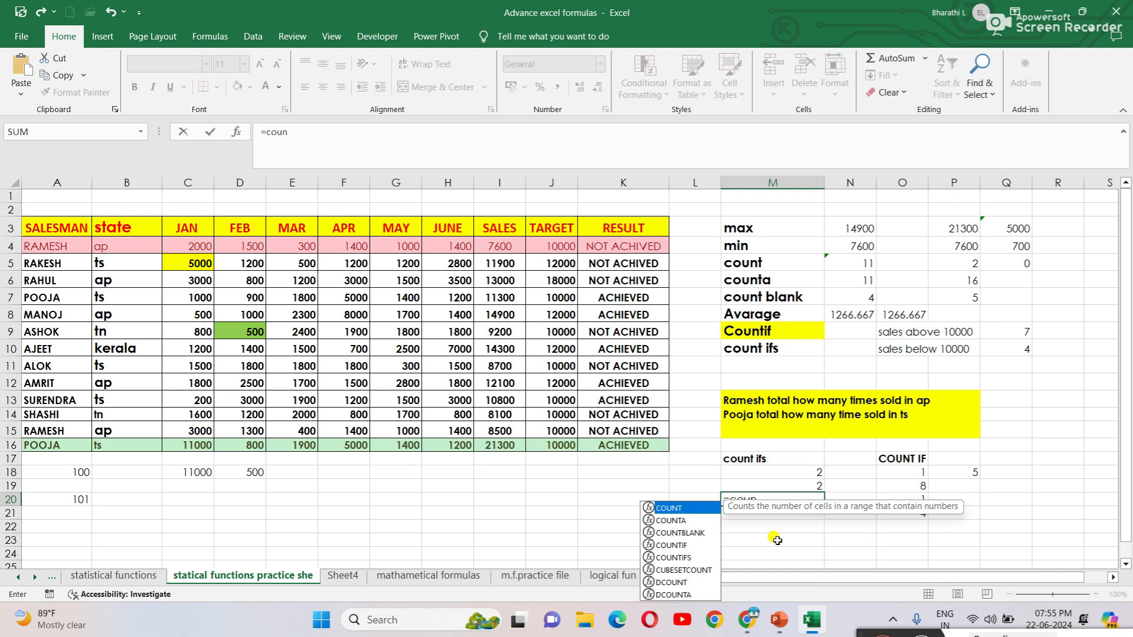
double_click(676, 557)
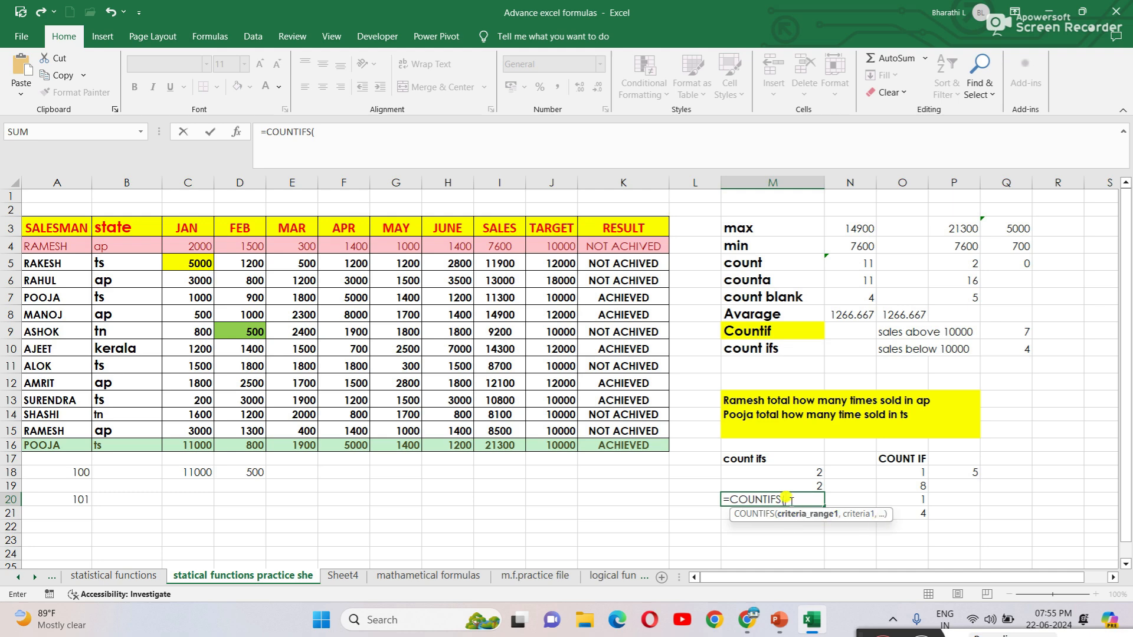
left_click_drag(52, 244, 42, 445)
type(",")
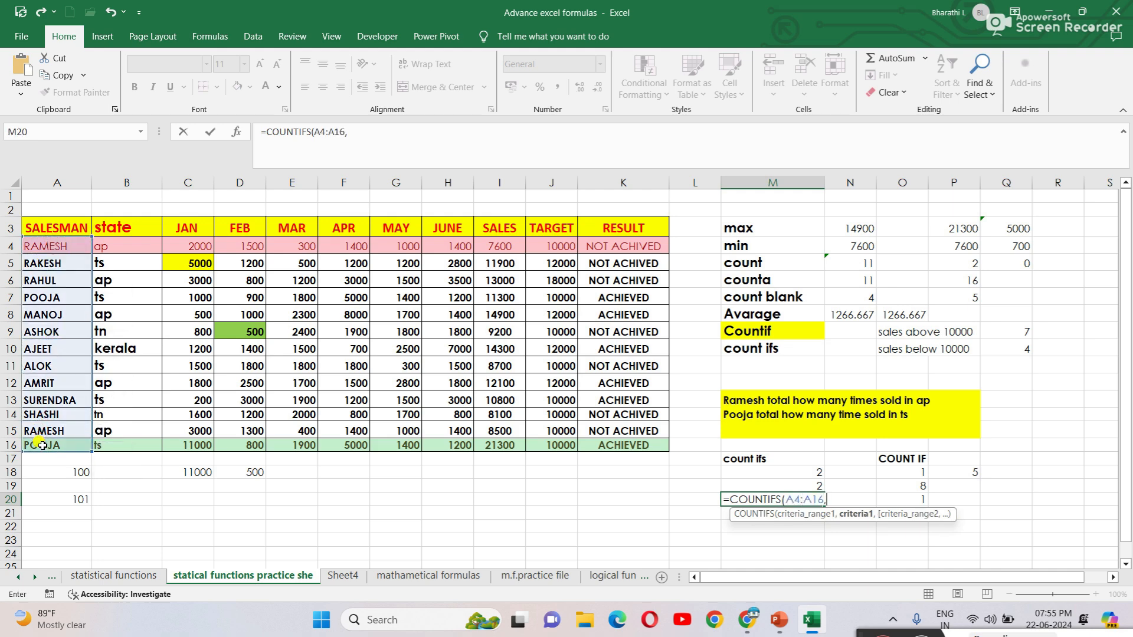
type("\"pooja\",")
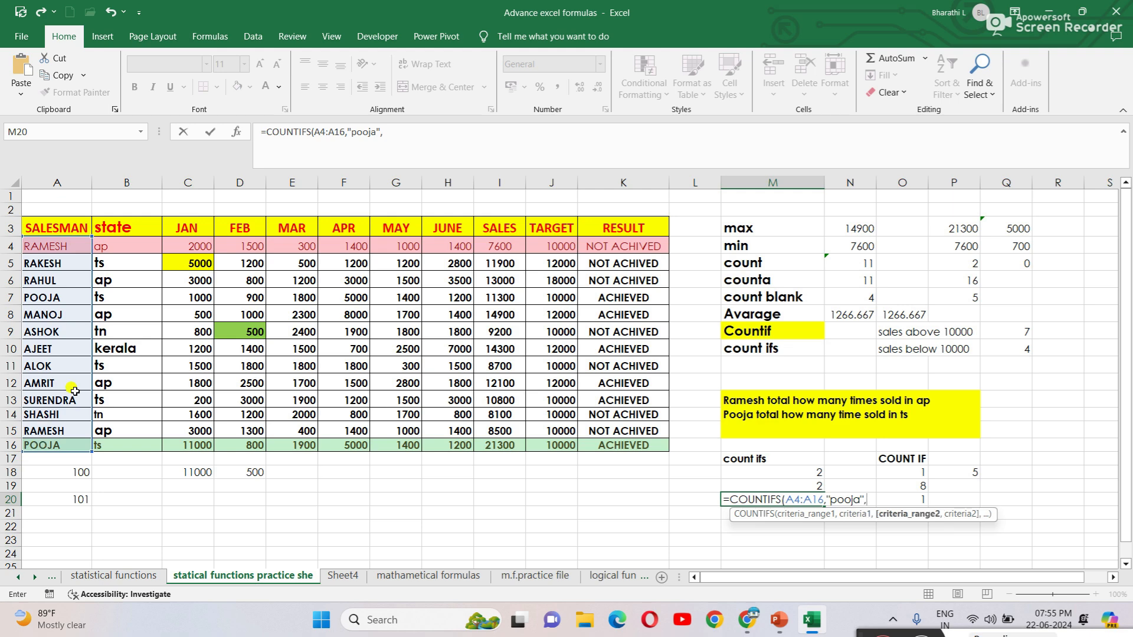
left_click_drag(118, 243, 101, 445)
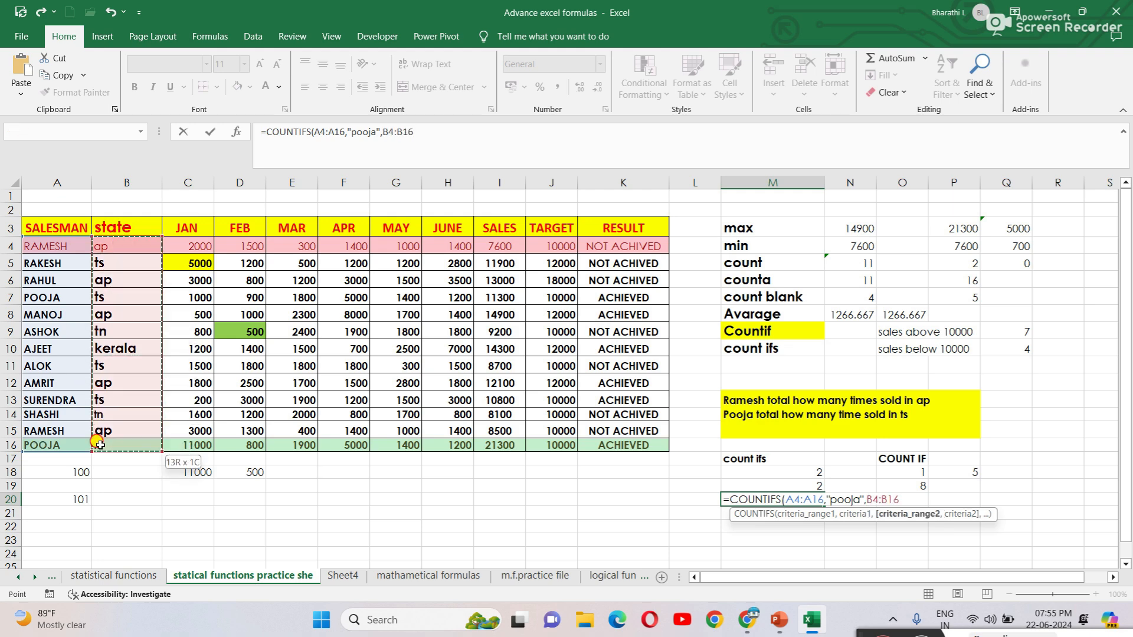
type(",")
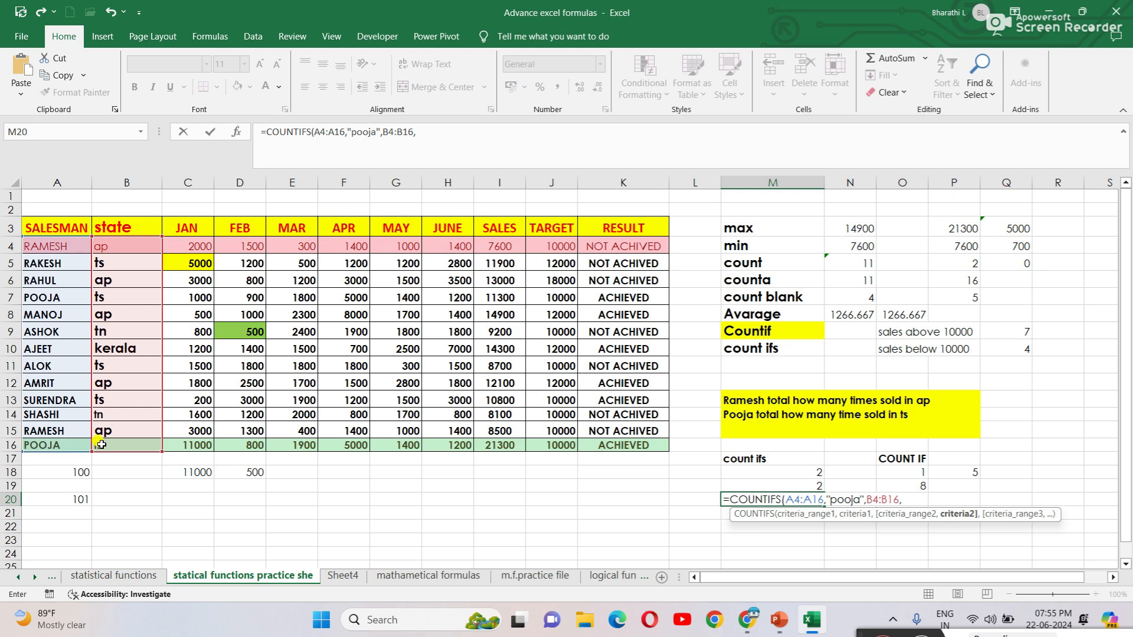
type("\"ts\")")
key("Return")
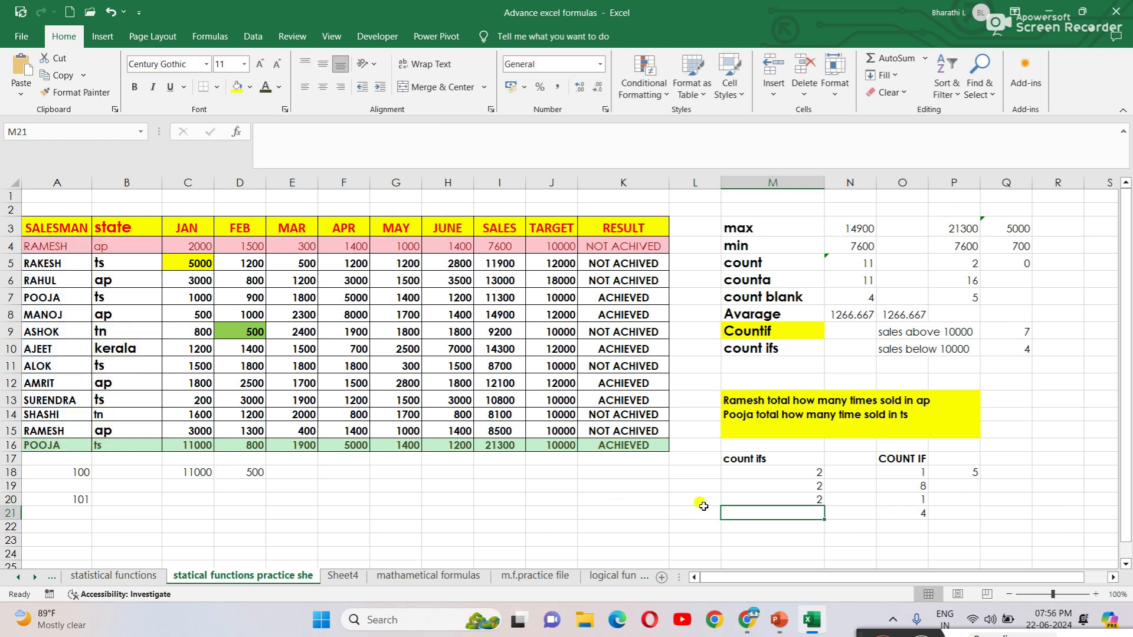
left_click(791, 499)
left_click(129, 449)
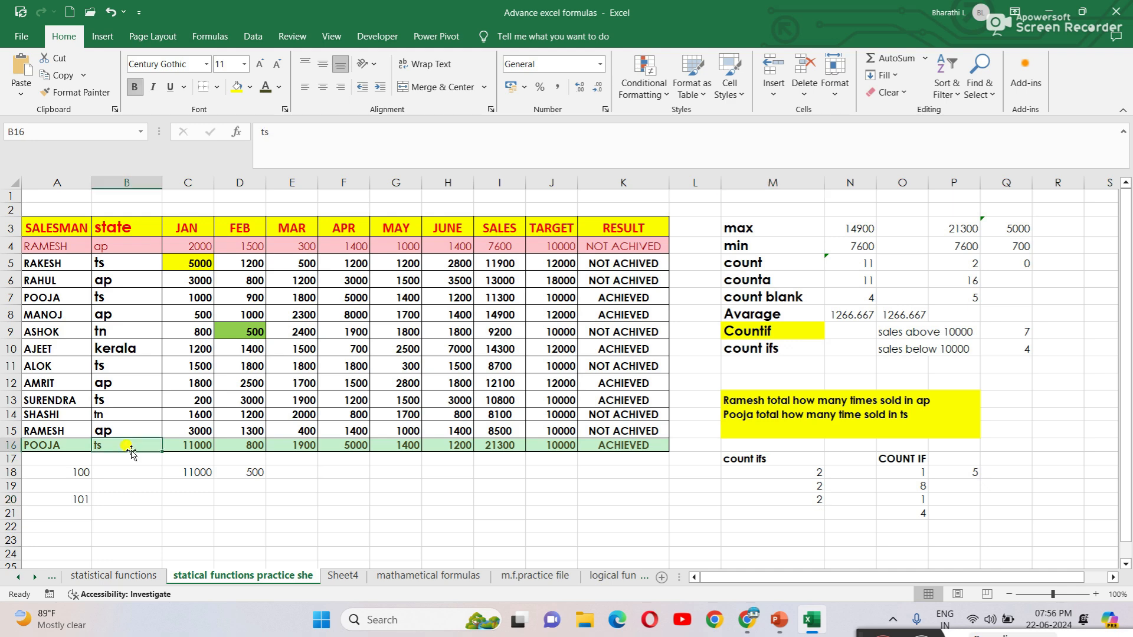
left_click(129, 292)
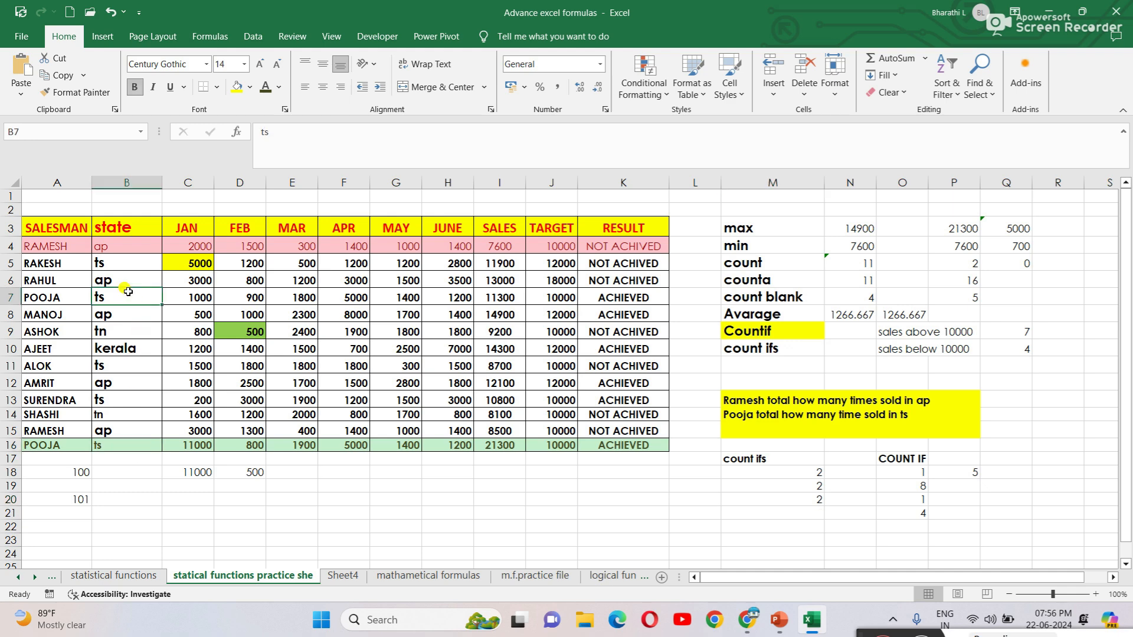
Step: Change the first criterion of the COUNTIFS formula in cell M20 to the salesman name from A8
left_click(773, 511)
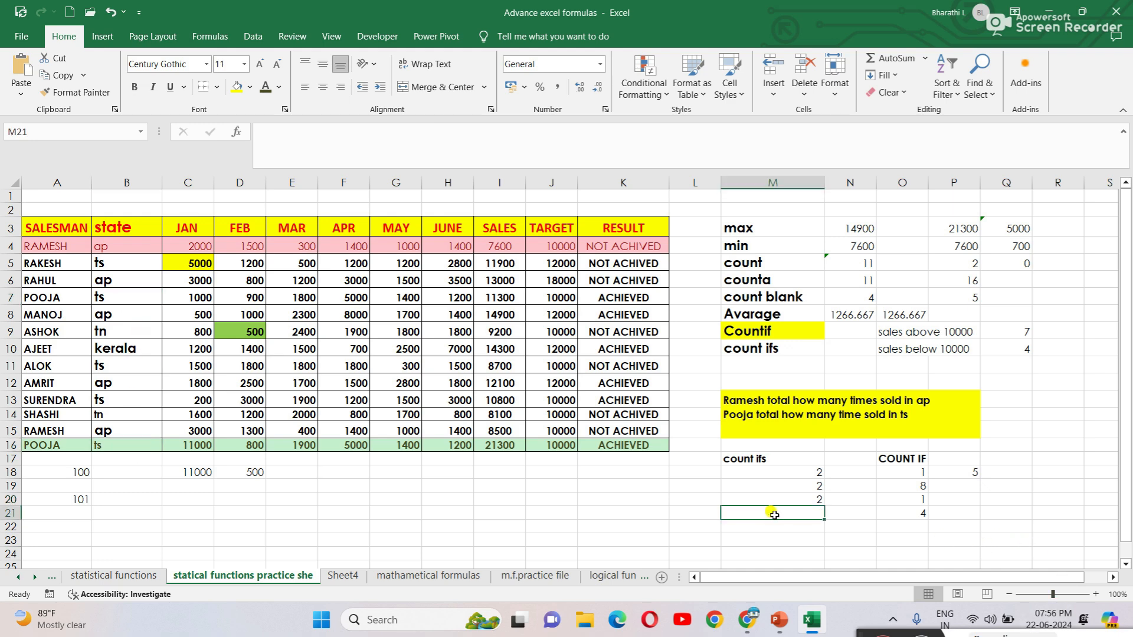
left_click(771, 501)
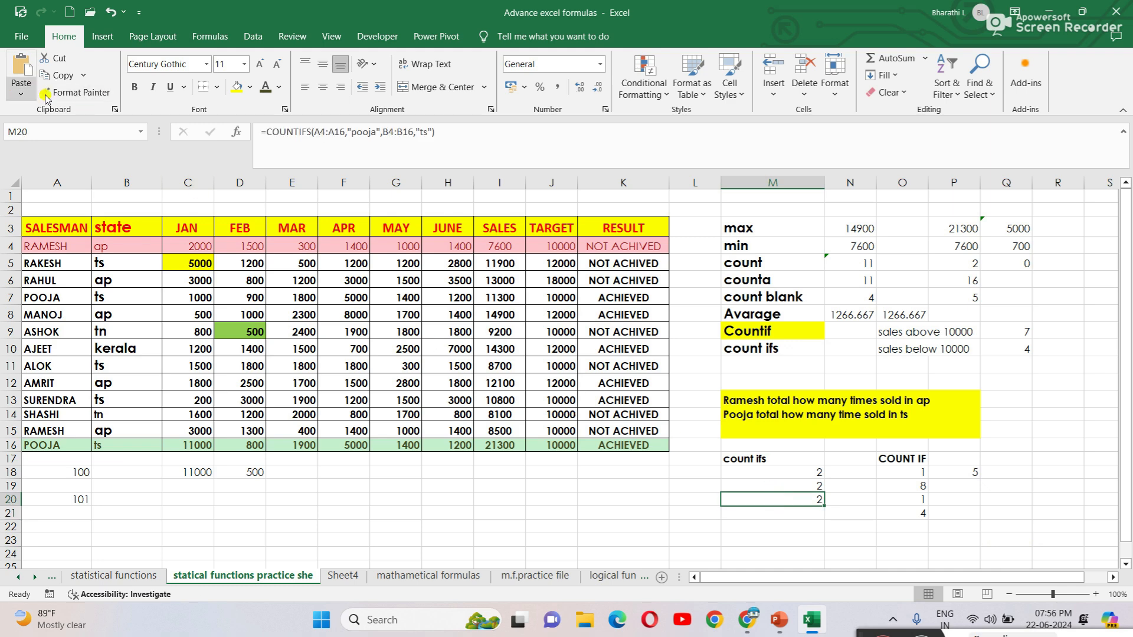
left_click(373, 129)
key("BackSpace")
key("BackSpace")
key("BackSpace")
key("BackSpace")
key("BackSpace")
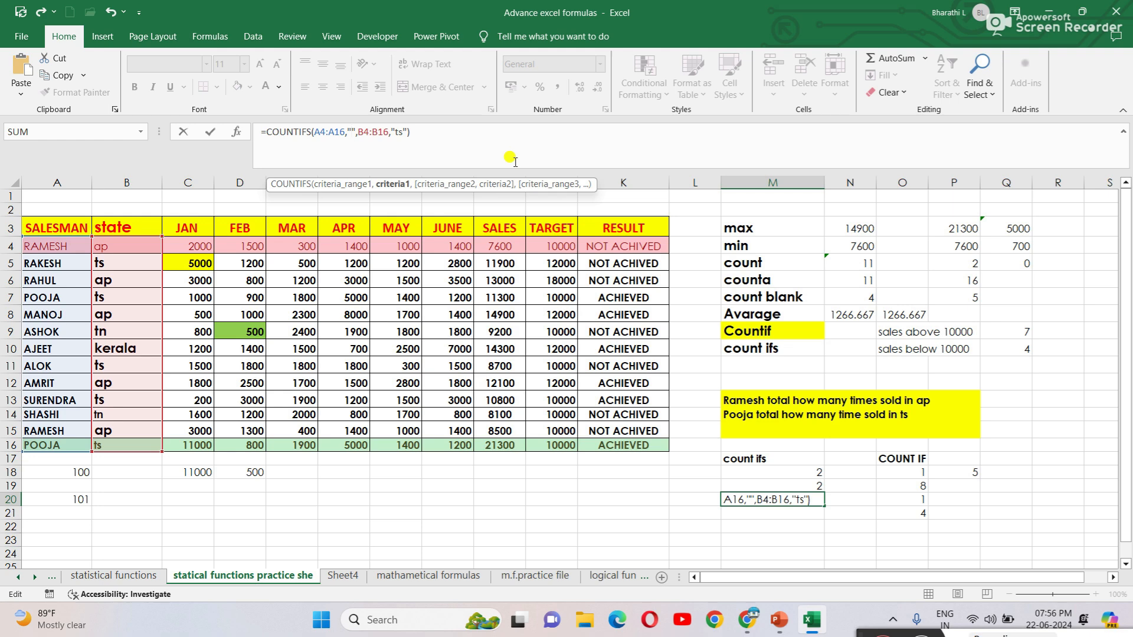
type("manoj")
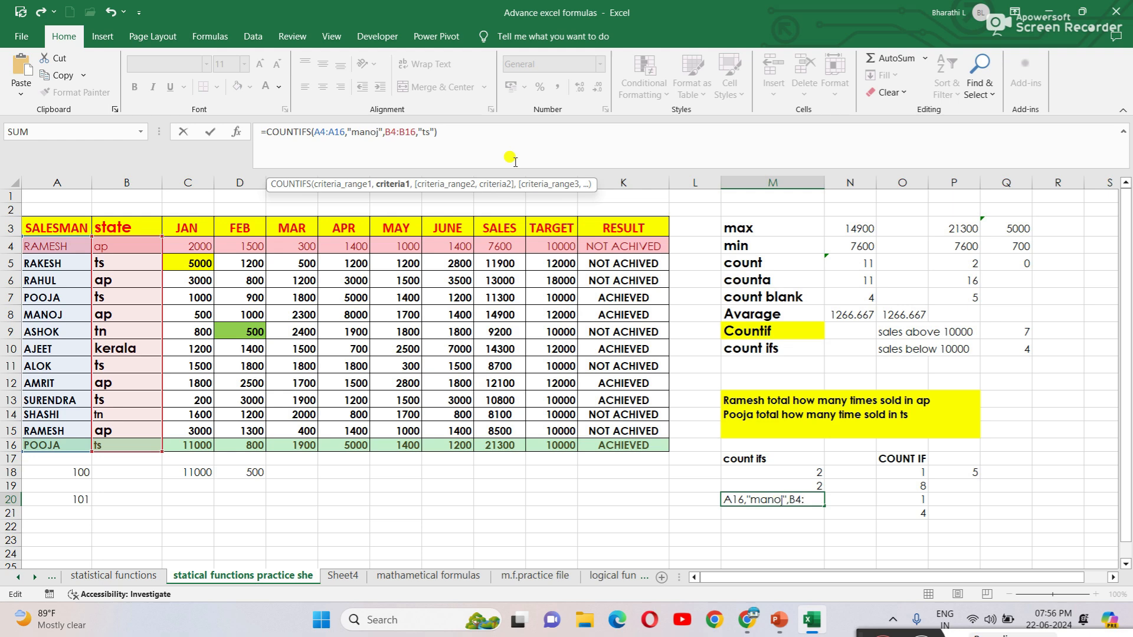
Step: Change the state criterion of the COUNTIFS formula in cell M20 to "ap" and confirm the formula
left_click(429, 131)
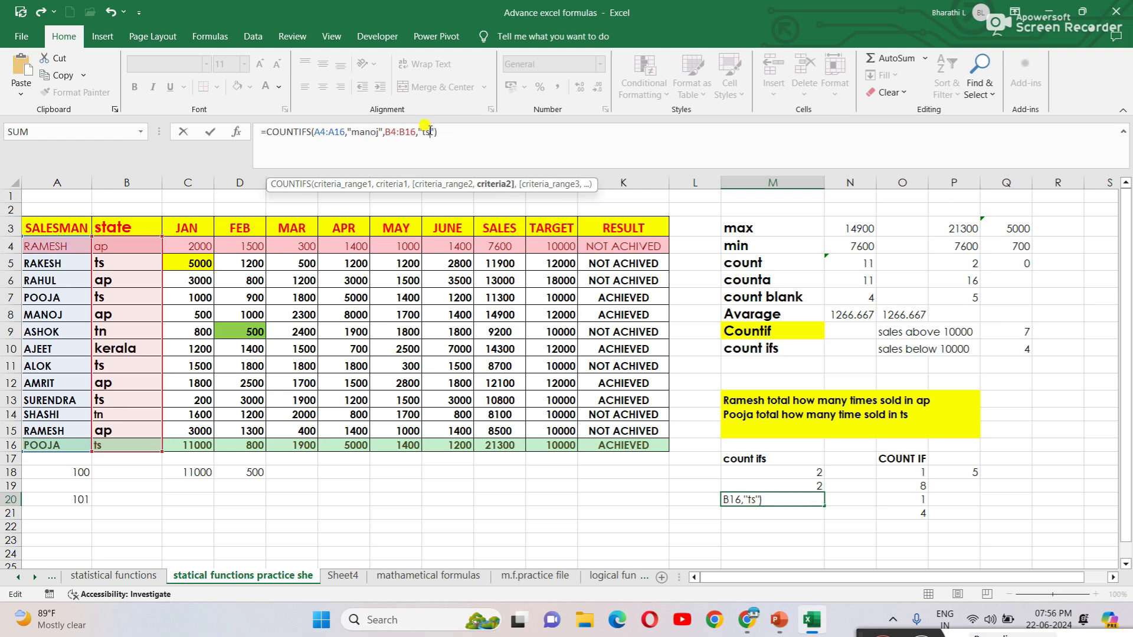
key("BackSpace")
key("BackSpace")
type("ap")
left_click(516, 137)
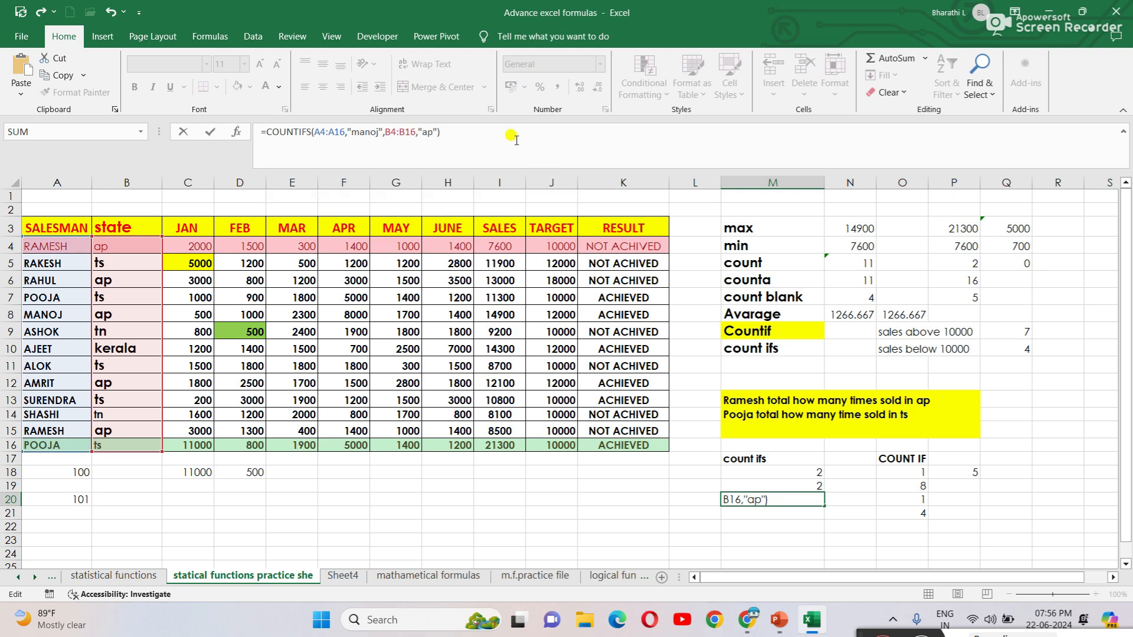
key("Return")
left_click(774, 495)
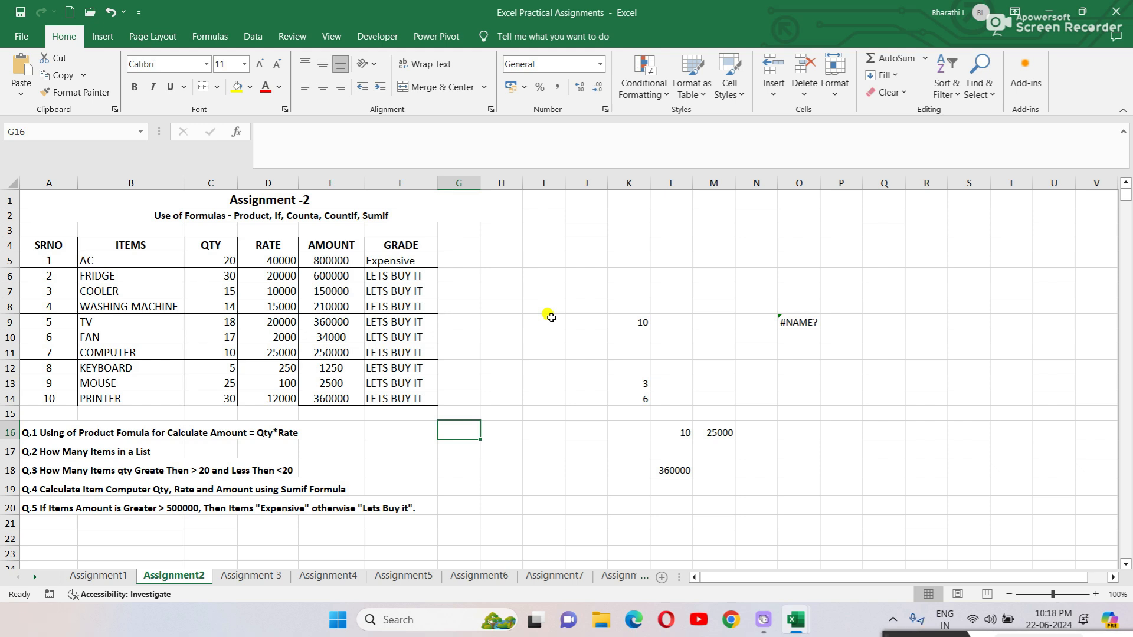
Step: Examine the items, quantities and rates on the Assignment2 sheet of Excel Practical Assignments and the PRODUCT formula in E6
left_click(551, 319)
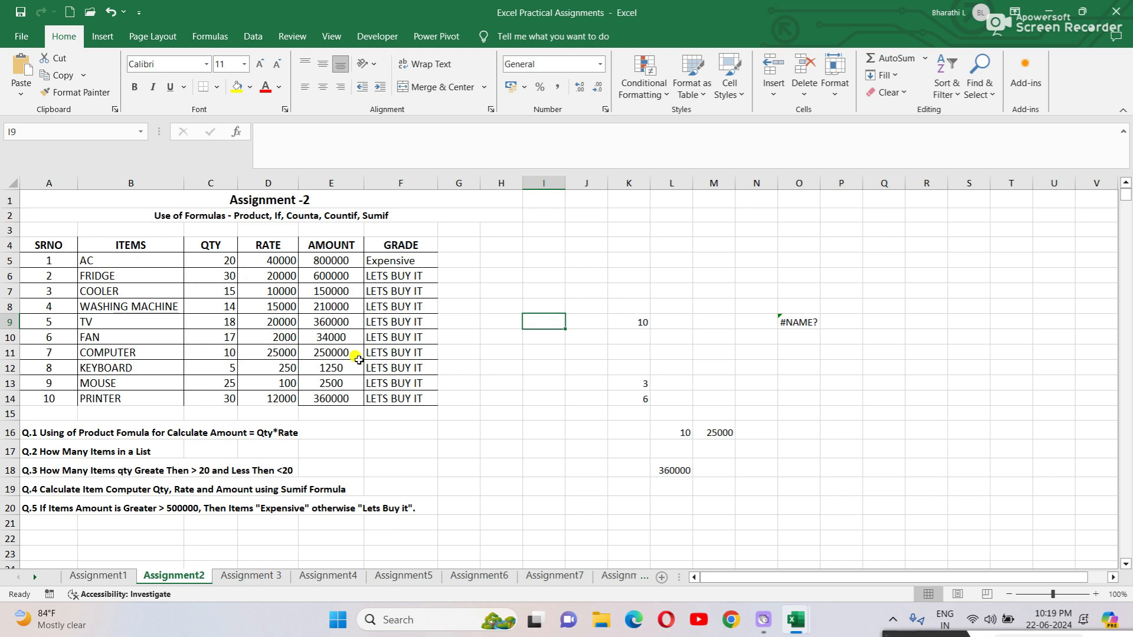
left_click_drag(129, 260, 170, 403)
left_click(232, 265)
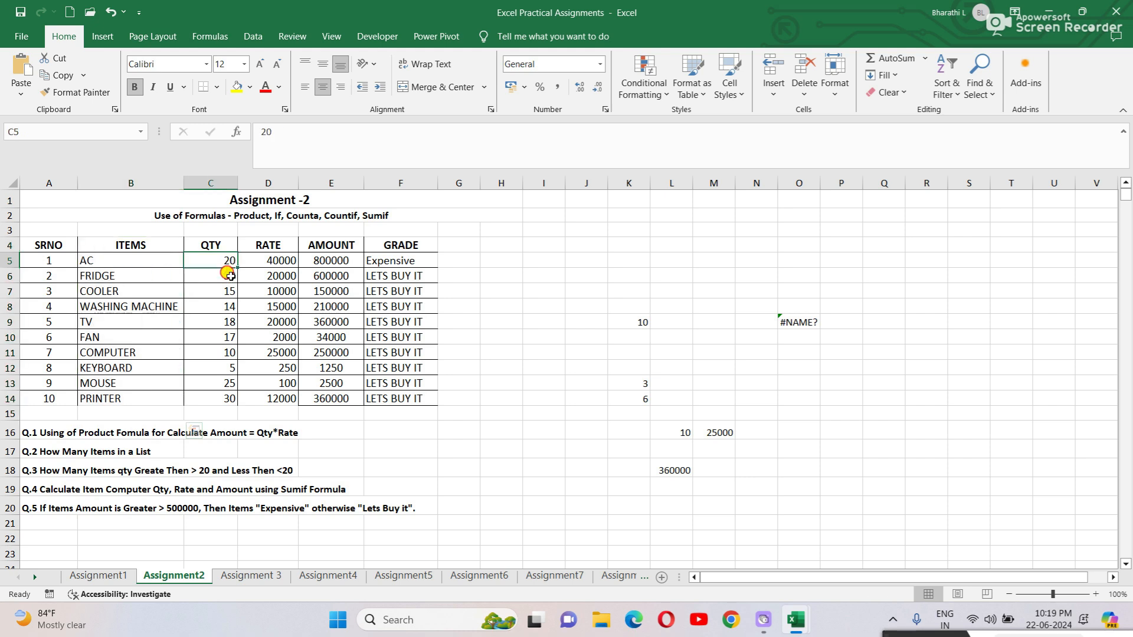
left_click_drag(232, 265, 233, 399)
left_click_drag(271, 260, 260, 398)
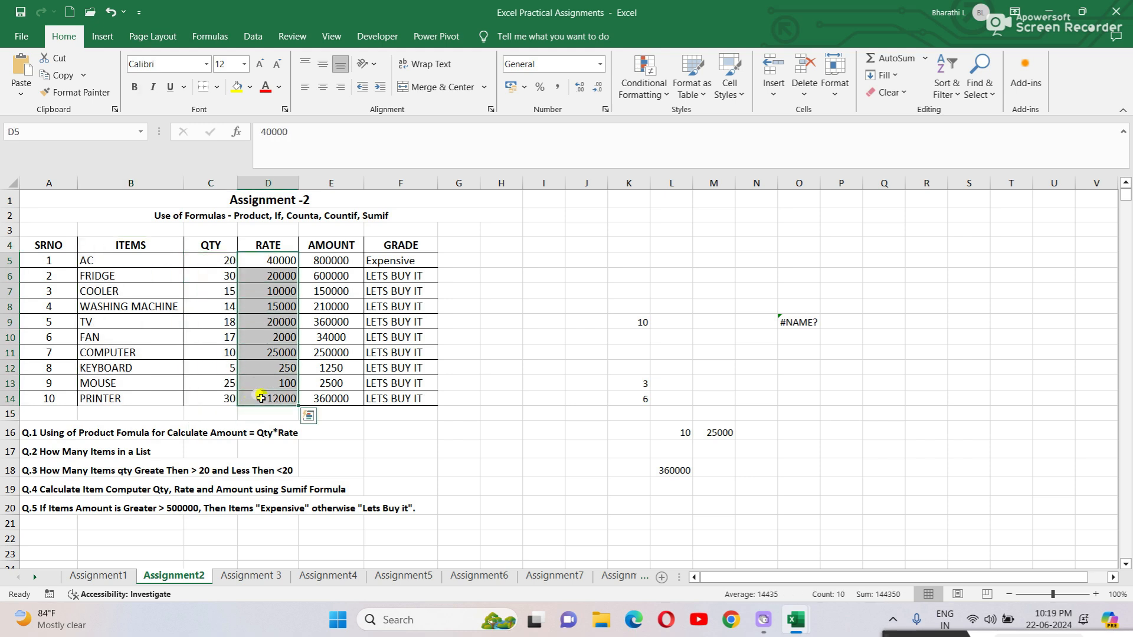
left_click(568, 378)
left_click(347, 277)
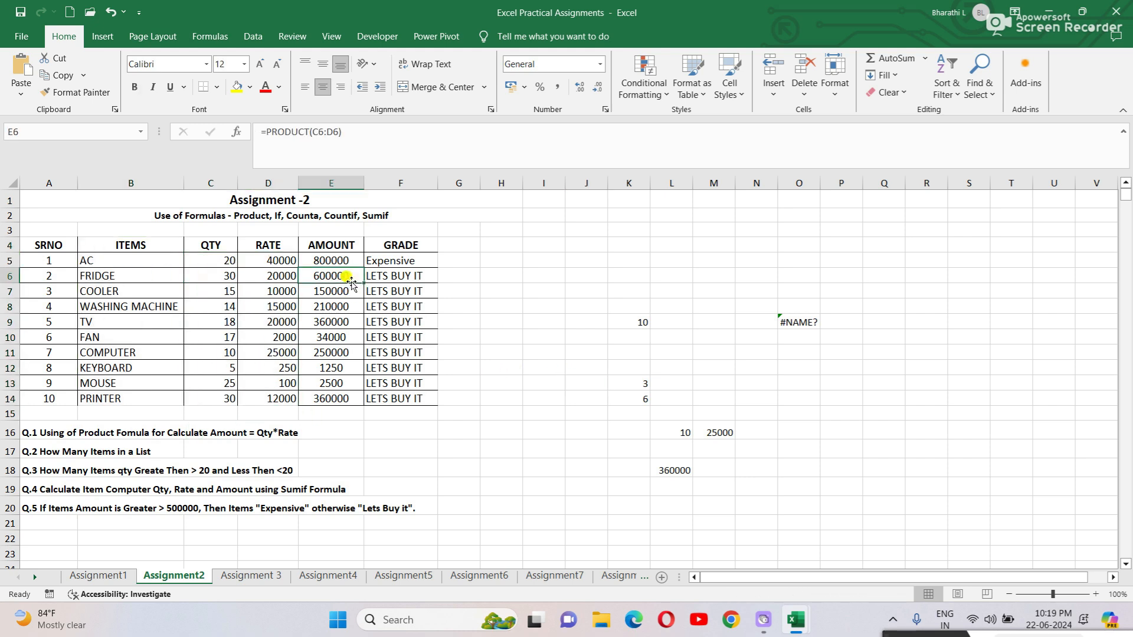
left_click(491, 307)
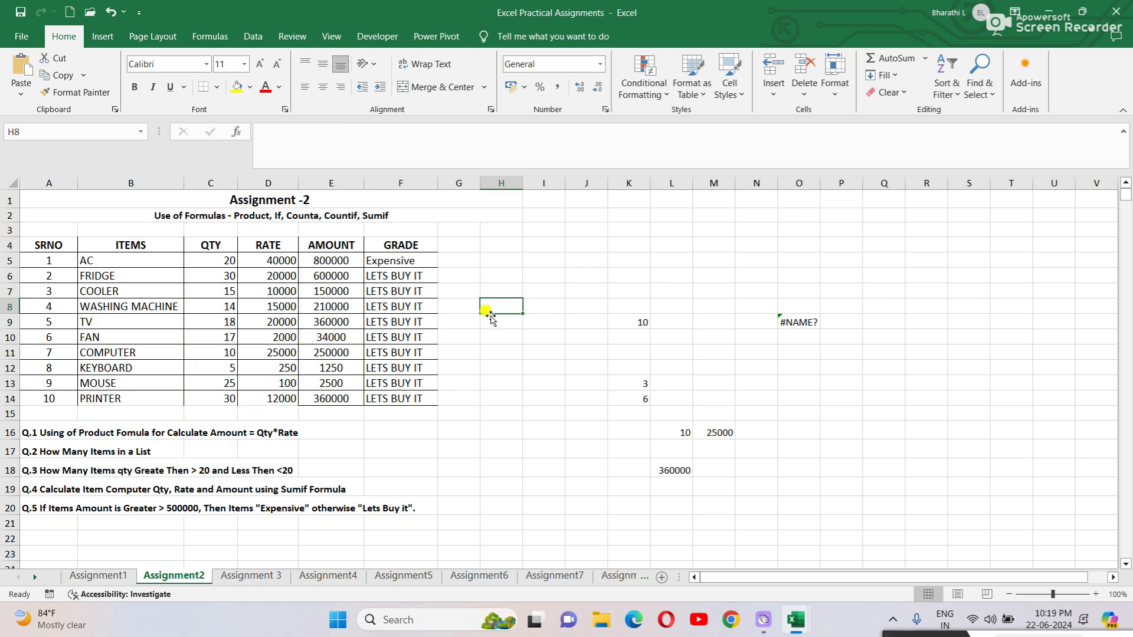
left_click(490, 445)
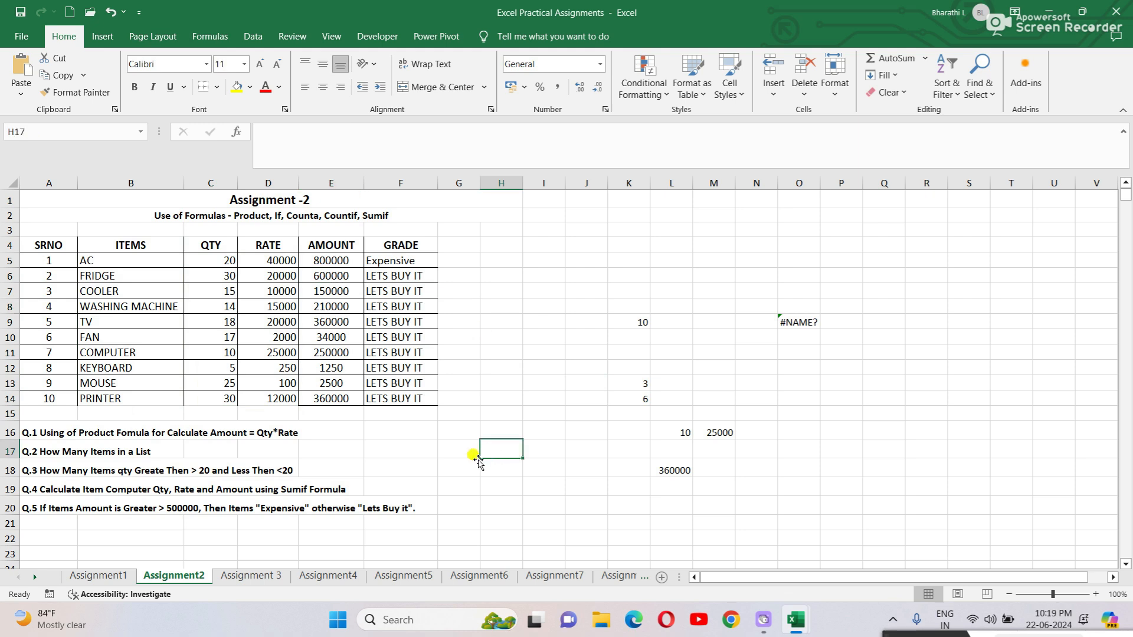
Step: Answer Q.2 by entering a COUNT formula over A5:A14 in cell F17 to count the items in the list
left_click(120, 451)
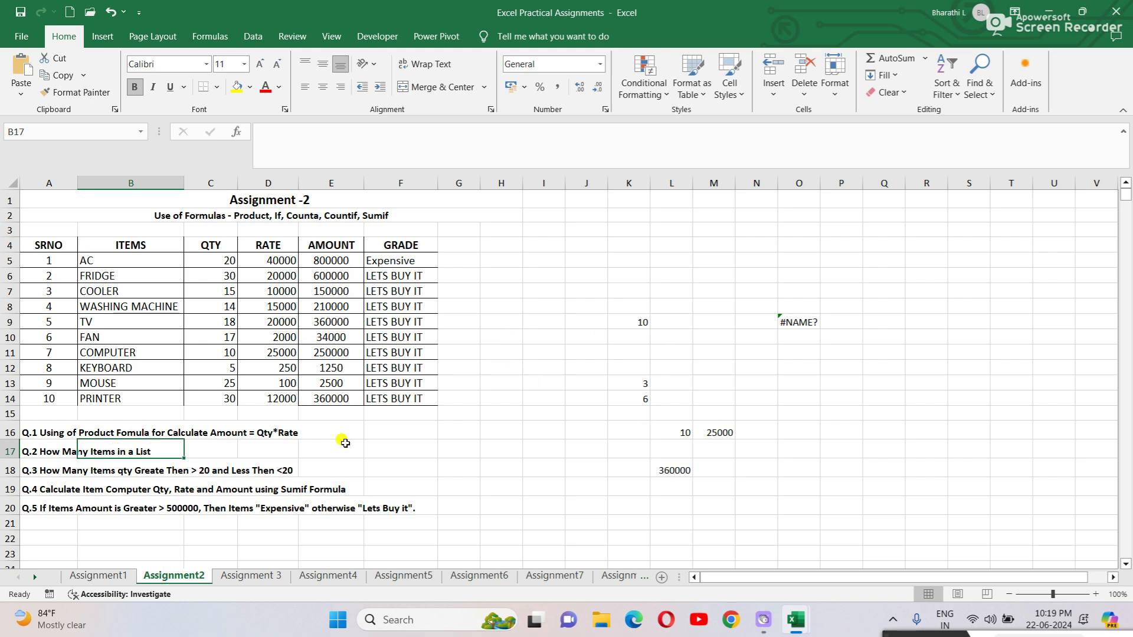
left_click(270, 452)
left_click(386, 452)
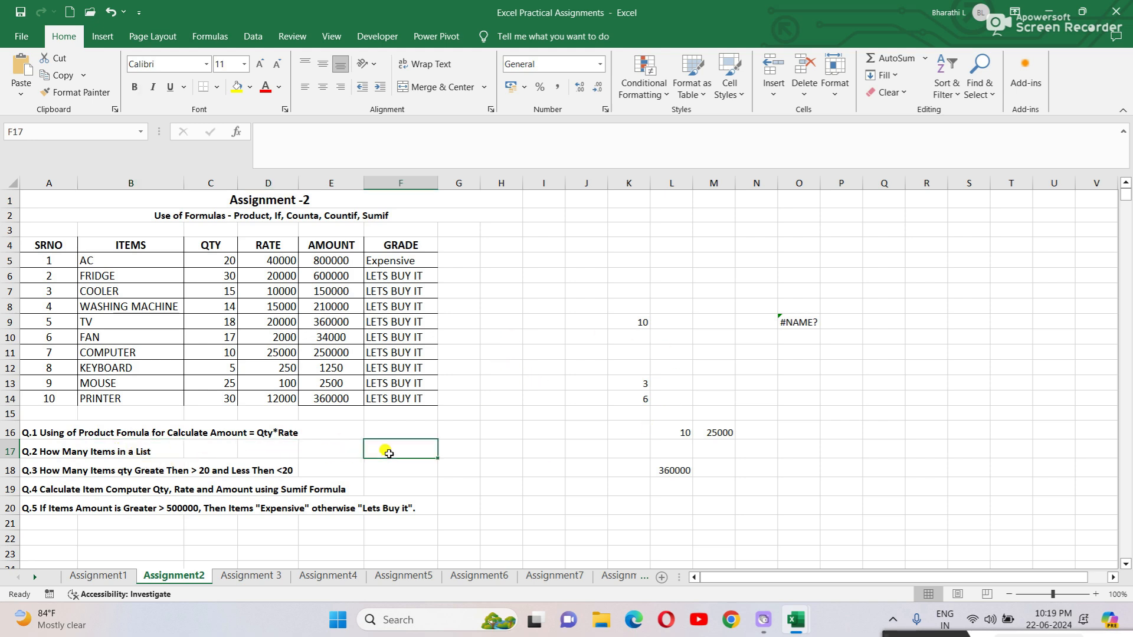
type("=")
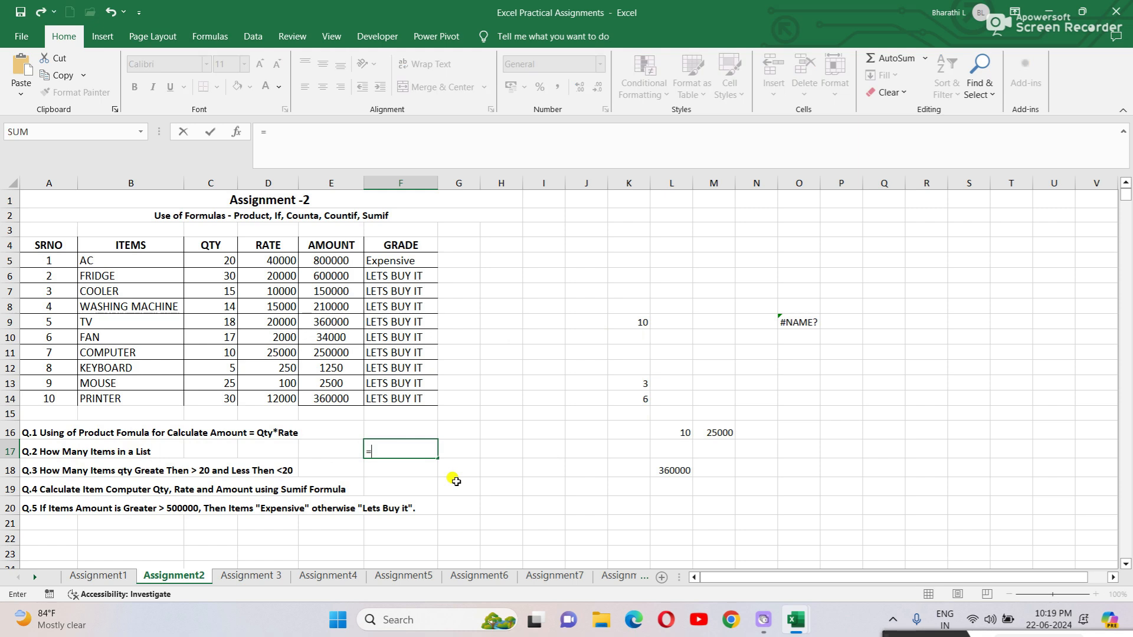
type("COUNT")
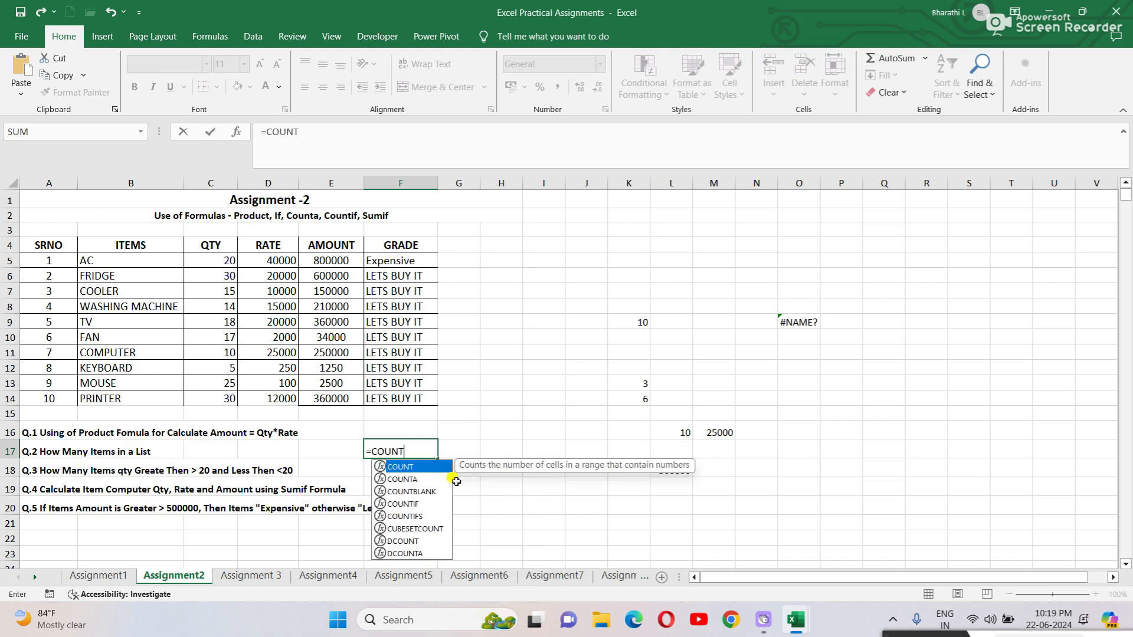
double_click(407, 469)
left_click_drag(47, 261, 24, 400)
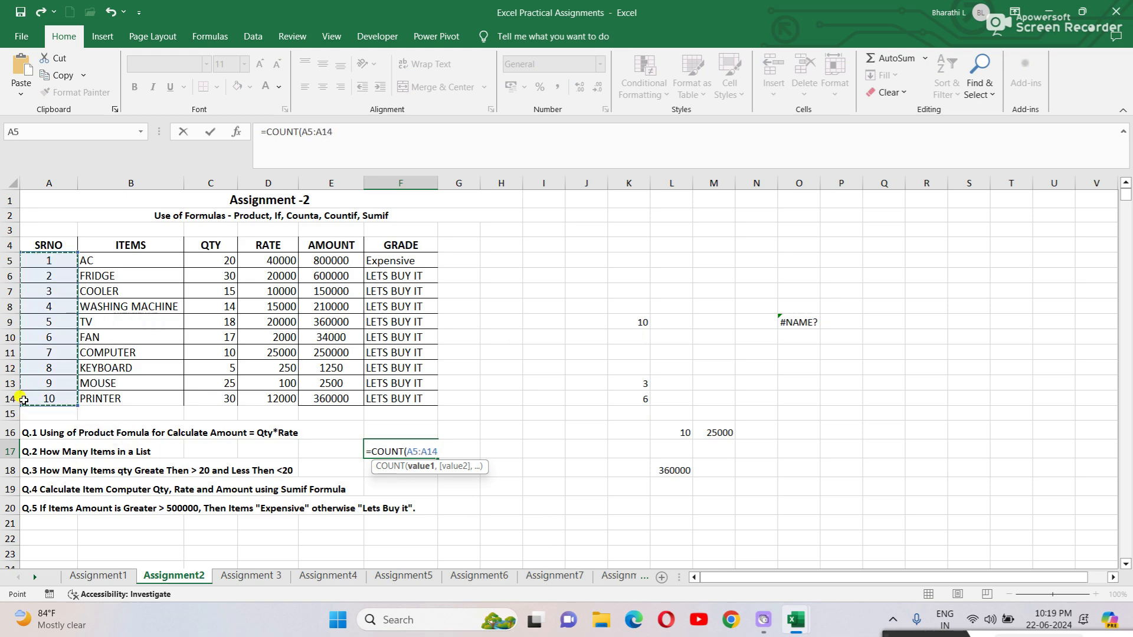
key("Return")
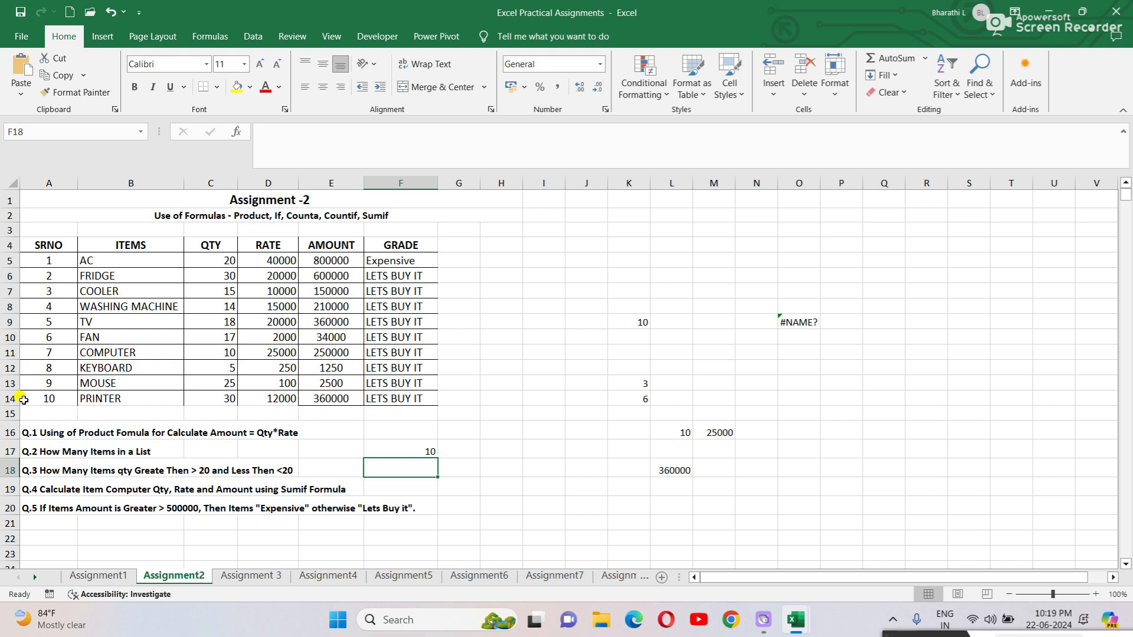
left_click(430, 452)
left_click(457, 452)
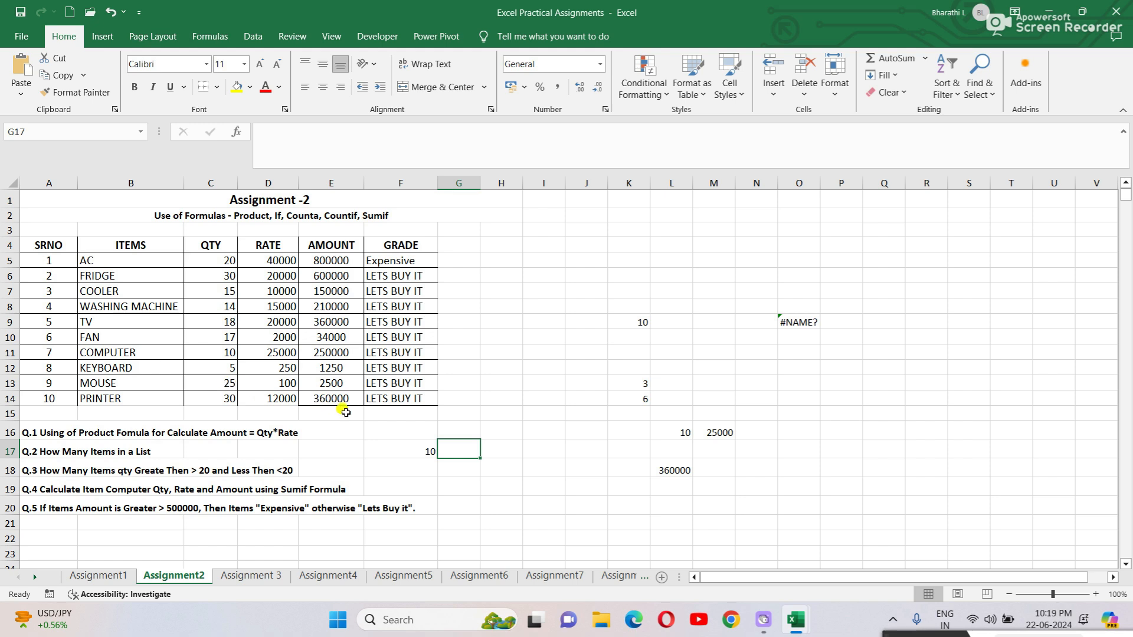
Step: Enter a COUNTIF formula in cell G18 counting the quantities in C5:C14 that match ">20" for Q.3
left_click(453, 473)
type("=")
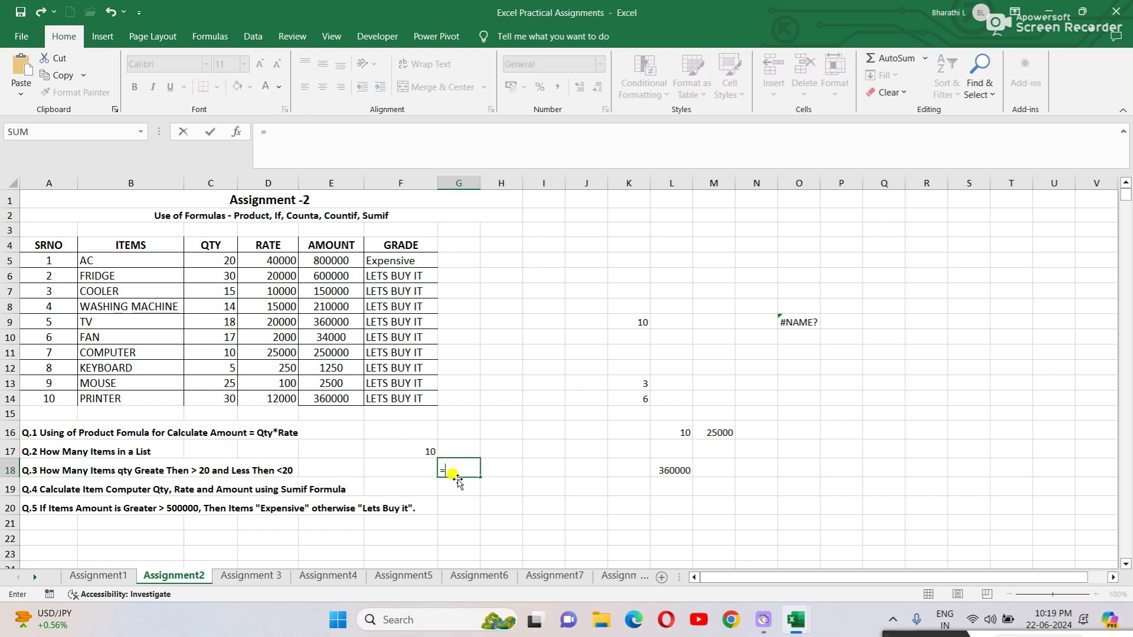
type("COU")
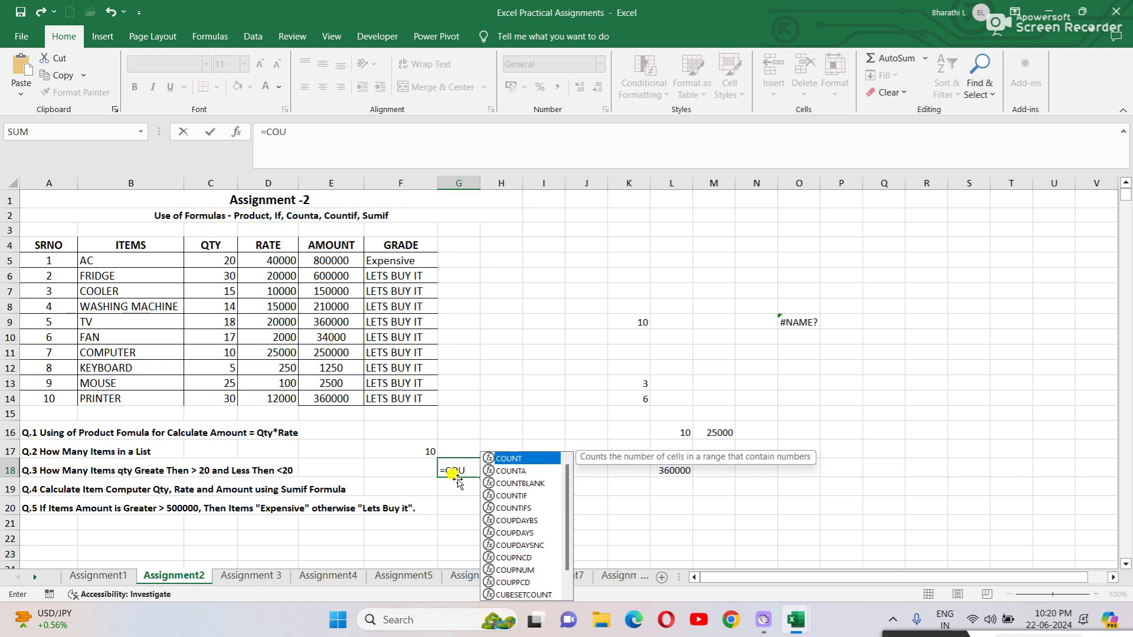
double_click(511, 496)
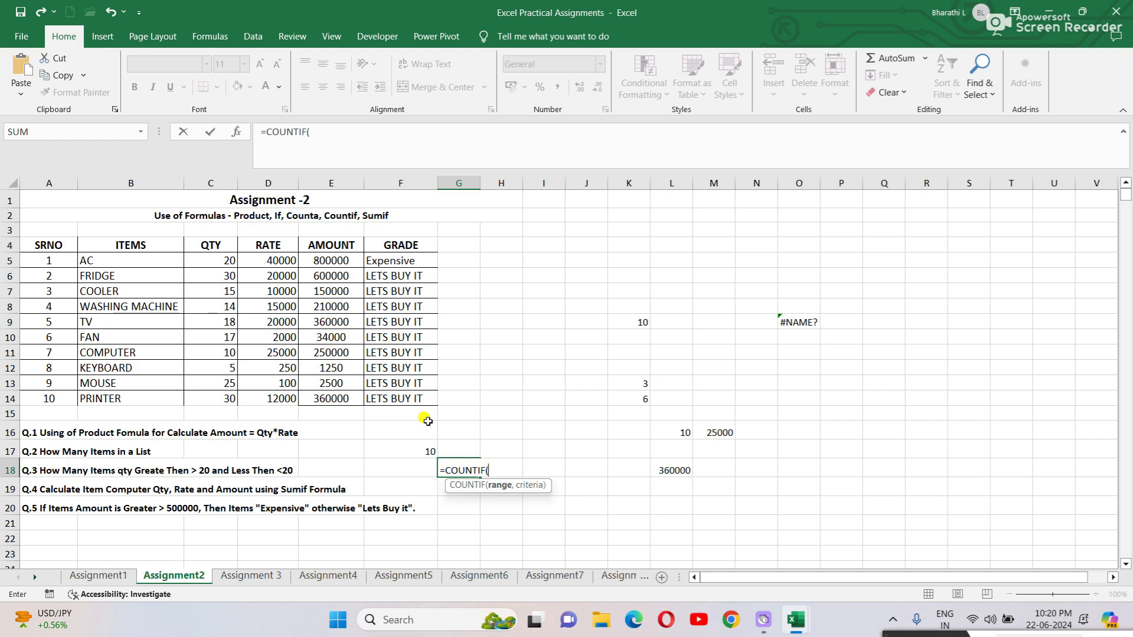
left_click_drag(204, 263, 196, 395)
type(",")
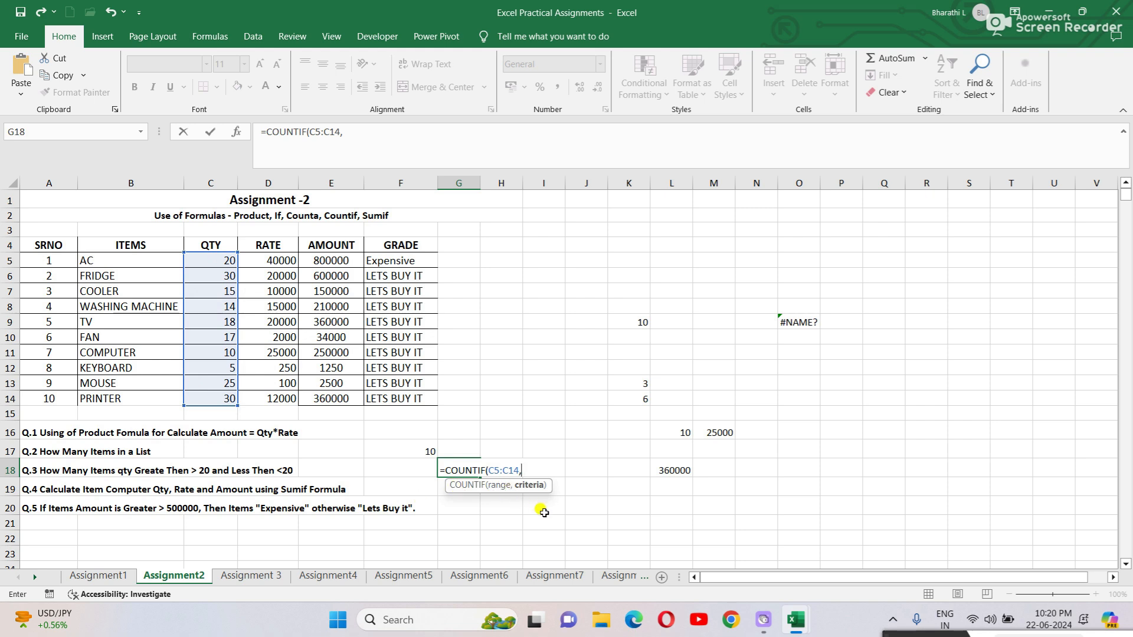
type("\">20\")")
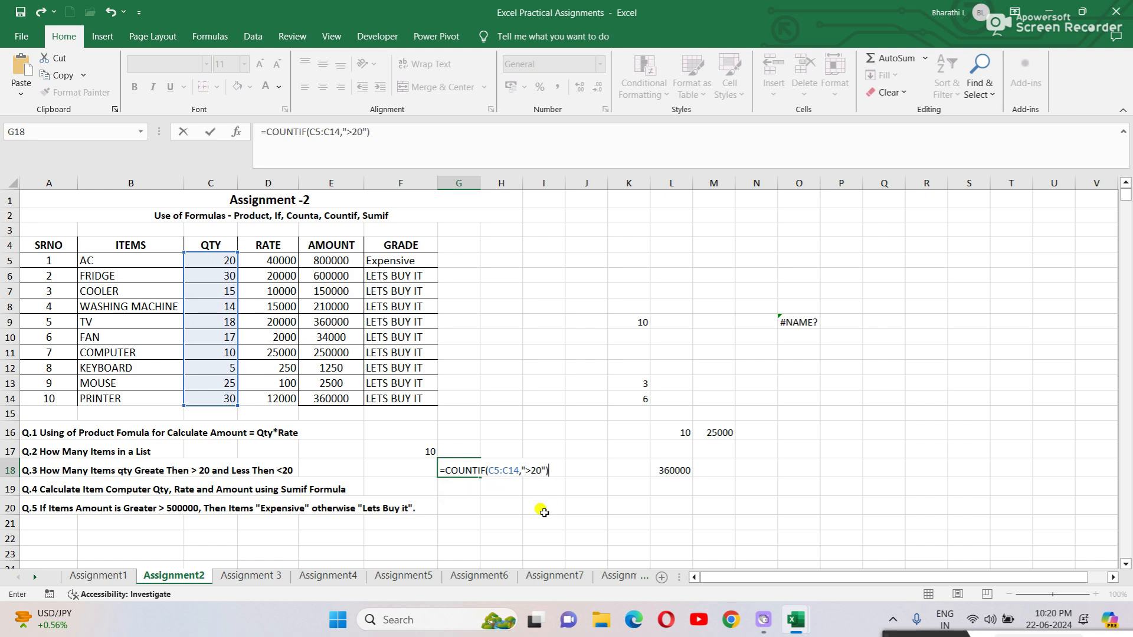
key("Return")
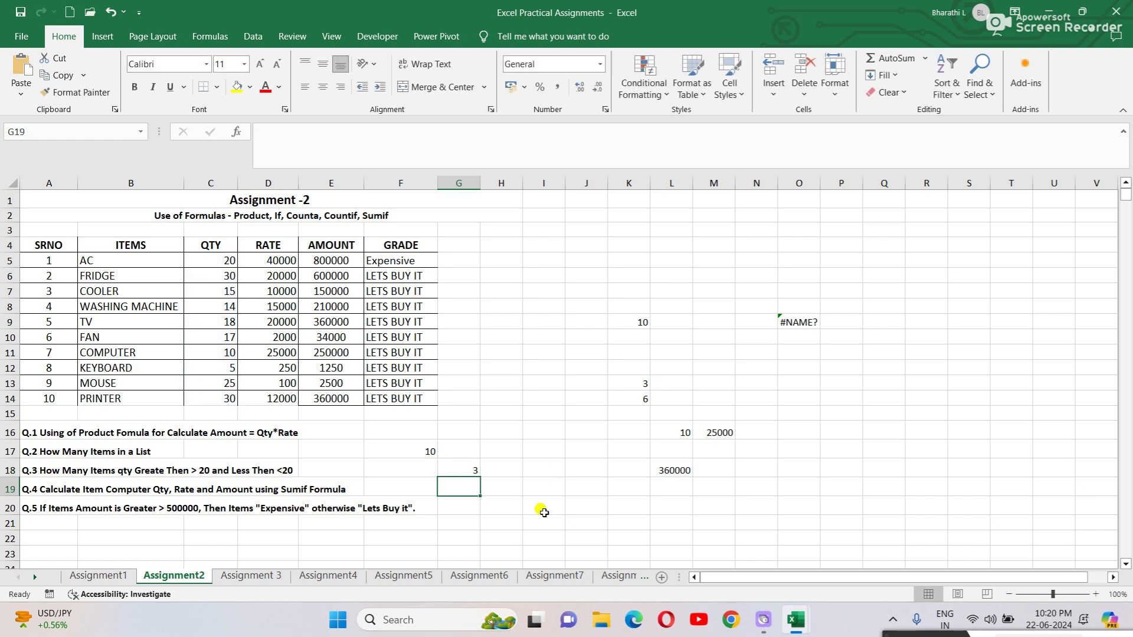
Step: Check the individual values in the QTY column against the ">20" COUNTIF formula in G18
left_click(474, 470)
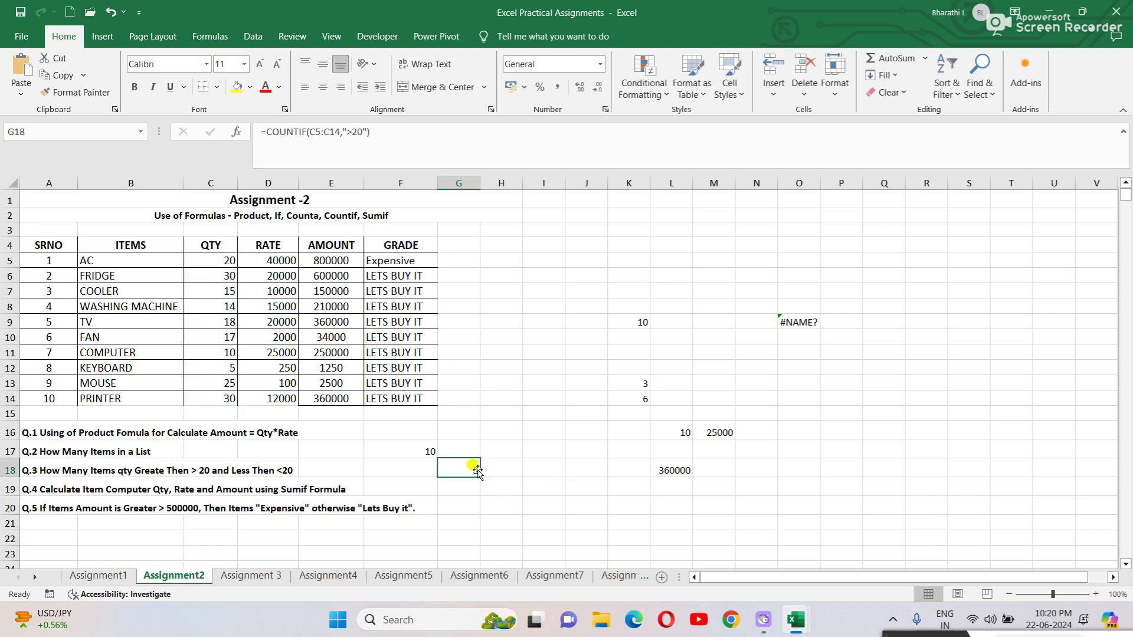
left_click(228, 261)
left_click(214, 277)
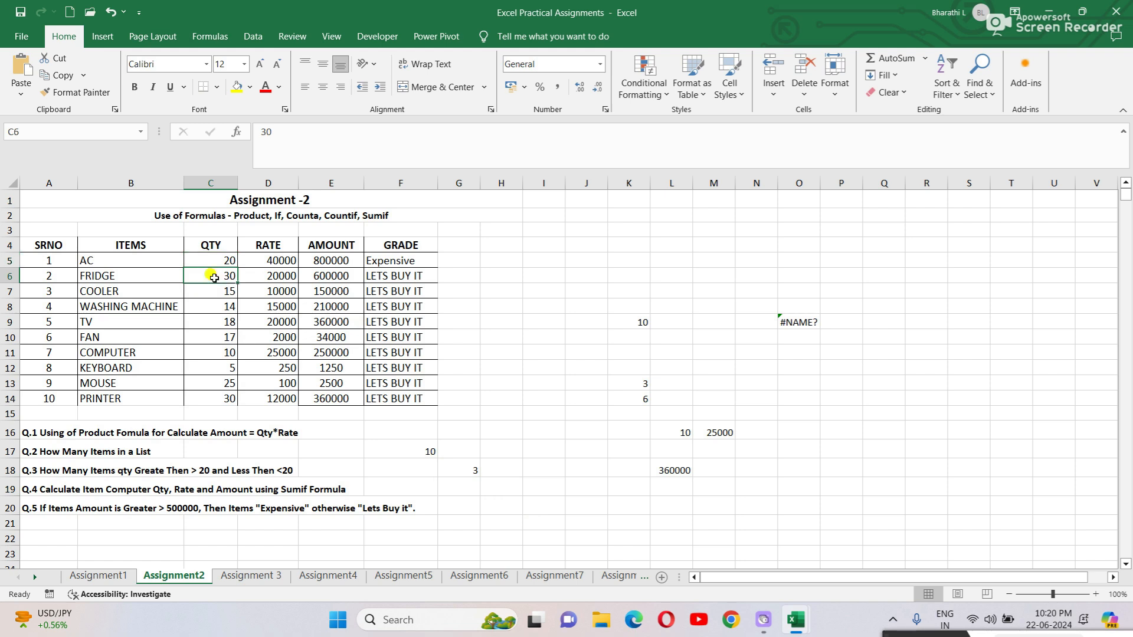
left_click(222, 383)
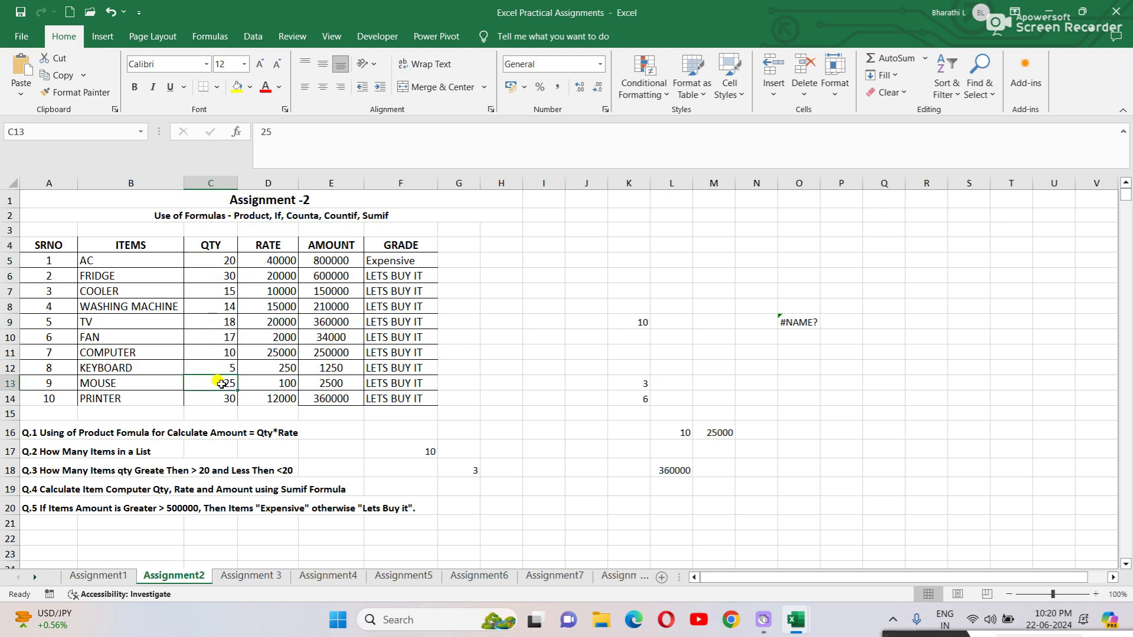
left_click(216, 400)
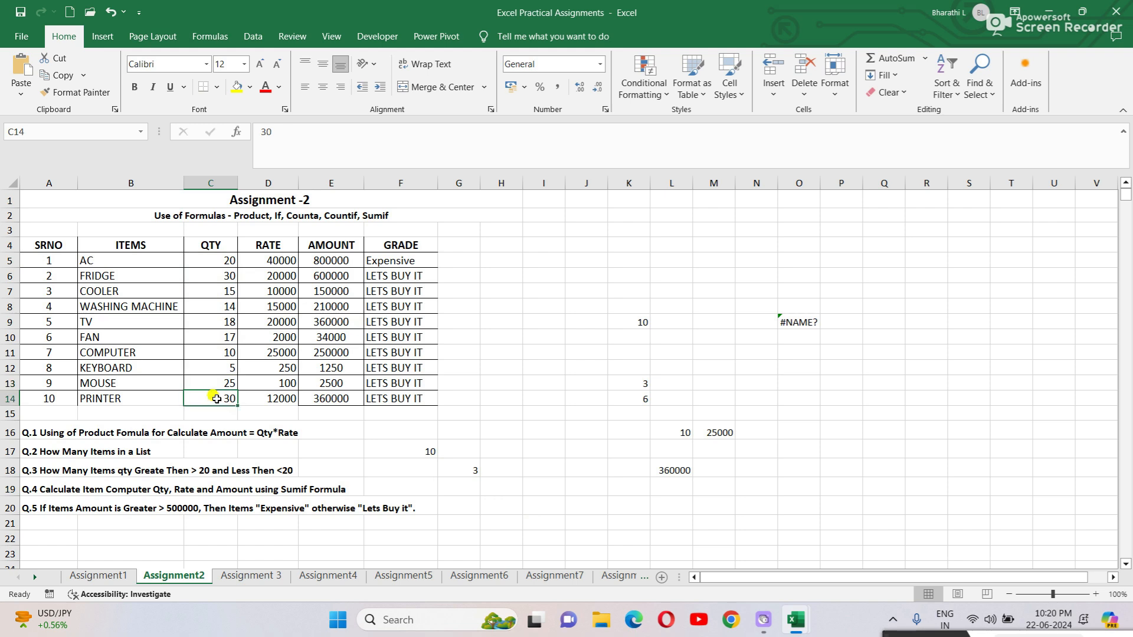
left_click(213, 262)
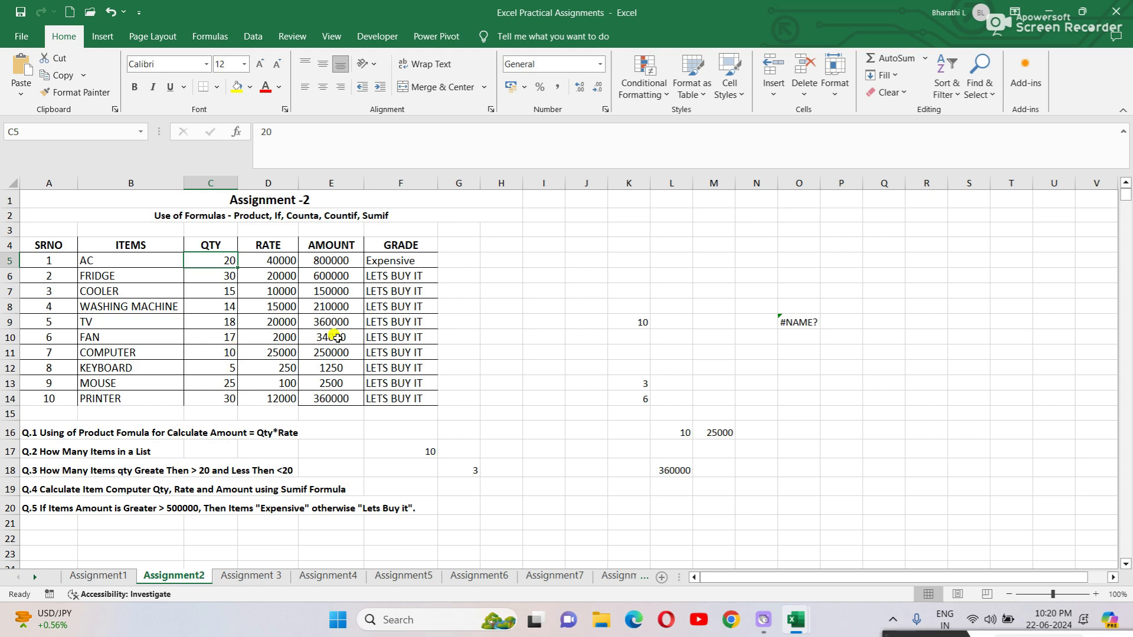
left_click(452, 469)
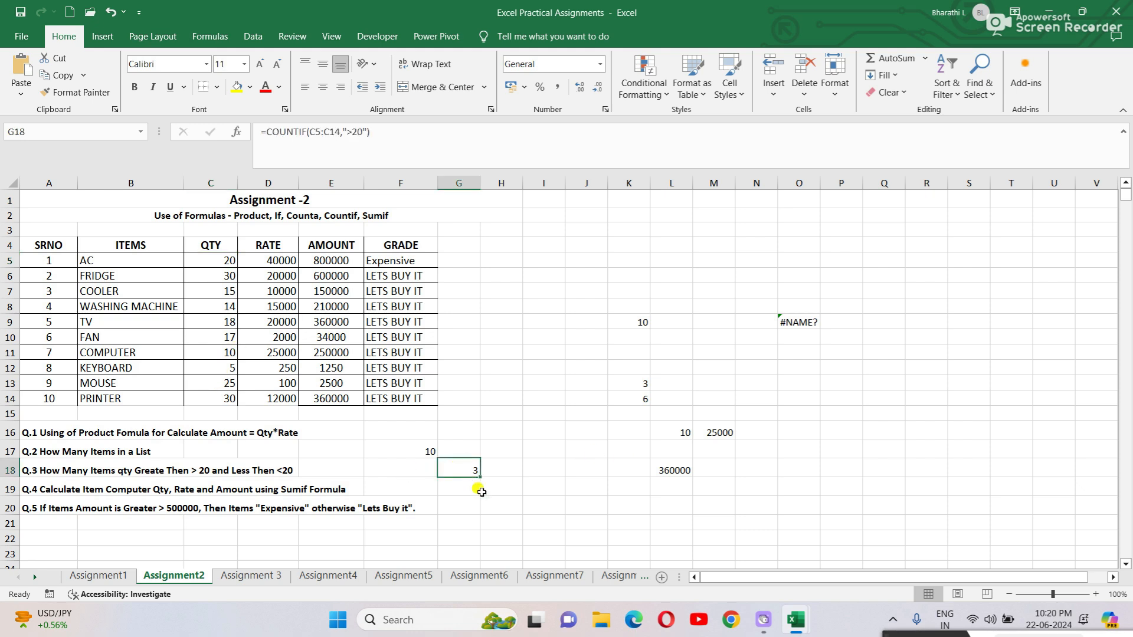
Step: Enter a COUNTIF formula in cell H18 counting the quantities in C5:C14 that match "<20" for Q.3
left_click(501, 469)
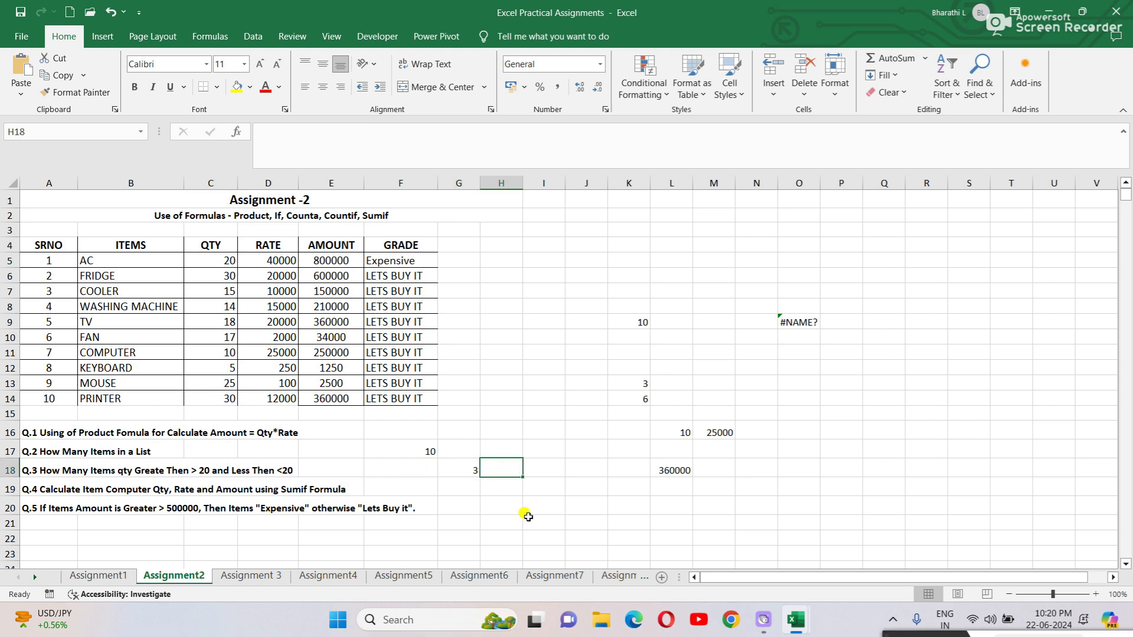
type("=COUNT")
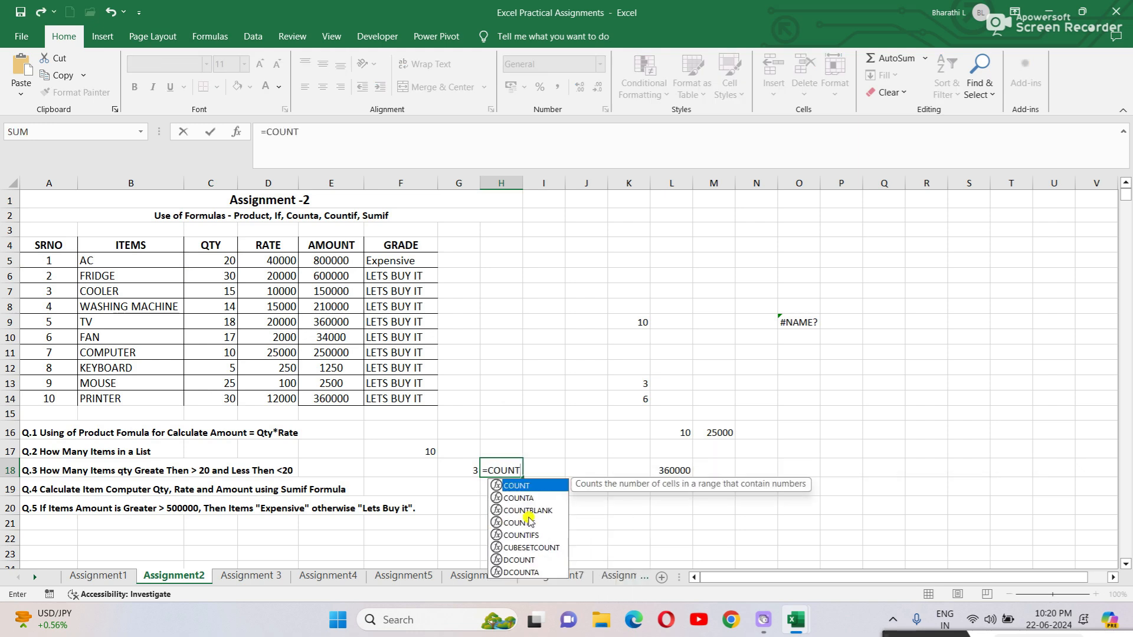
double_click(528, 522)
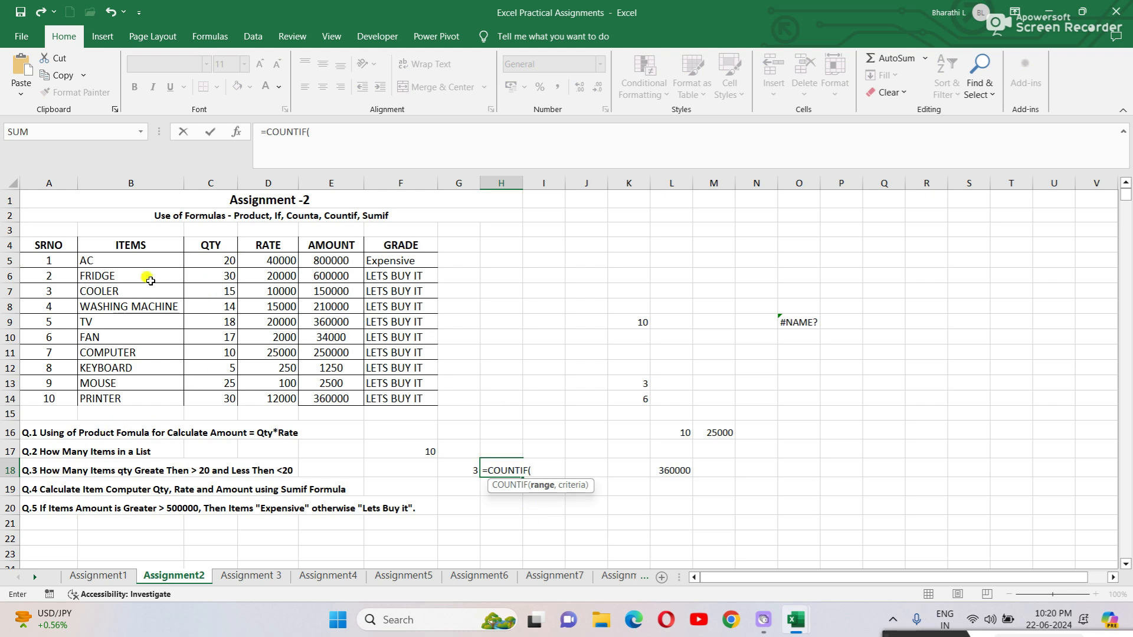
left_click_drag(212, 261, 199, 393)
type(",<")
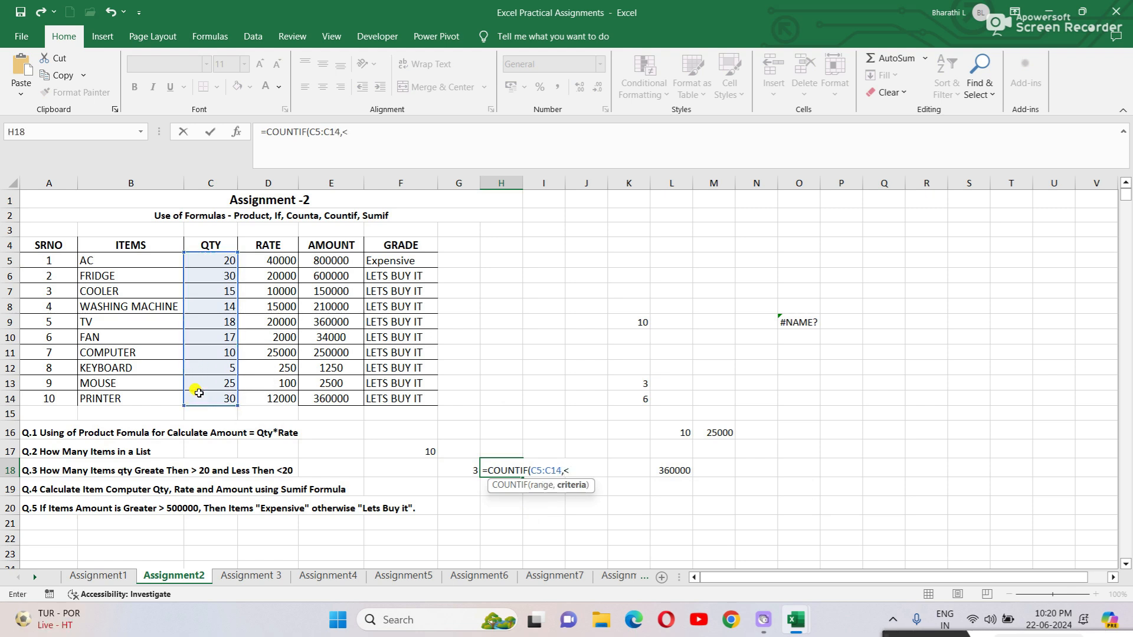
key("BackSpace")
type("\"<20\")")
key("Return")
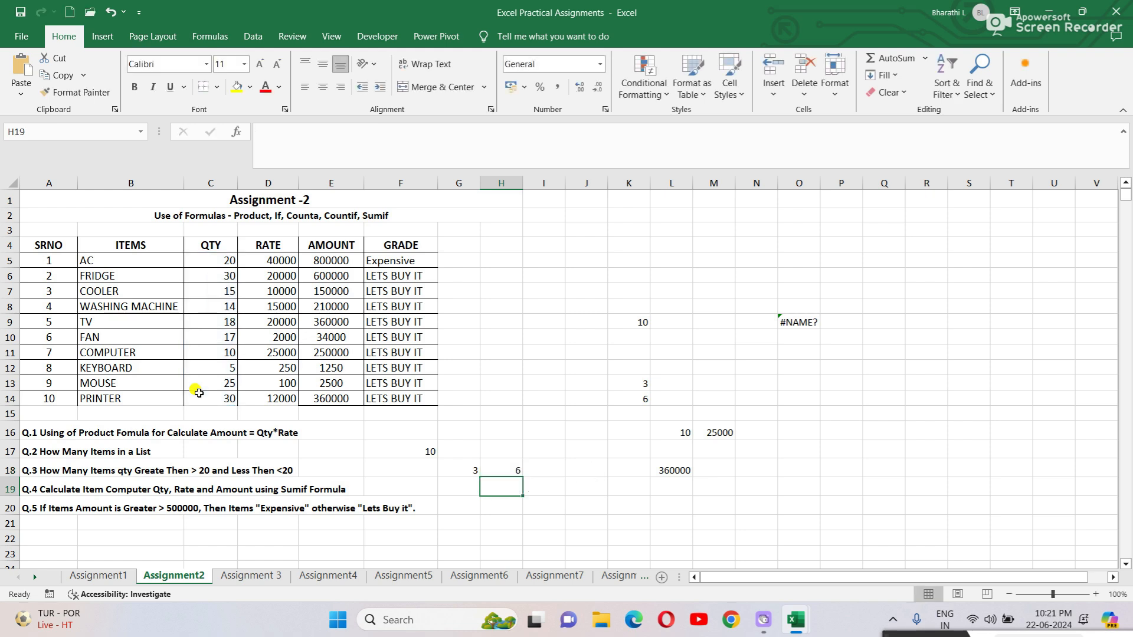
left_click(501, 470)
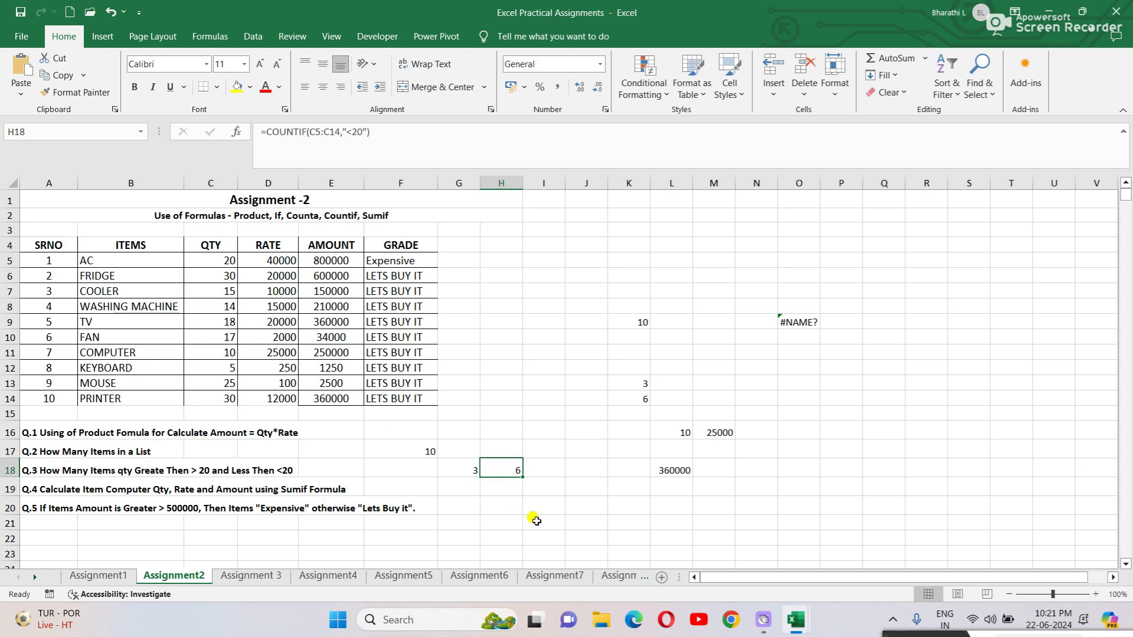
left_click(528, 490)
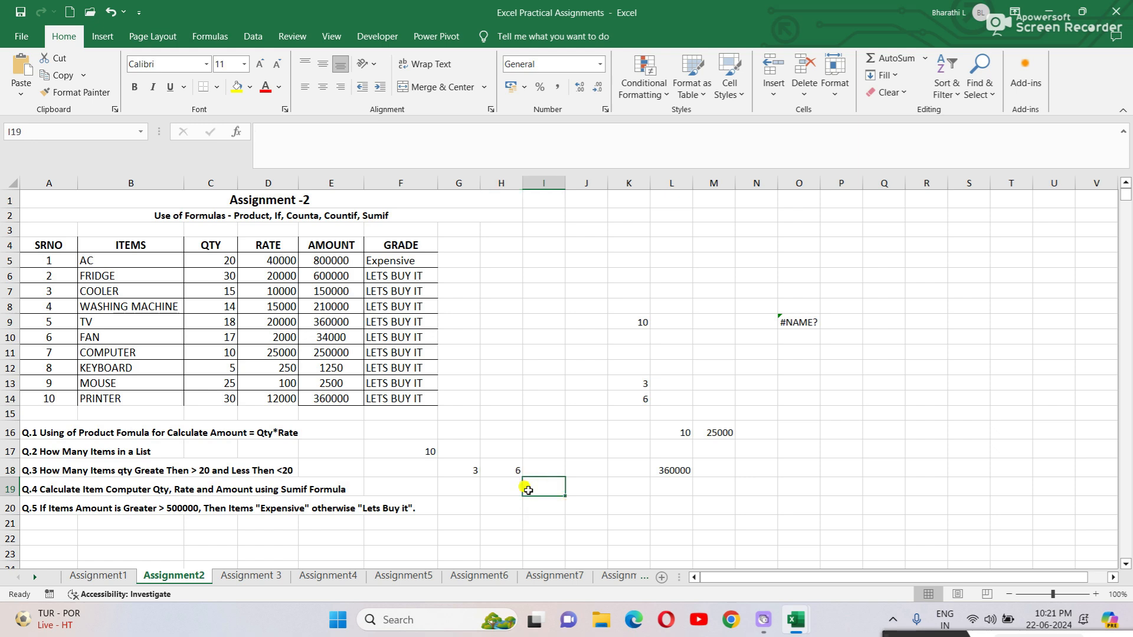